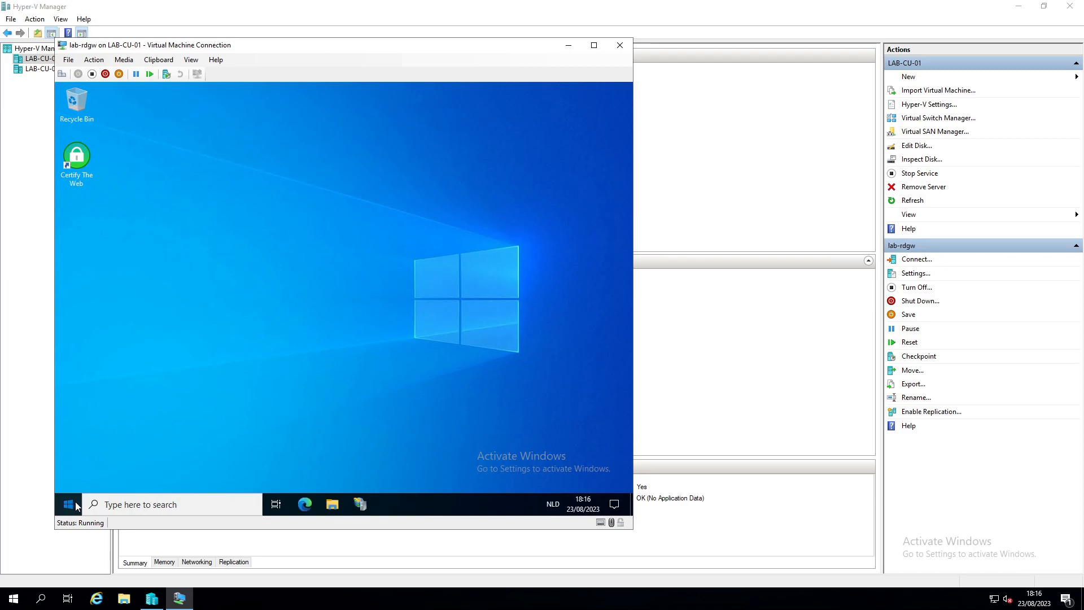
Step: Launch Server Manager and add v-LAB-HV1 to the managed servers
click(259, 185)
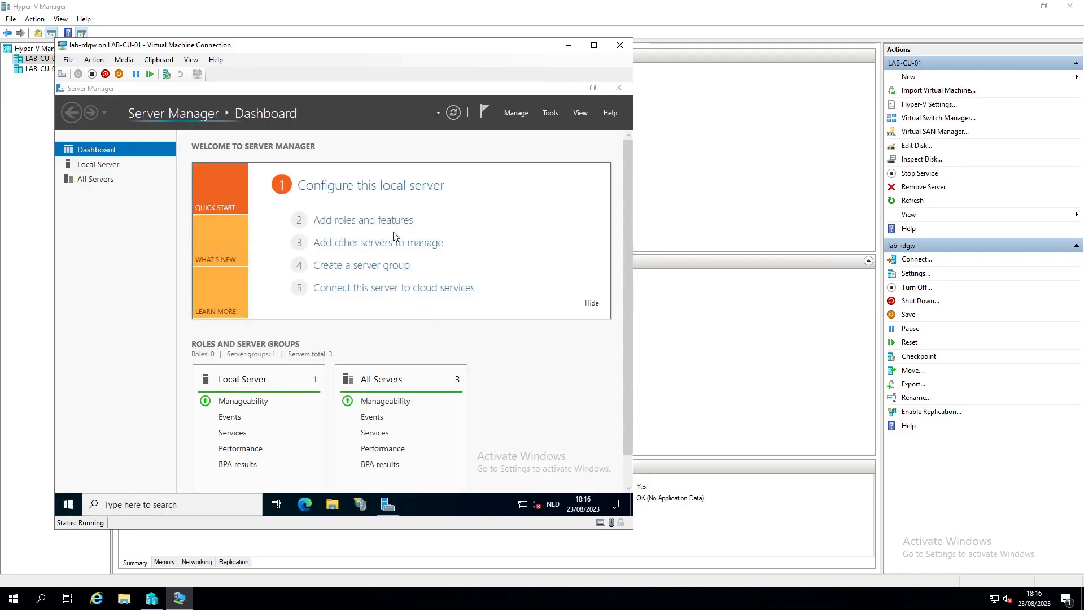
click(342, 236)
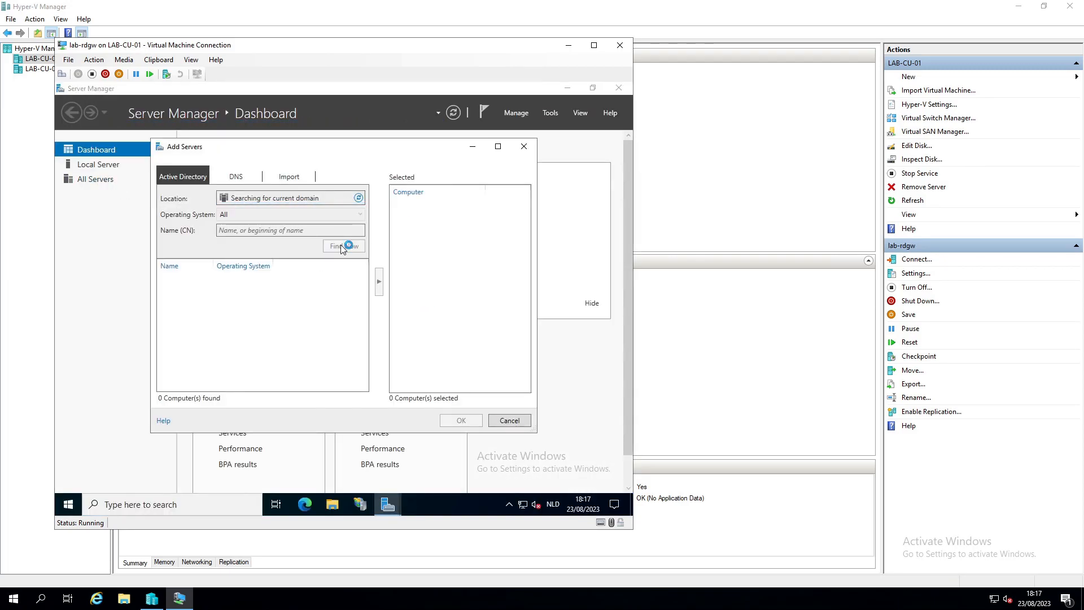
click(343, 246)
double_click(176, 381)
click(461, 421)
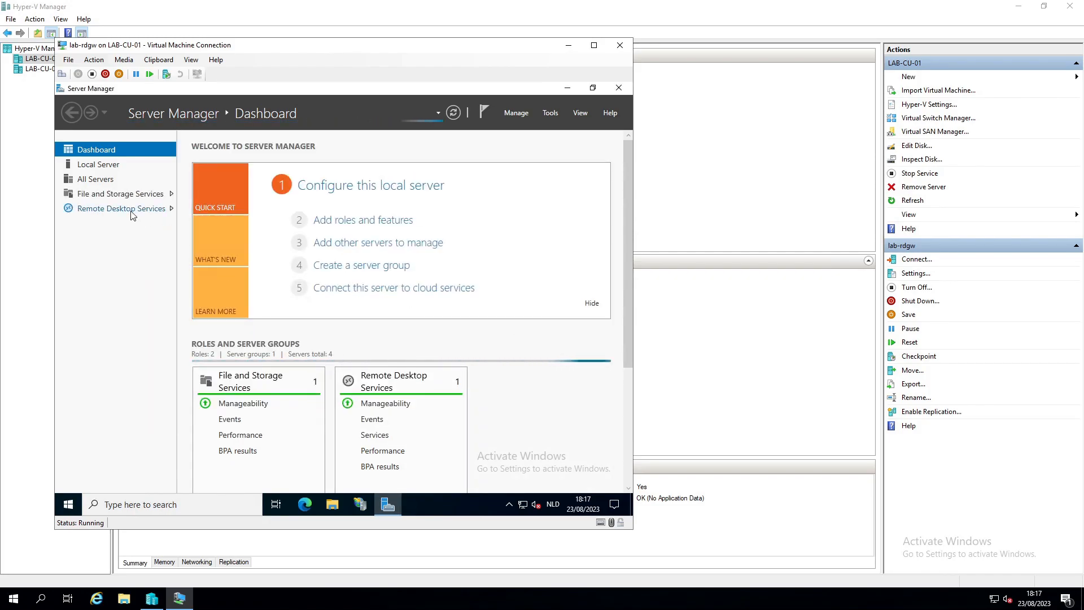
Step: Review the Remote Desktop Services overview, then return to the Dashboard
click(164, 211)
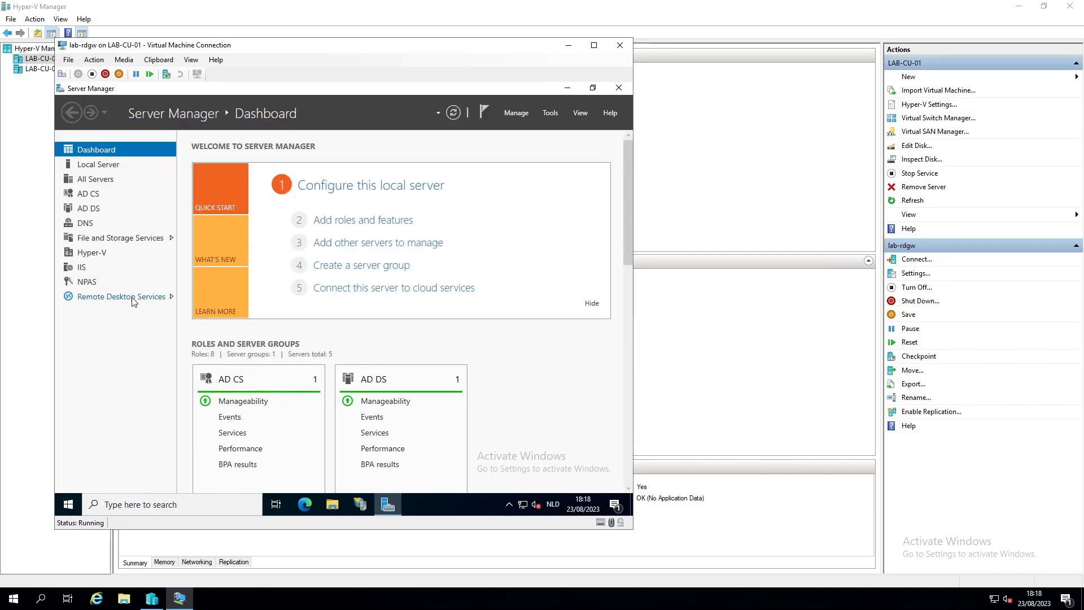
click(133, 299)
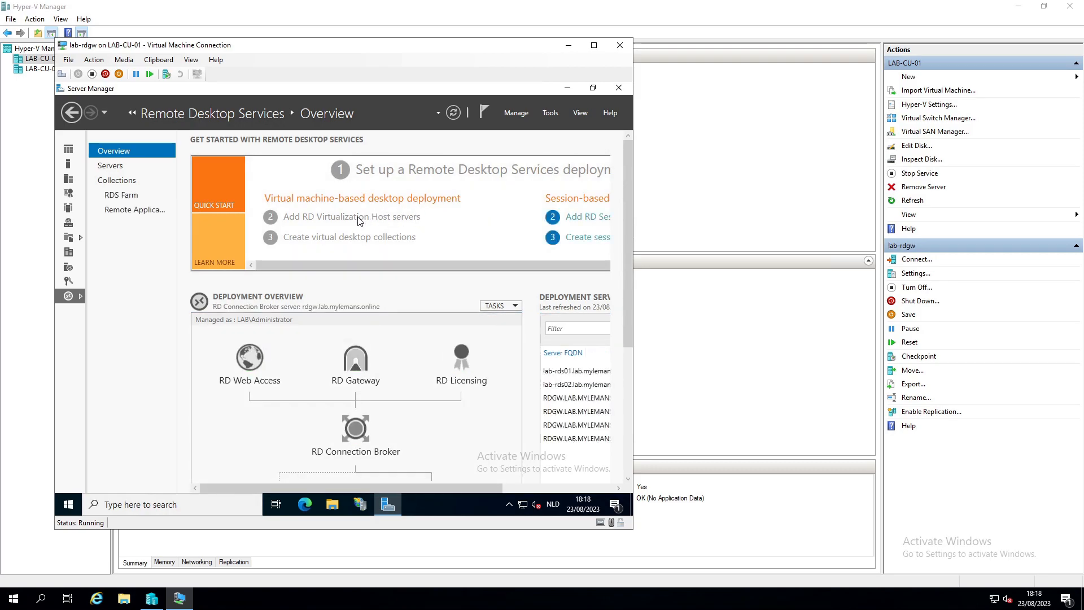
scroll(362, 218, right, 2)
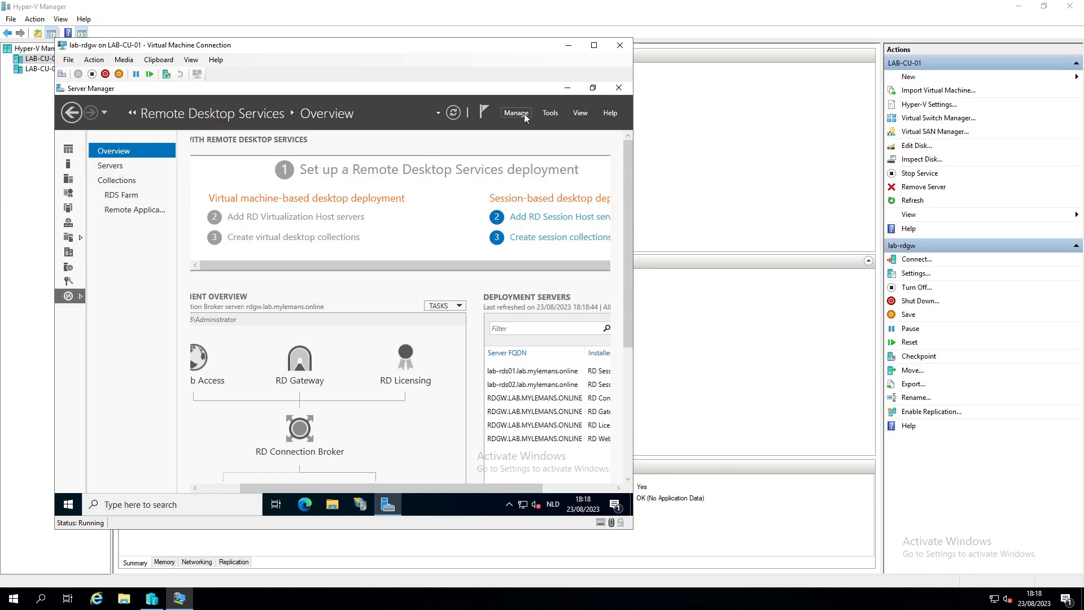
click(67, 151)
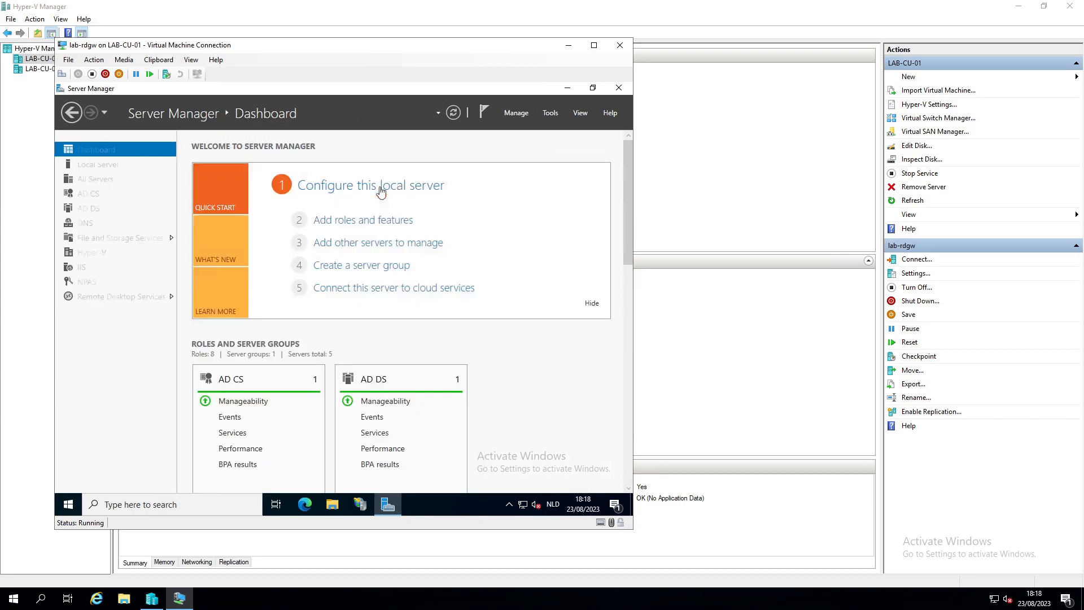
click(516, 113)
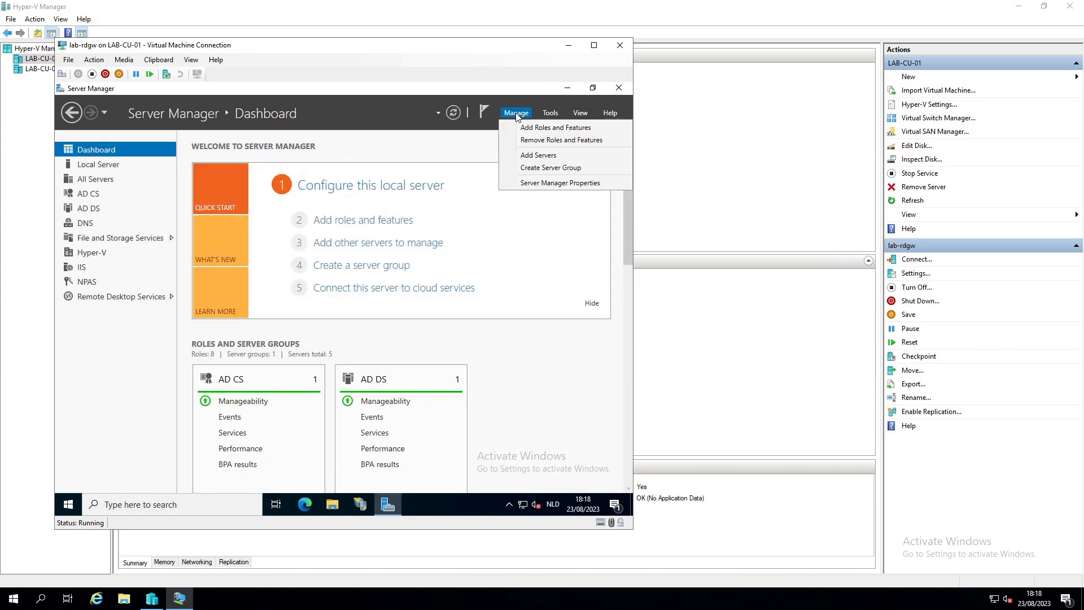
Step: Start a Remote Desktop Services installation with Standard deployment and the virtual machine-based scenario
click(555, 128)
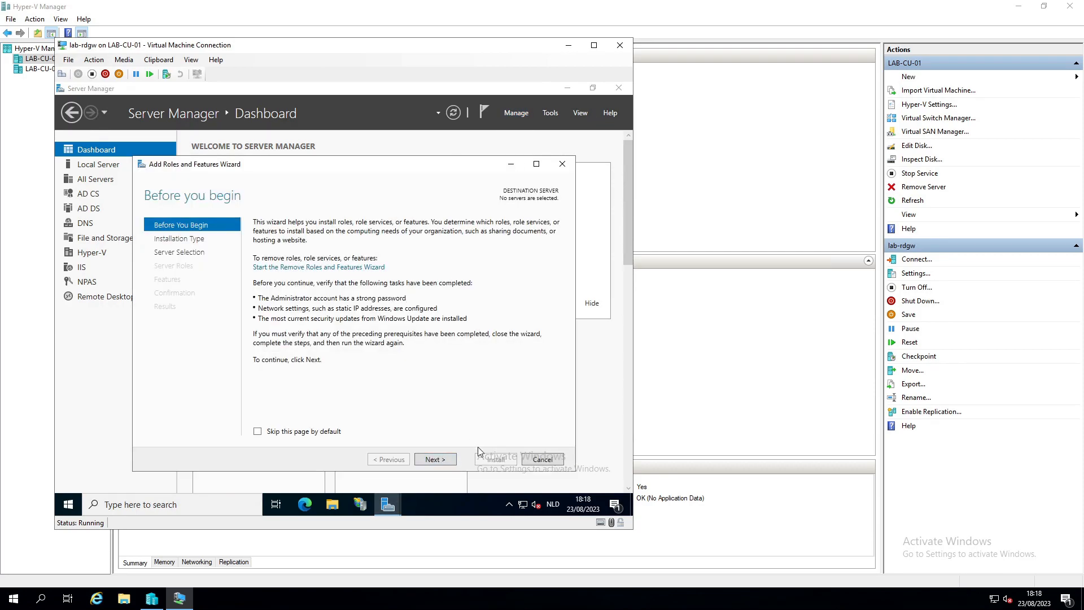
click(448, 459)
click(331, 277)
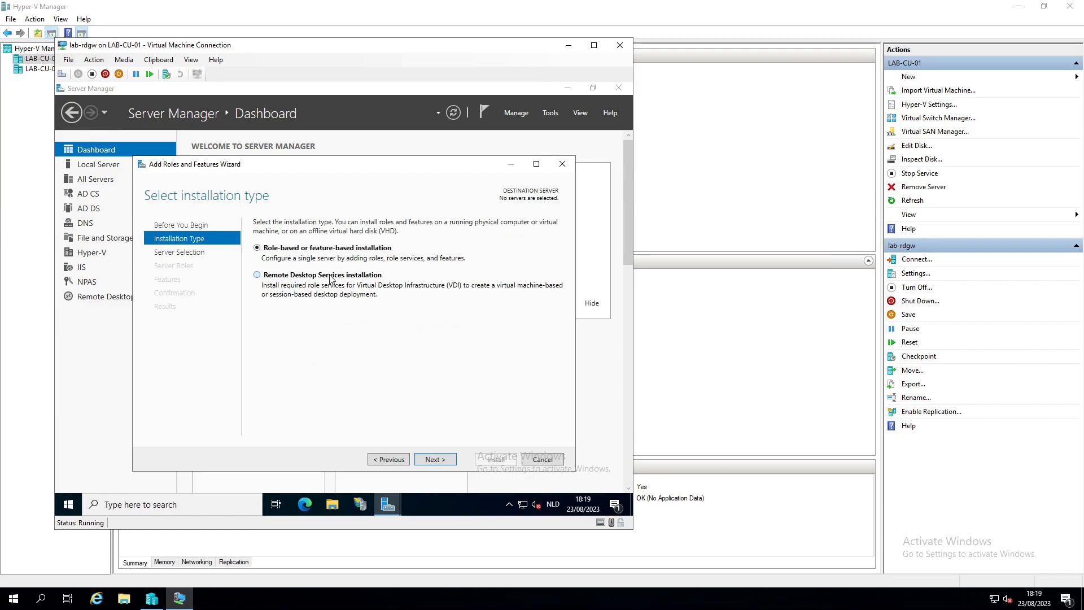
click(436, 460)
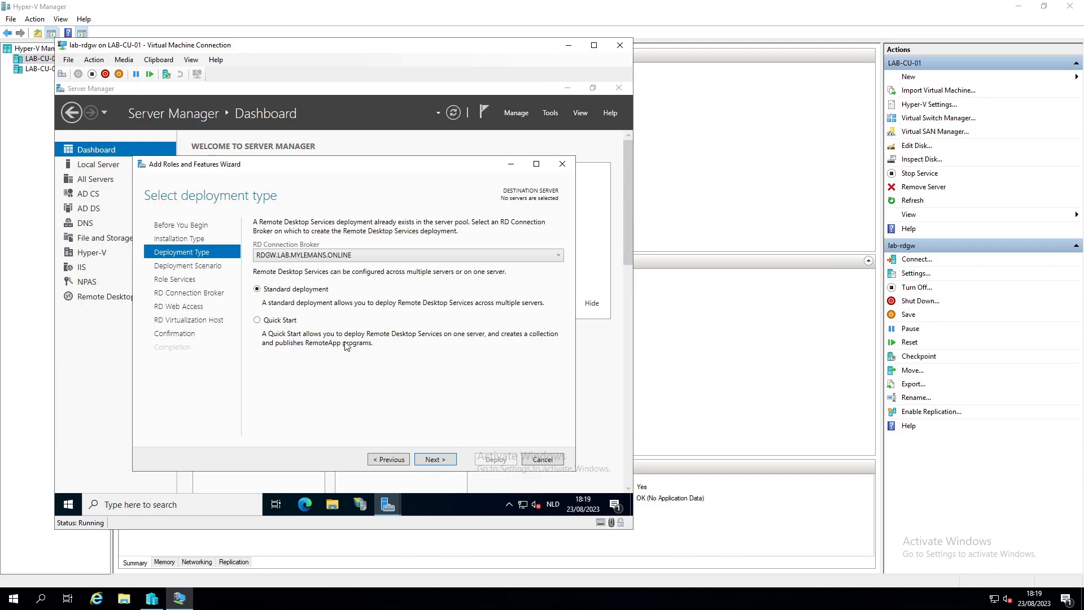
click(436, 460)
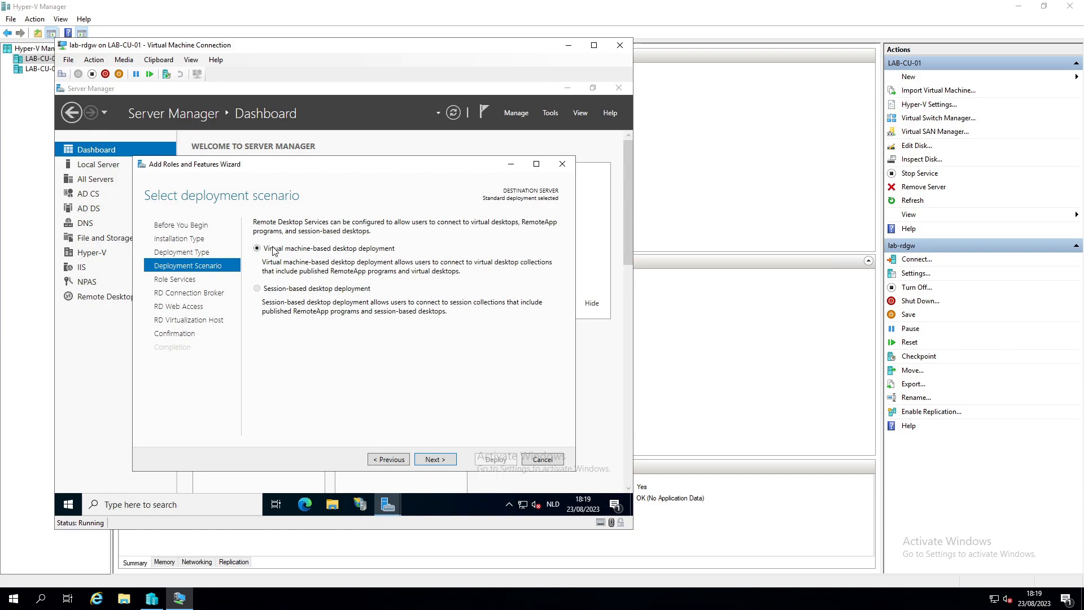
click(435, 460)
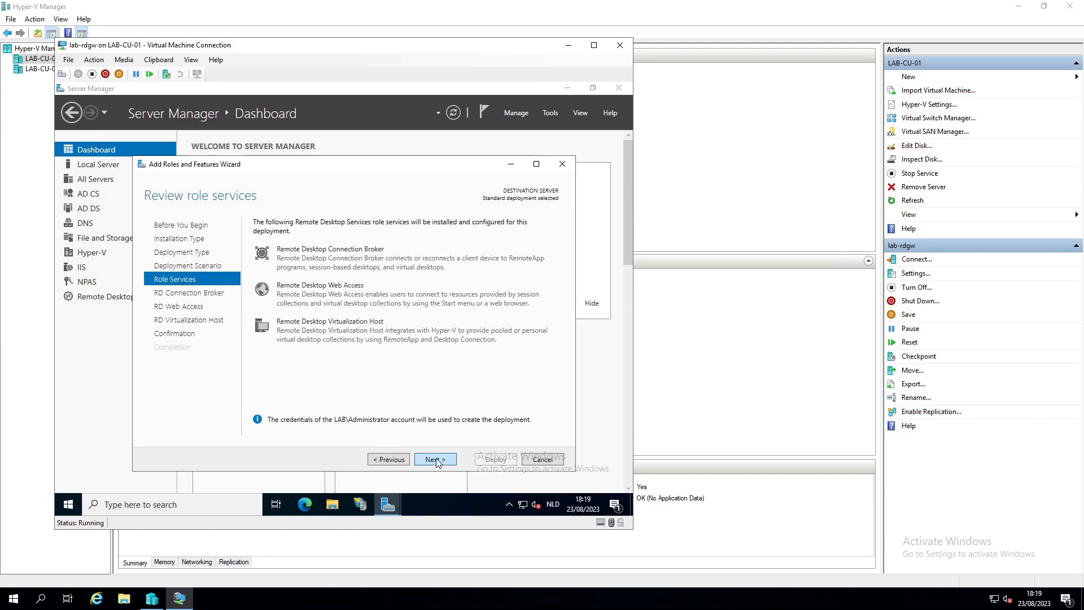
Step: Keep rdgw as broker and web access, add v-LAB-HV1 as virtualization host, allow restart
click(437, 460)
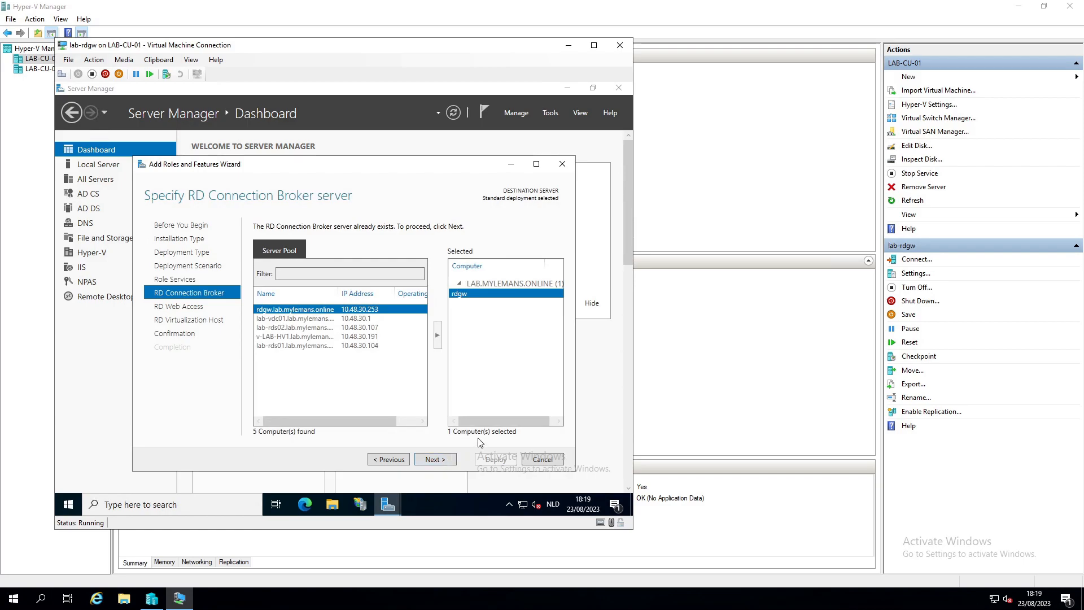
click(439, 460)
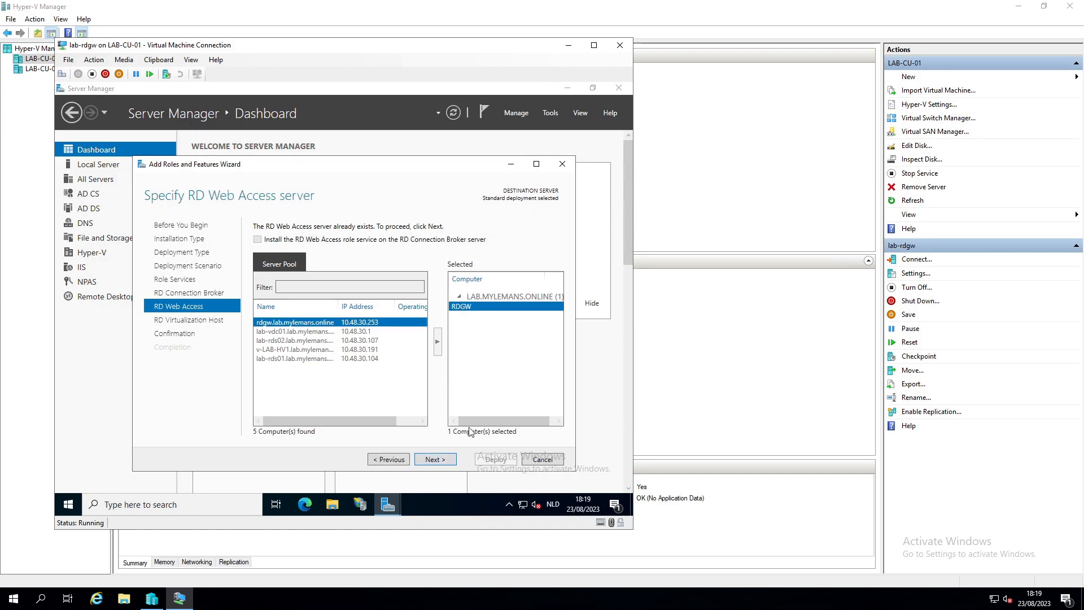
click(435, 459)
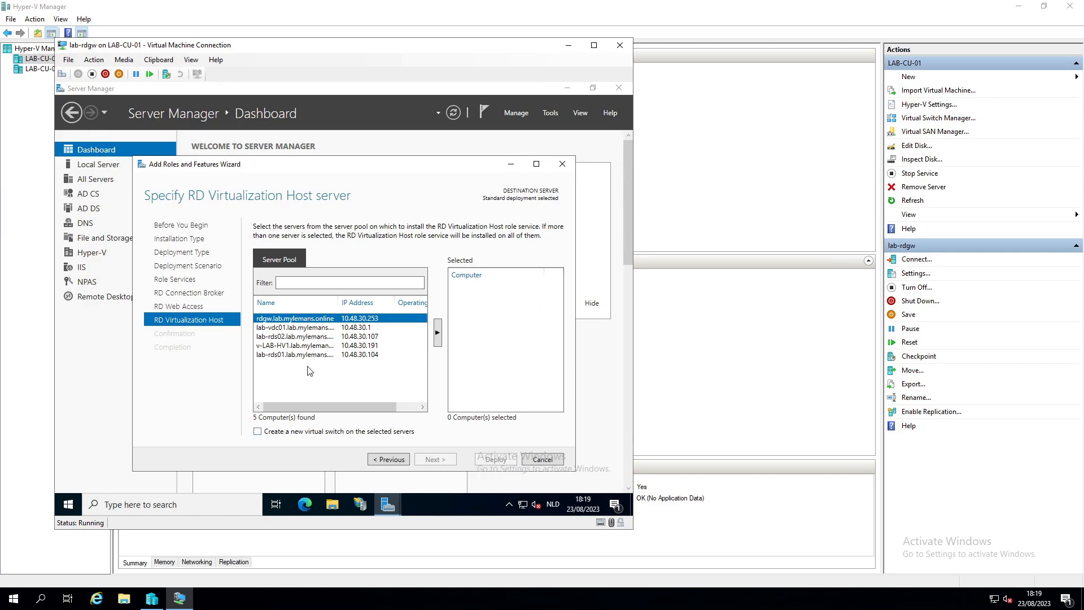
click(295, 345)
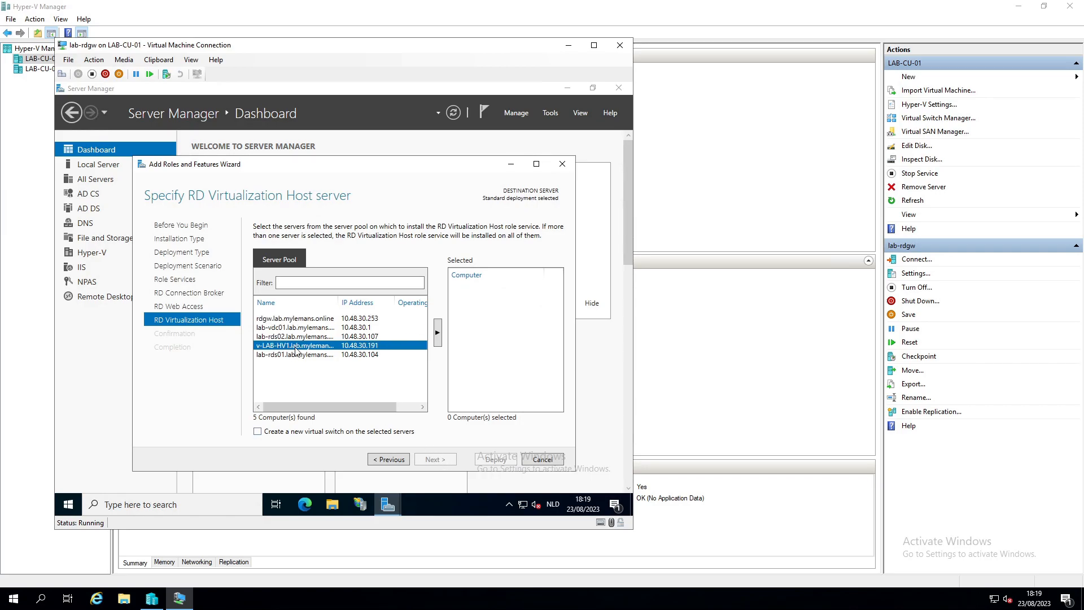
click(437, 334)
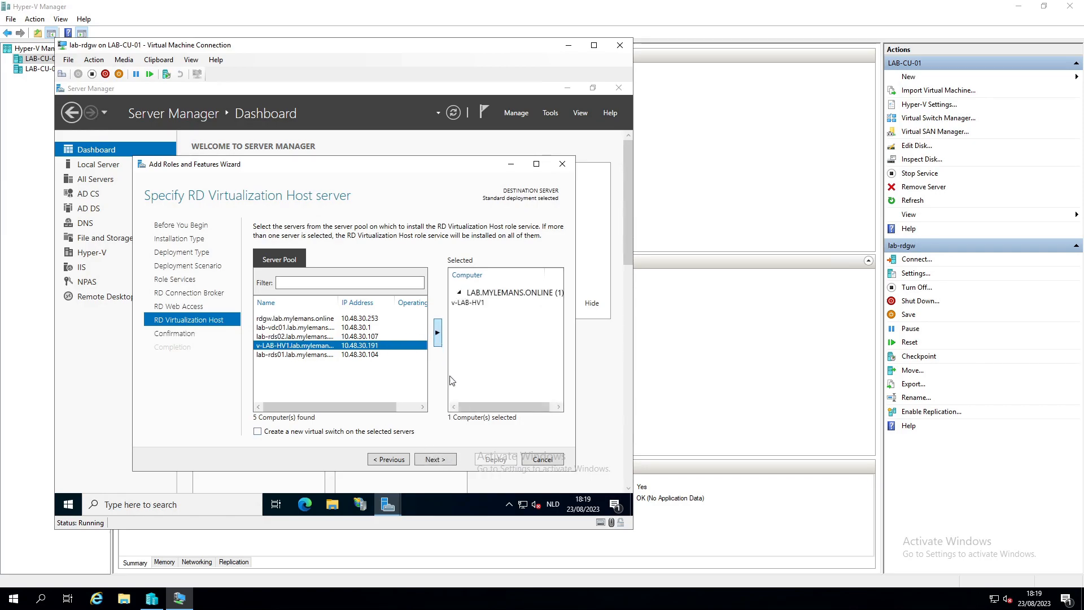
click(436, 459)
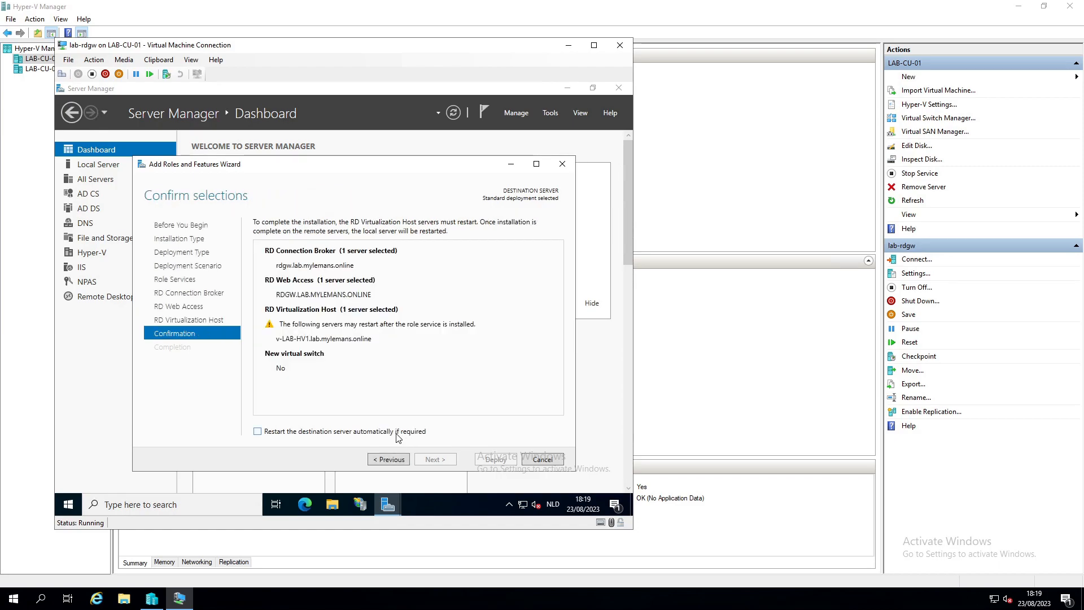
click(395, 432)
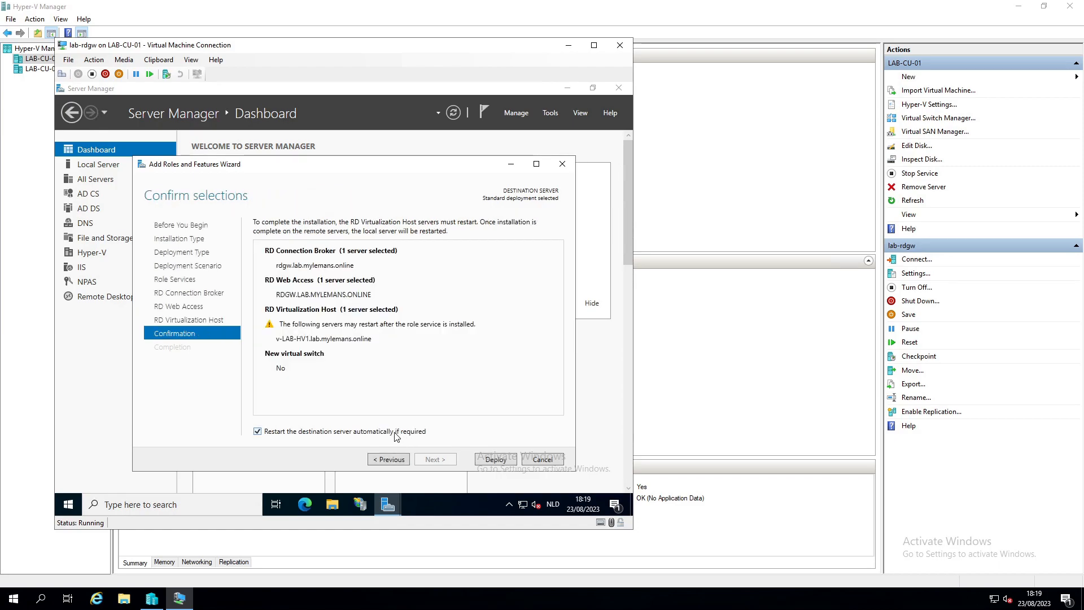
Step: Deploy the three Remote Desktop role services and wake the lock screen to sign in
click(488, 462)
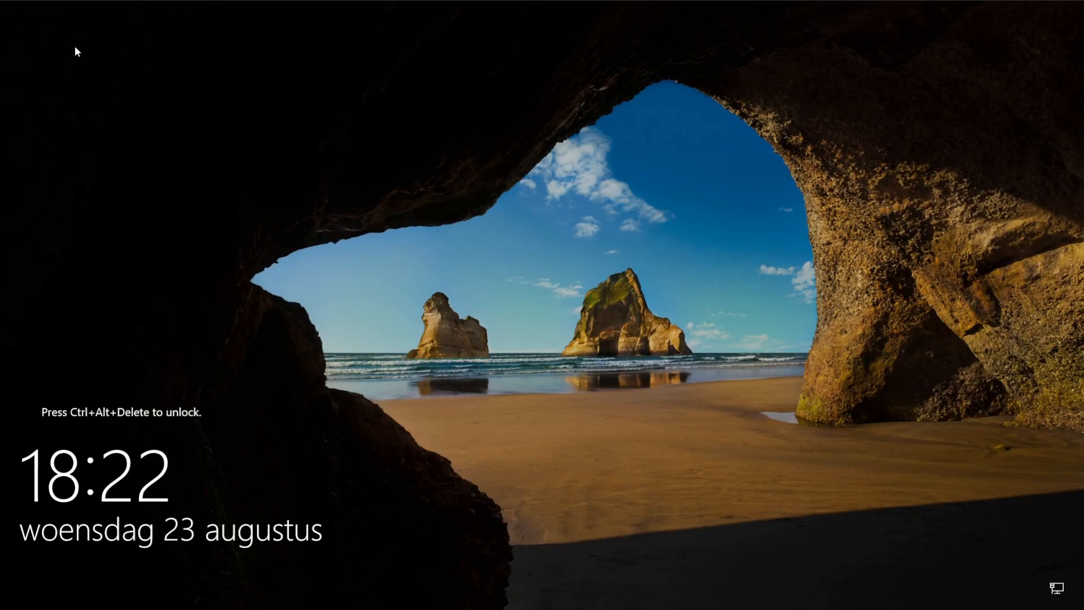
key(ctrl+alt+Delete)
Step: Sign back in with the administrator password and open Hyper-V Manager full screen
text(•••)
key(Return)
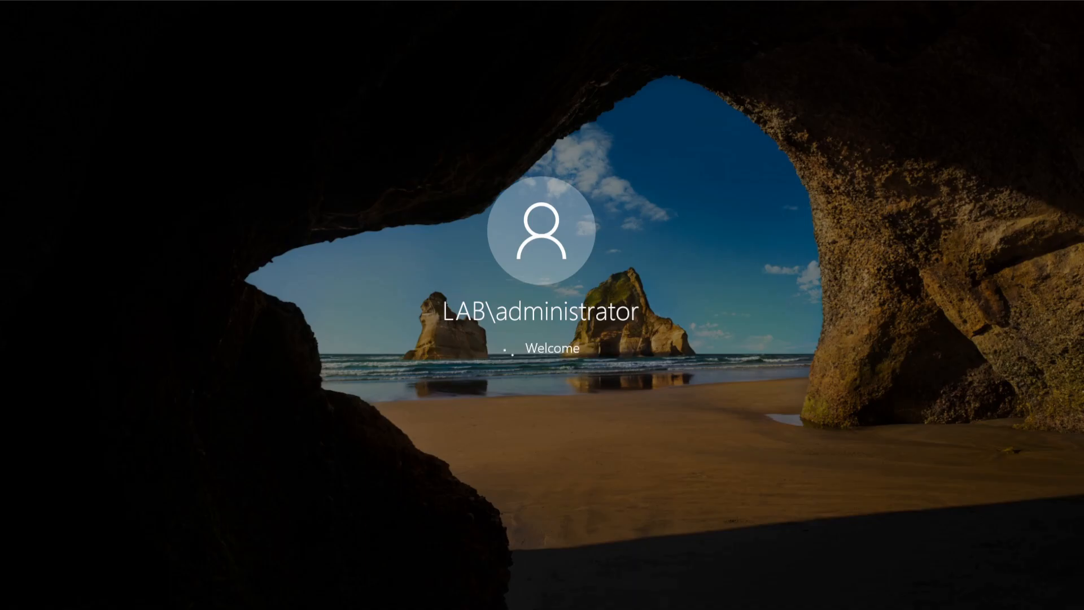
click(17, 600)
text(hyper)
key(Return)
click(597, 111)
Step: Start a new virtual machine named VDI stored in a different location
click(908, 77)
click(1017, 77)
key(Return)
text(VDI_Template)
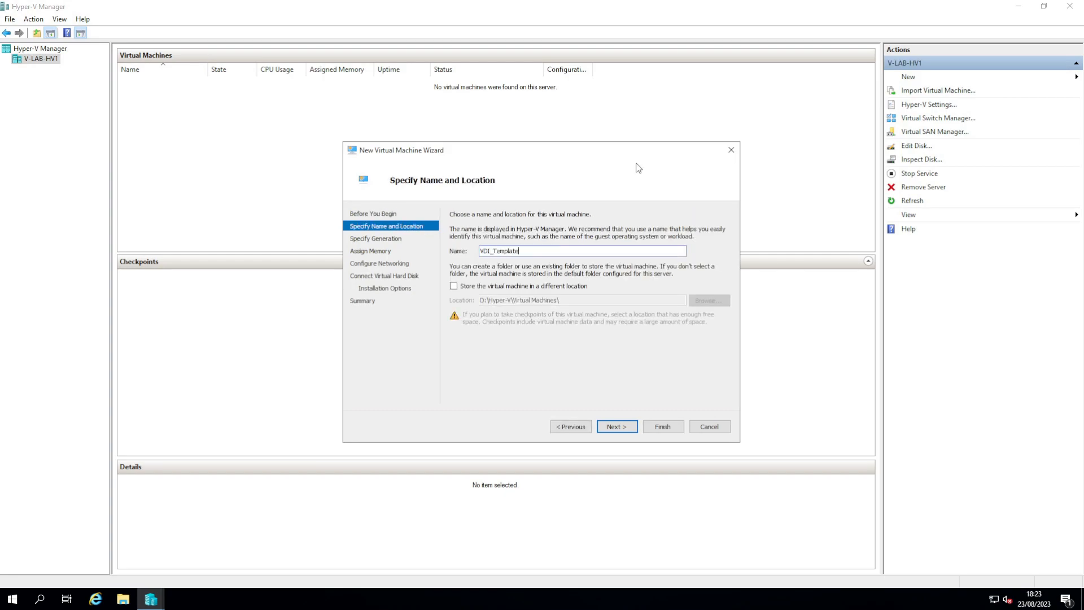
click(530, 286)
Step: Copy the Windows 11 template disk from D:\Hyper-V\Virtual Hard Disks\Templates into Virtual Hard Disks
click(123, 599)
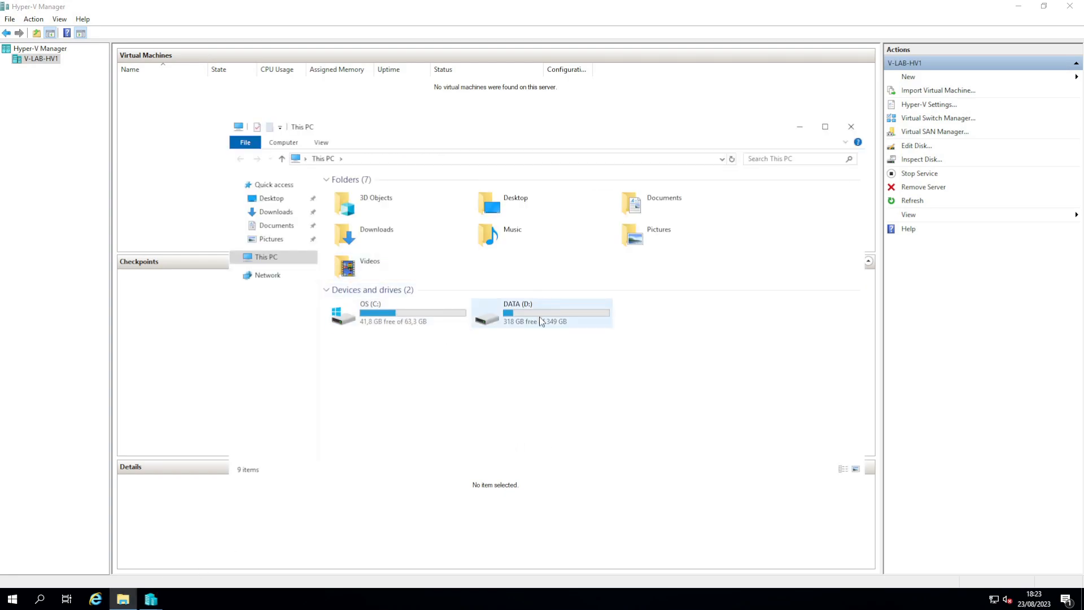
double_click(540, 316)
double_click(371, 195)
double_click(371, 196)
double_click(371, 198)
click(372, 204)
key(ctrl+c)
click(453, 159)
click(418, 275)
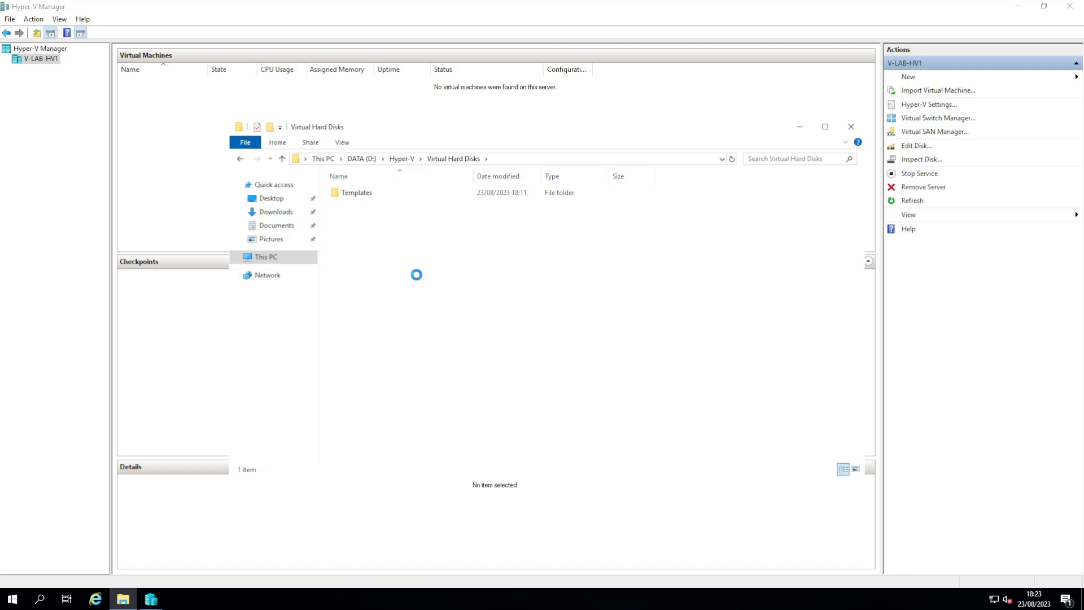
key(ctrl+v)
click(800, 127)
Step: Choose Generation 2, 4096 MB memory and connect the VM to the virtual switch
click(617, 426)
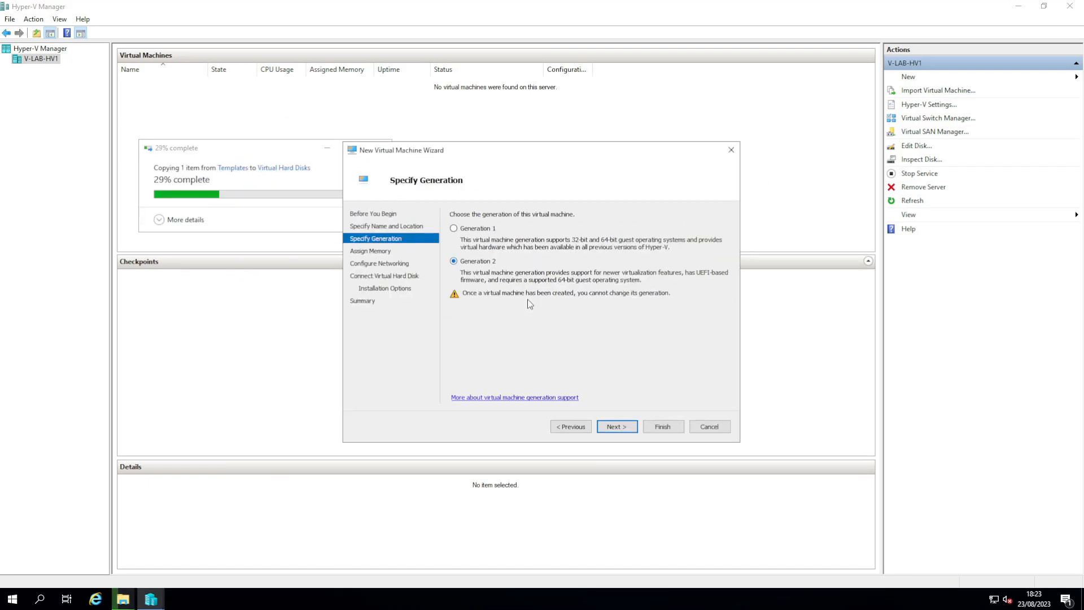
click(617, 426)
text(4096)
click(617, 427)
click(522, 237)
click(506, 255)
click(617, 428)
Step: Attach the copied disk renamed VDI_Template-C as existing disk and finish the VM
click(453, 316)
click(703, 346)
click(479, 249)
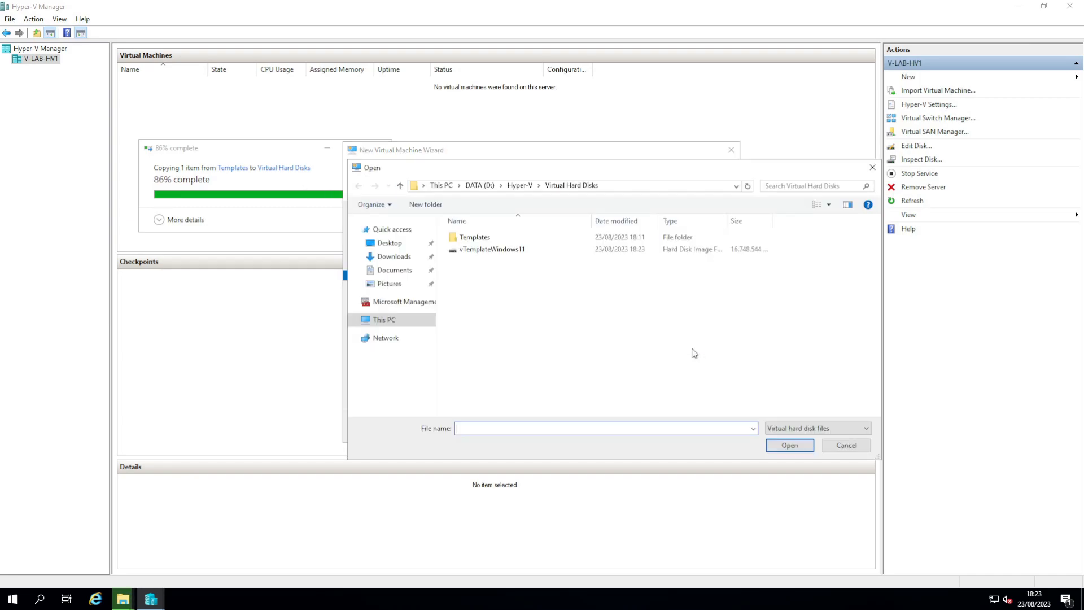
click(478, 249)
text(V)
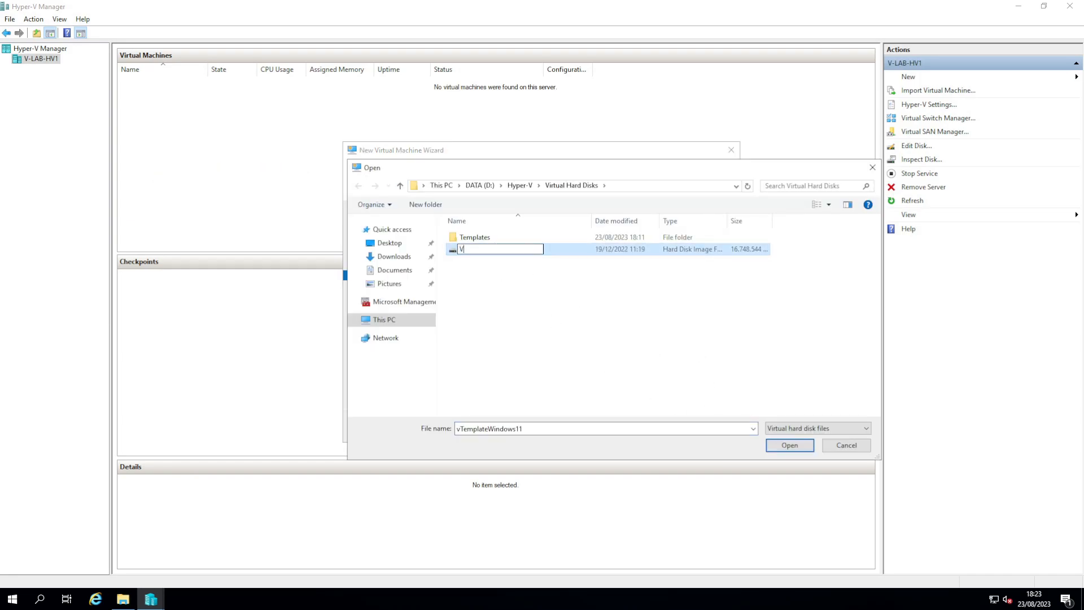
text(DI_Template-C)
key(Return)
key(Return)
click(617, 427)
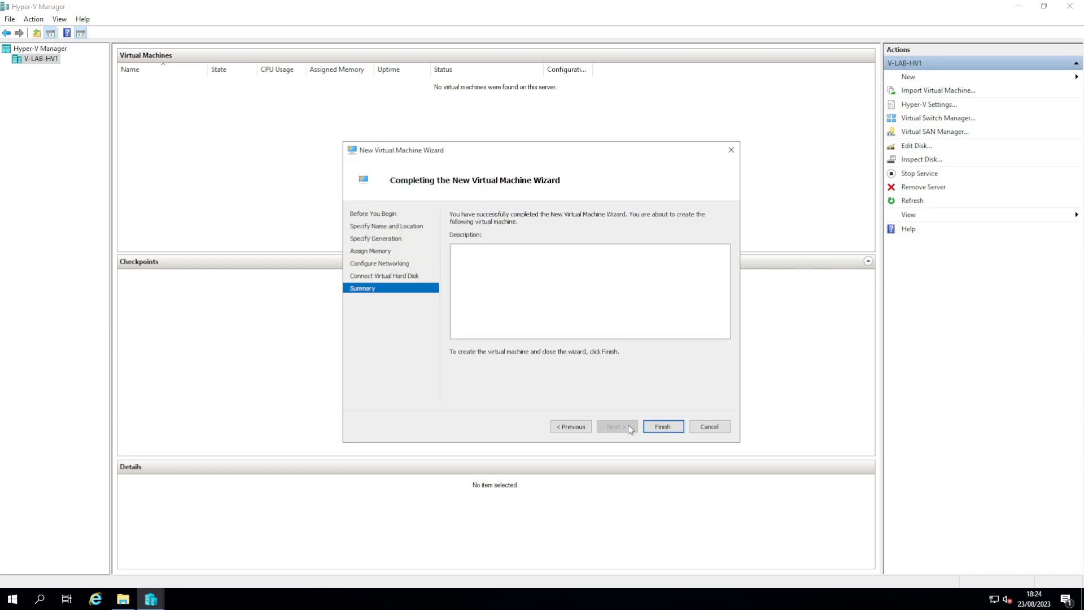
click(662, 427)
Step: Give VDI_Template 2 virtual processors and disable IPsec task offloading on its network adapter
right_click(150, 81)
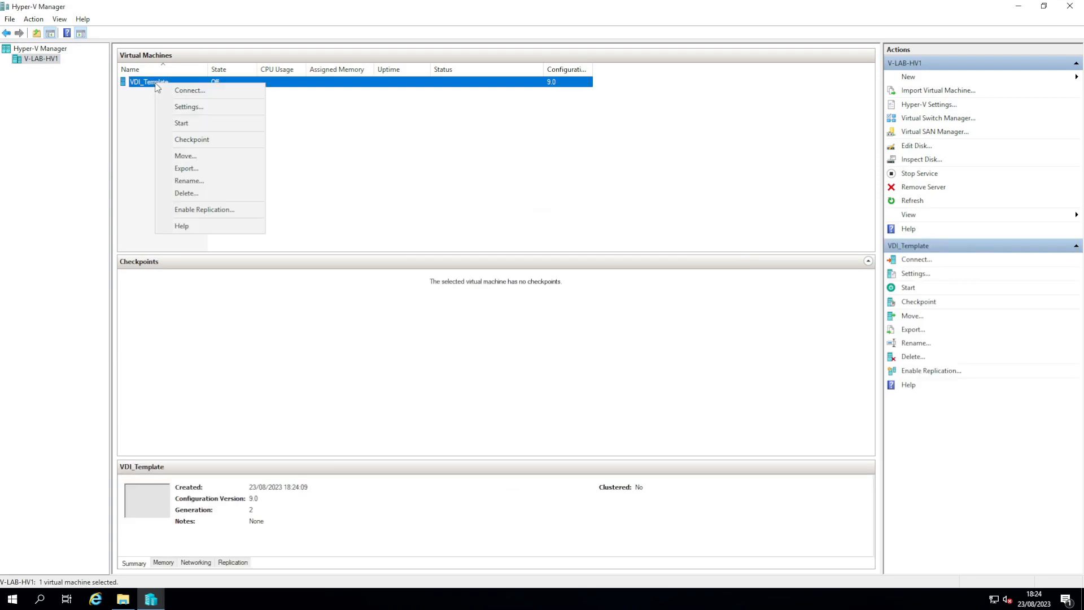
click(183, 107)
click(430, 221)
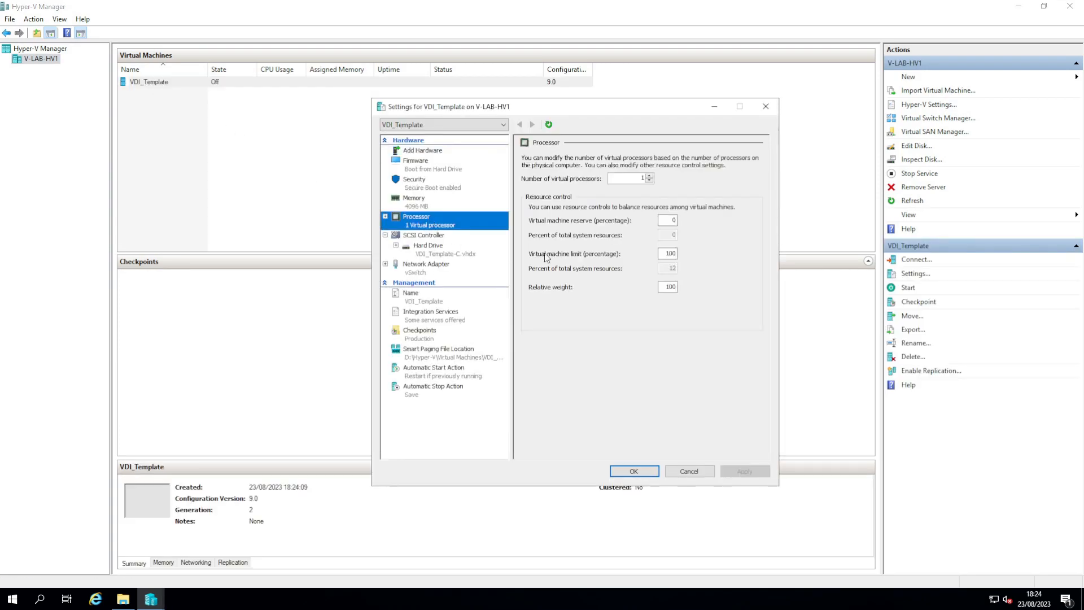
click(650, 176)
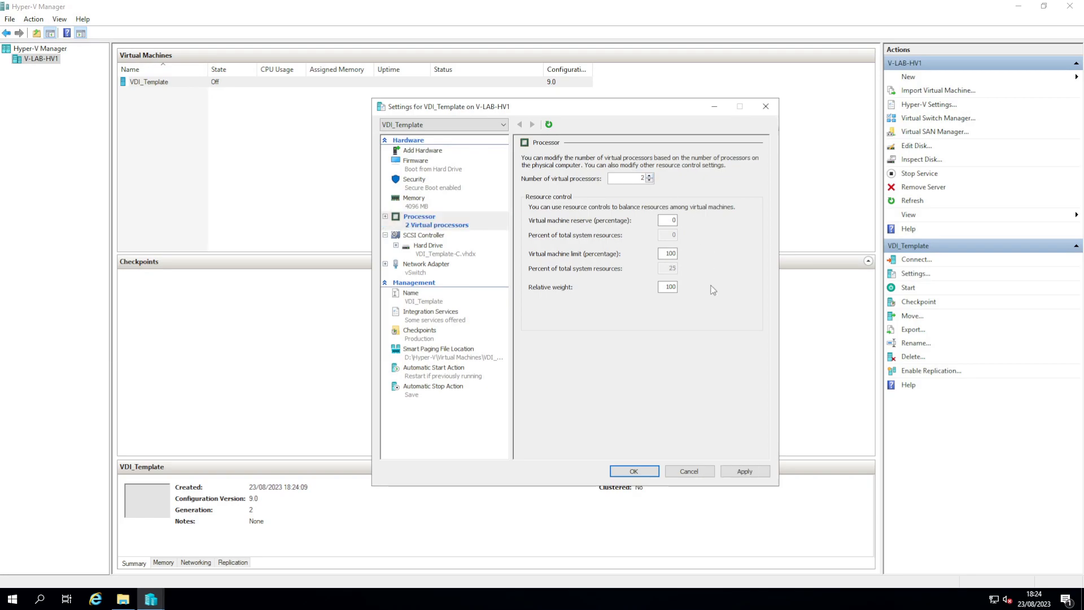
click(386, 264)
click(440, 282)
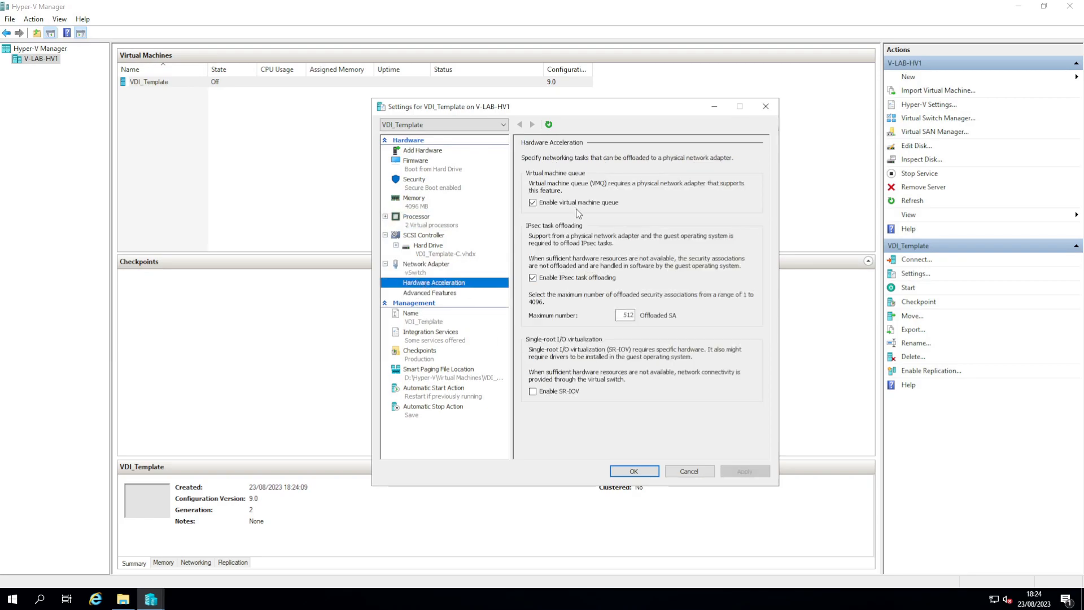
click(552, 280)
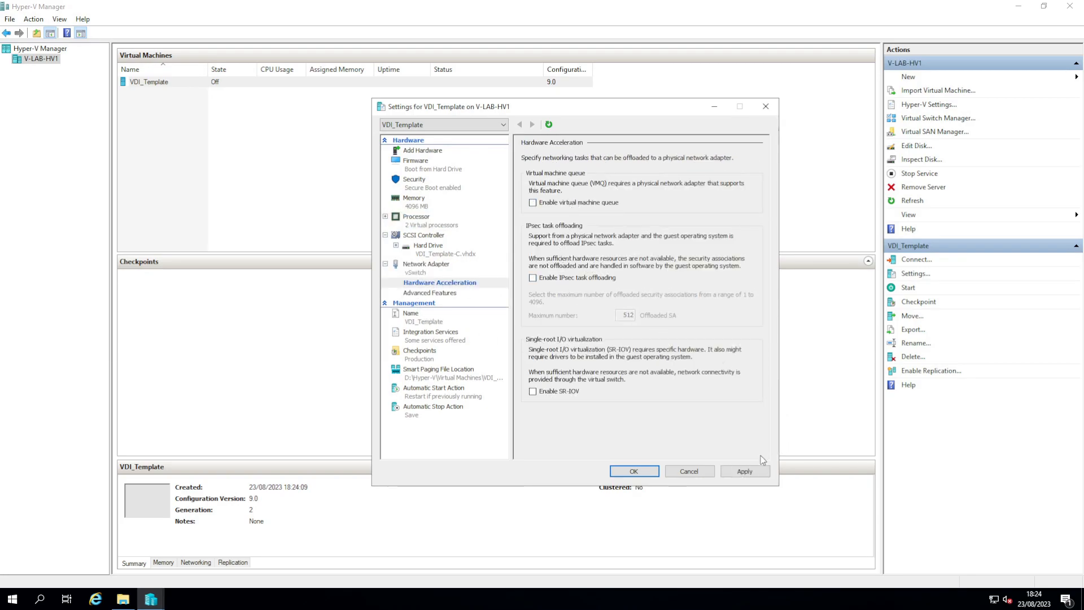
click(745, 471)
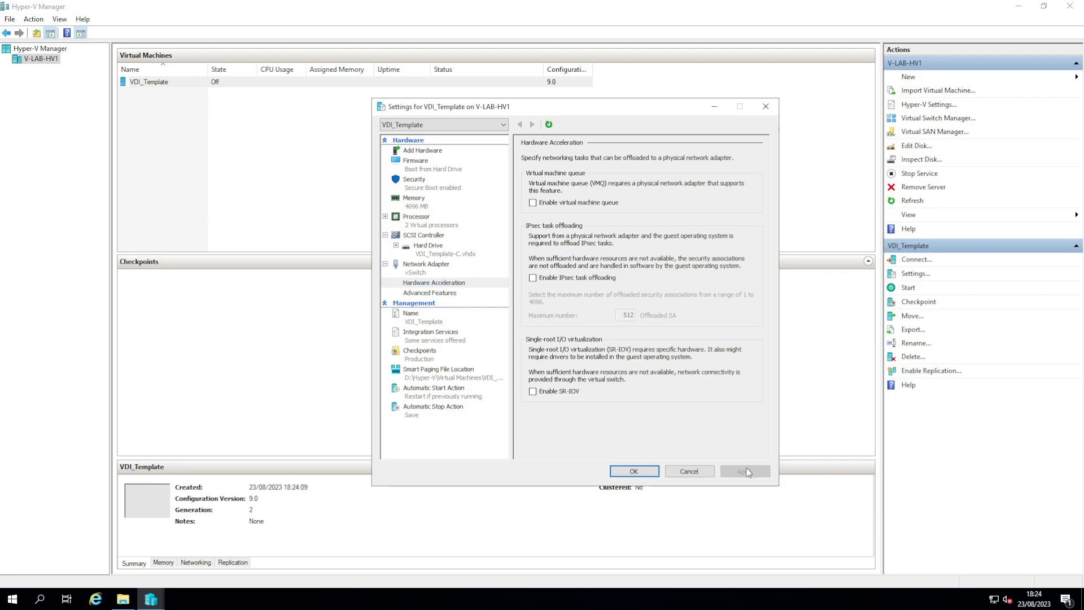
click(635, 472)
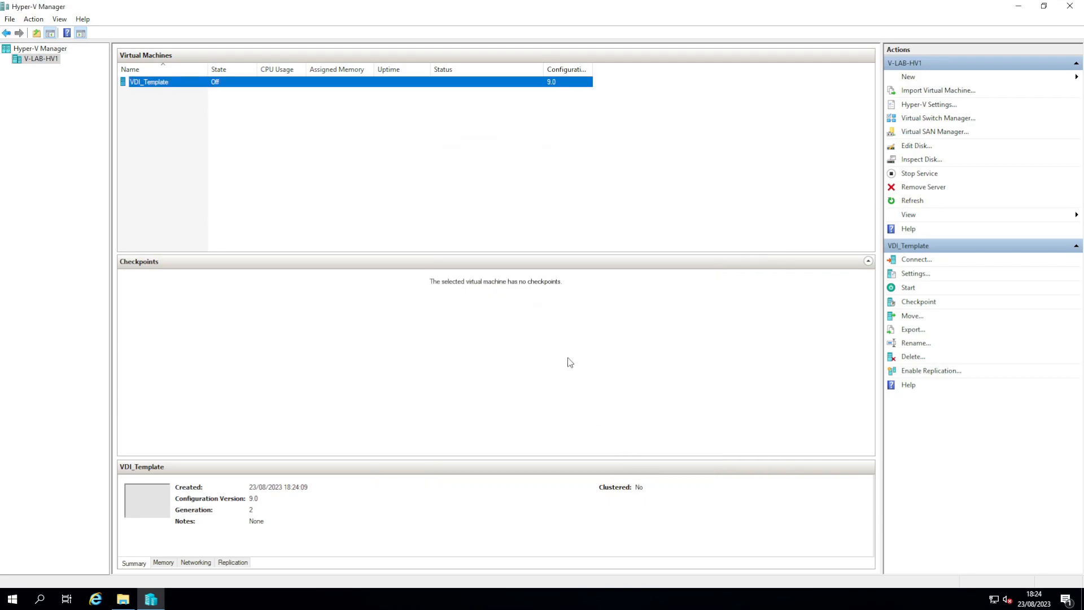
Step: Start the VDI_Template virtual machine
right_click(151, 87)
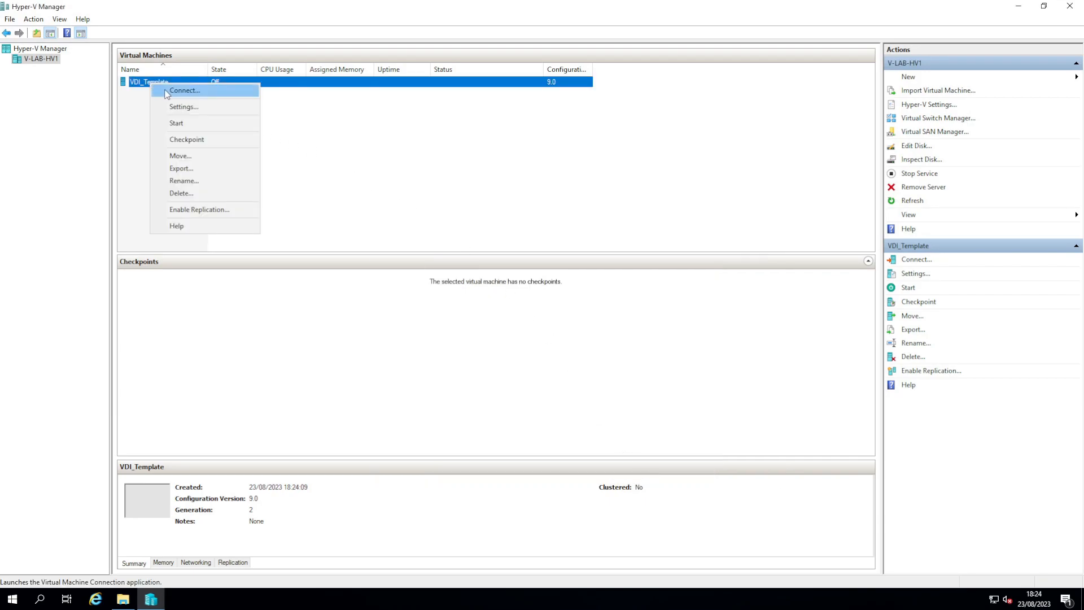
click(181, 124)
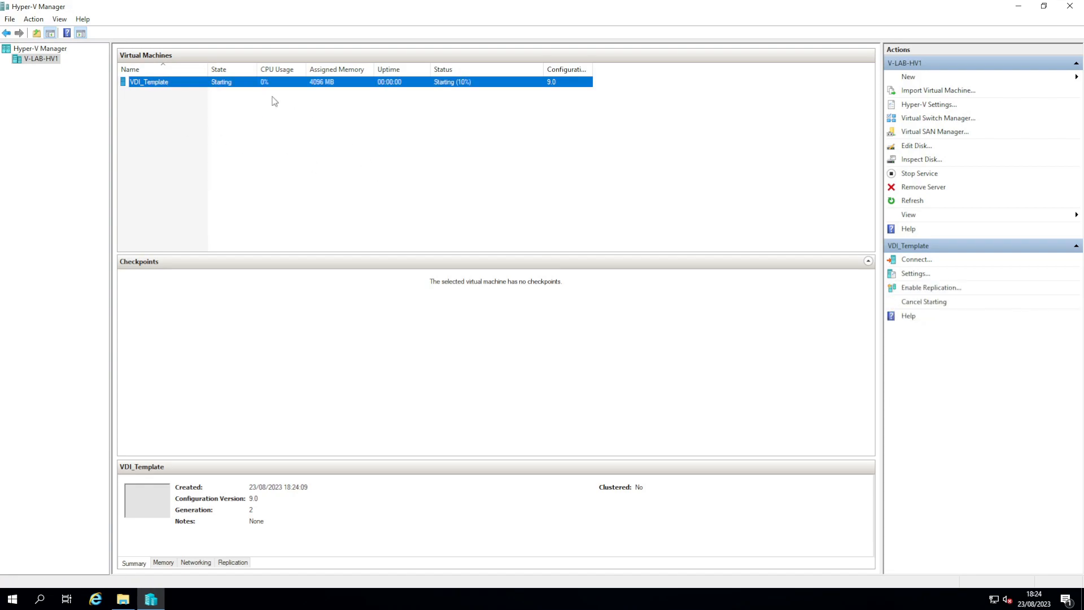
right_click(206, 82)
Step: Connect to VDI_Template; confirm Belgium, Belgian (Period) keyboard, skip second layout, pass network page
click(228, 90)
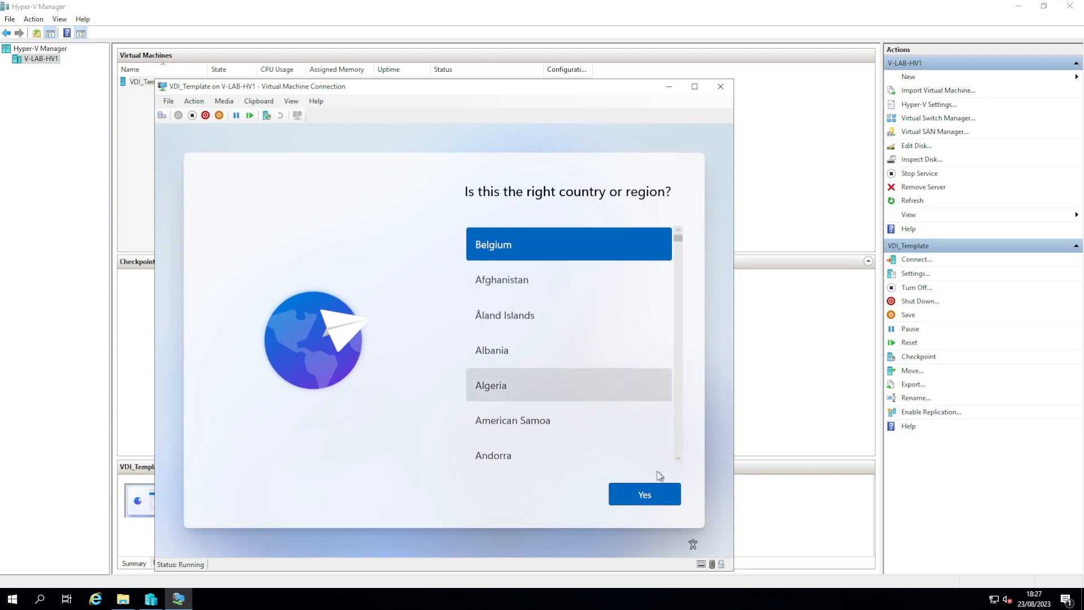
click(619, 486)
scroll(540, 392, down, 2)
scroll(516, 394, up, 2)
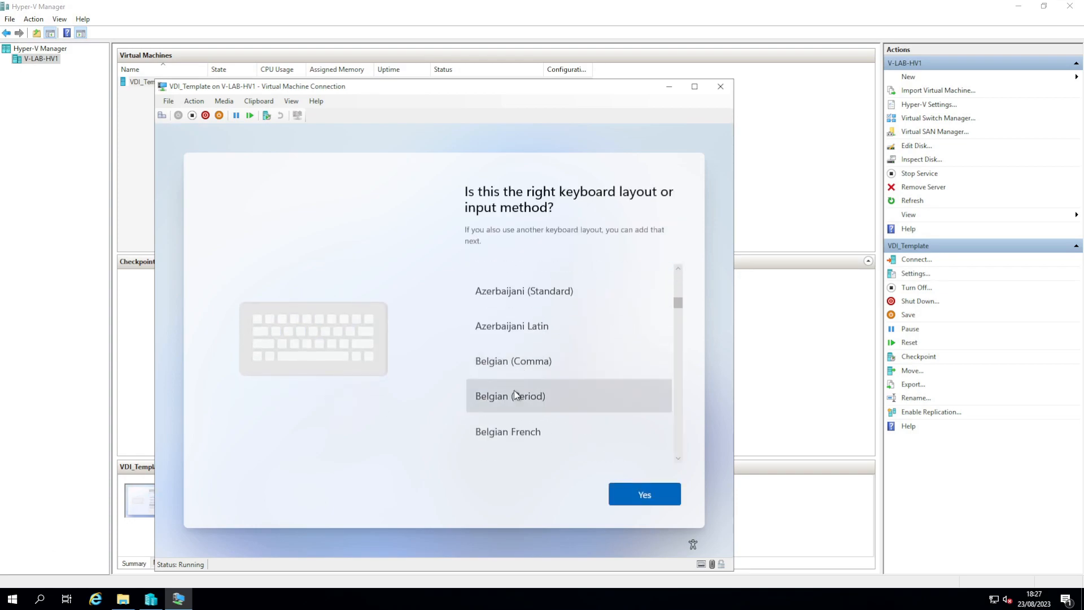
click(644, 494)
click(621, 492)
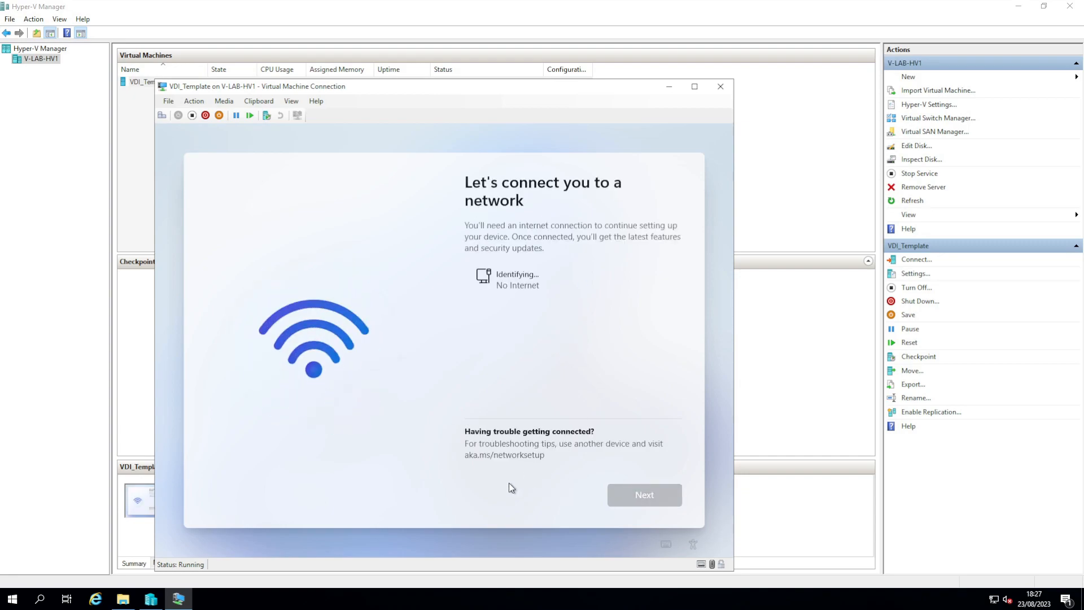
click(645, 495)
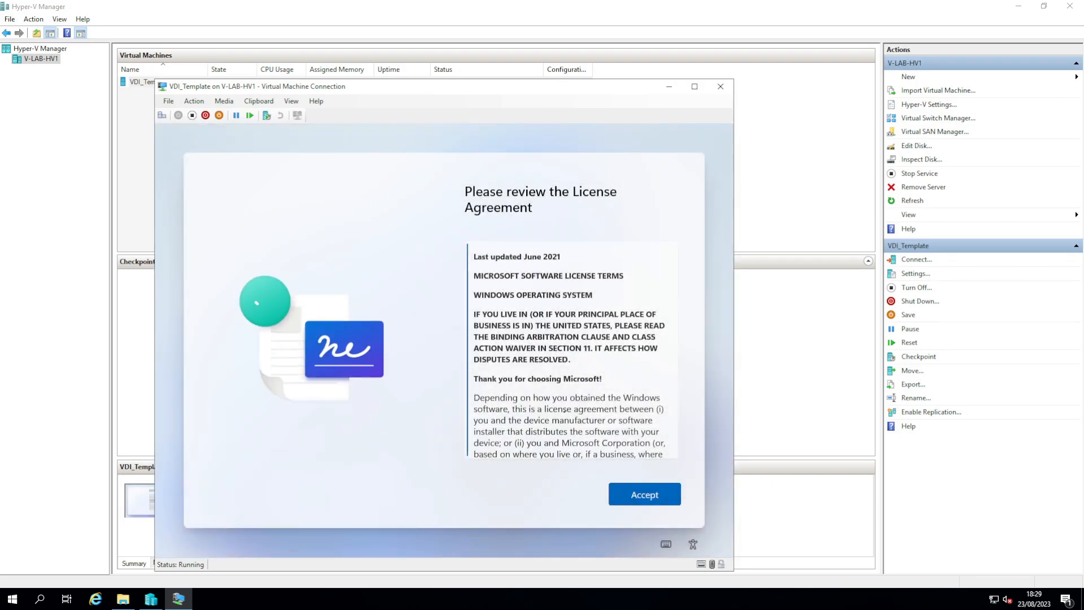
Step: Accept the license, choose work or school setup, then domain join instead
click(643, 494)
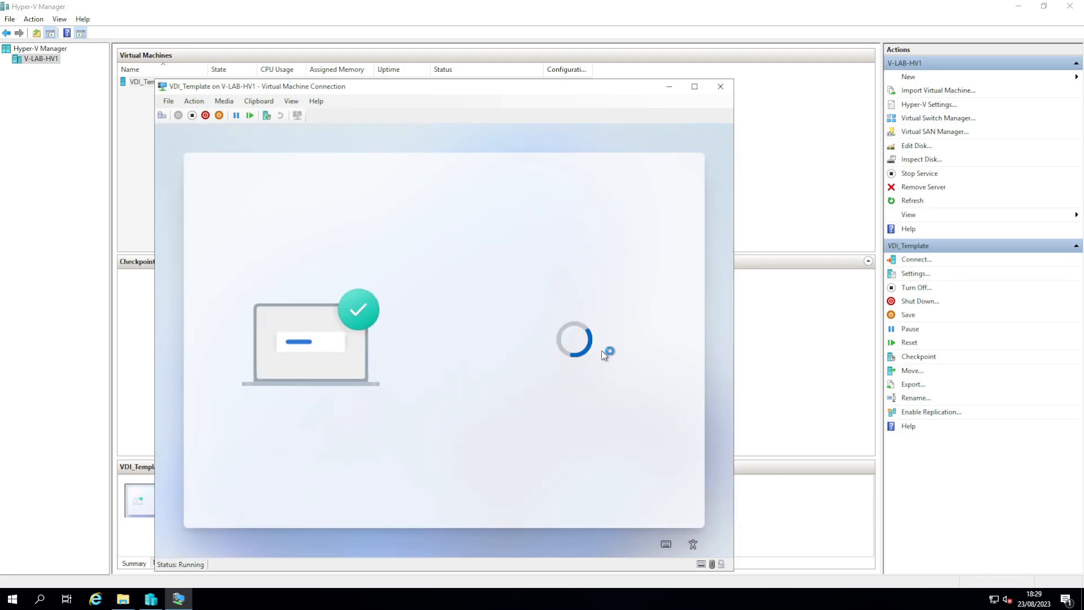
click(545, 363)
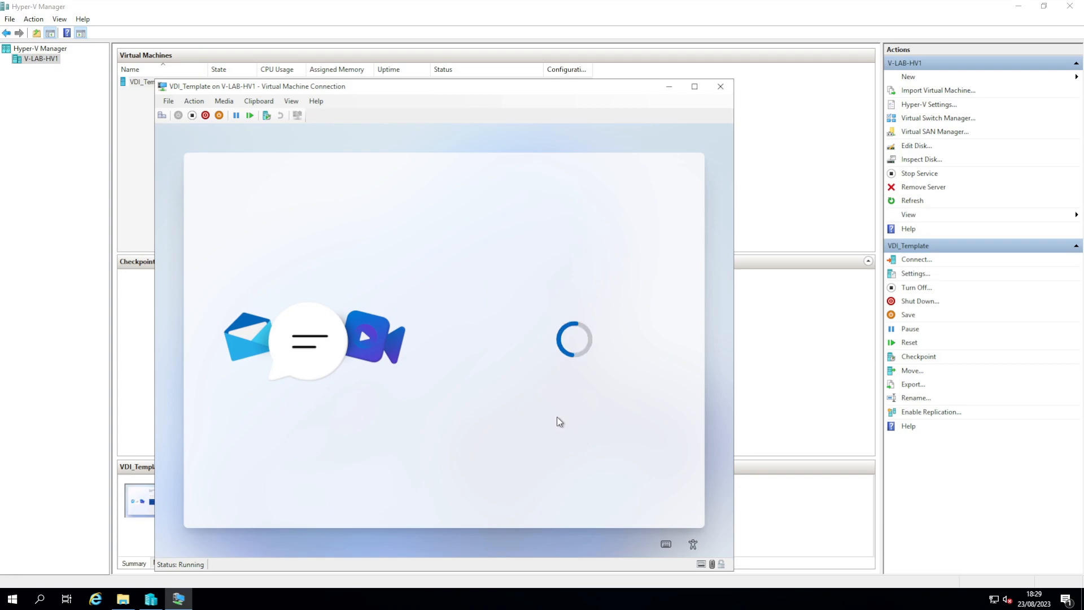
click(490, 373)
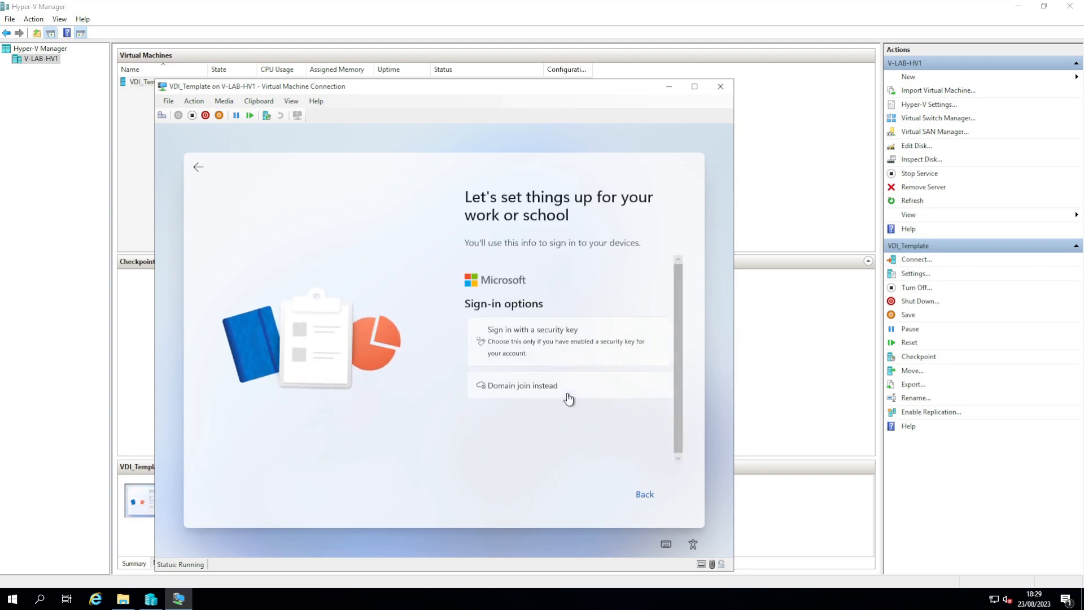
click(568, 398)
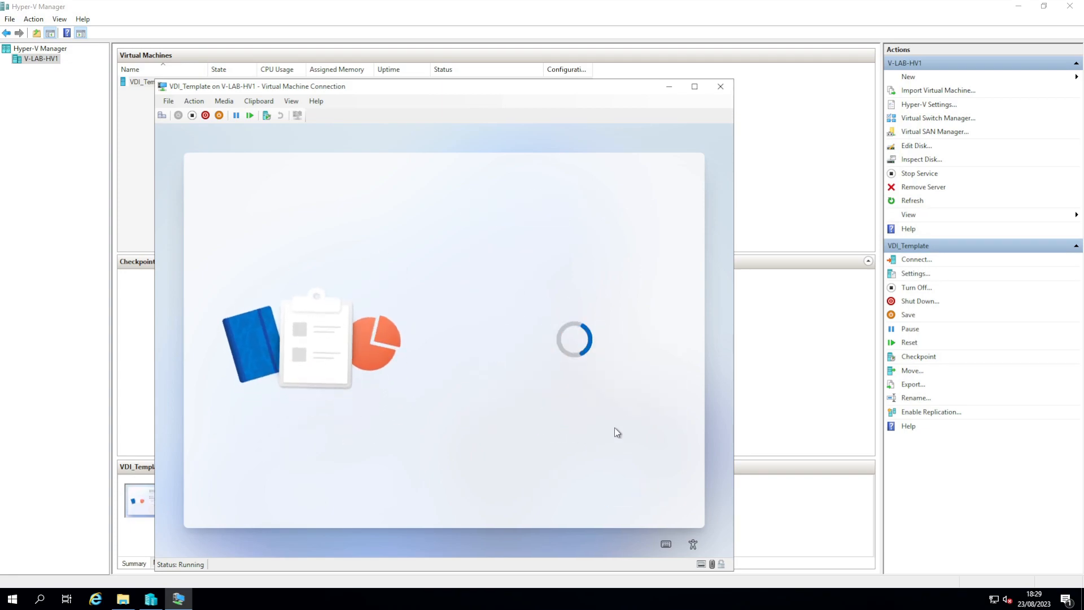
Step: Create the local admin account local_admin with its password, entered twice, reaching the desktop
text(local_admin)
click(629, 494)
text(P@ssw0rd1234)
key(Return)
text(P@ssw0rd1234)
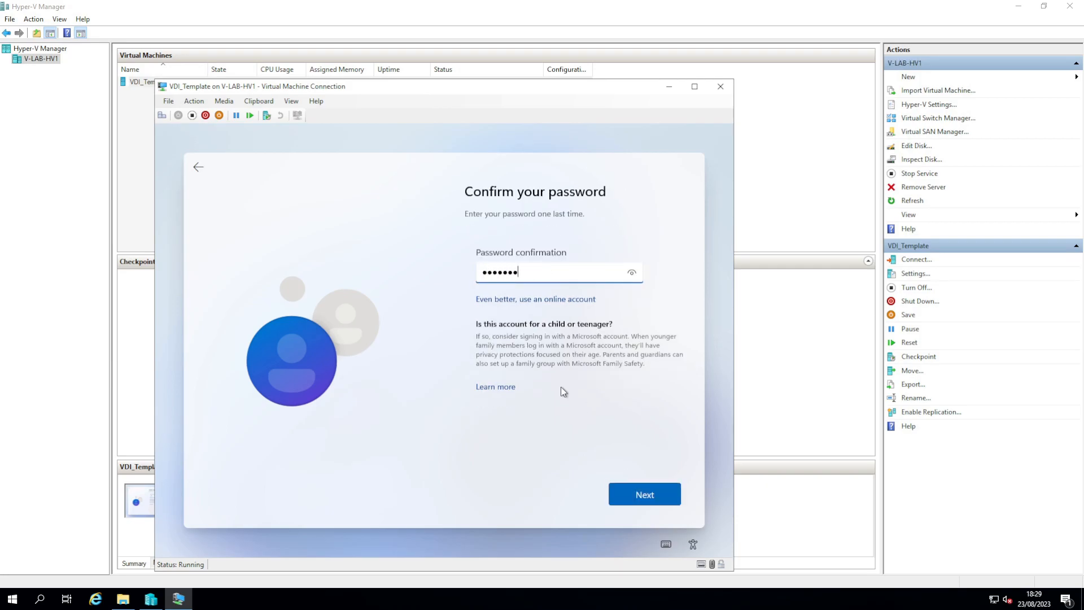
key(Return)
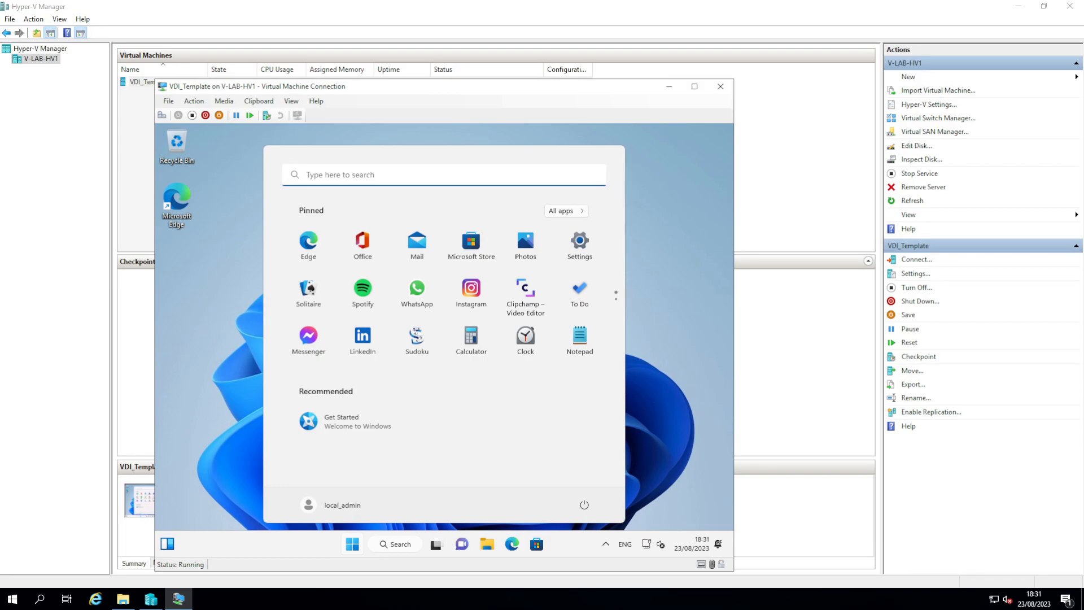
click(237, 455)
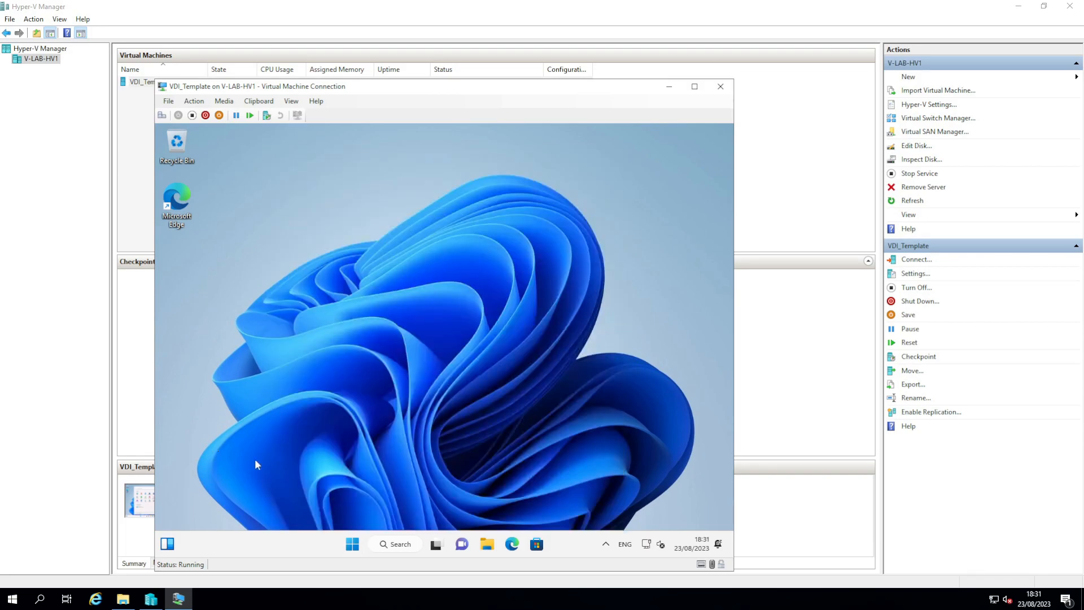
key(super+x)
Step: Open the \\10.48.30.1 share via Run, signing in as lab\administrator with its password
click(333, 481)
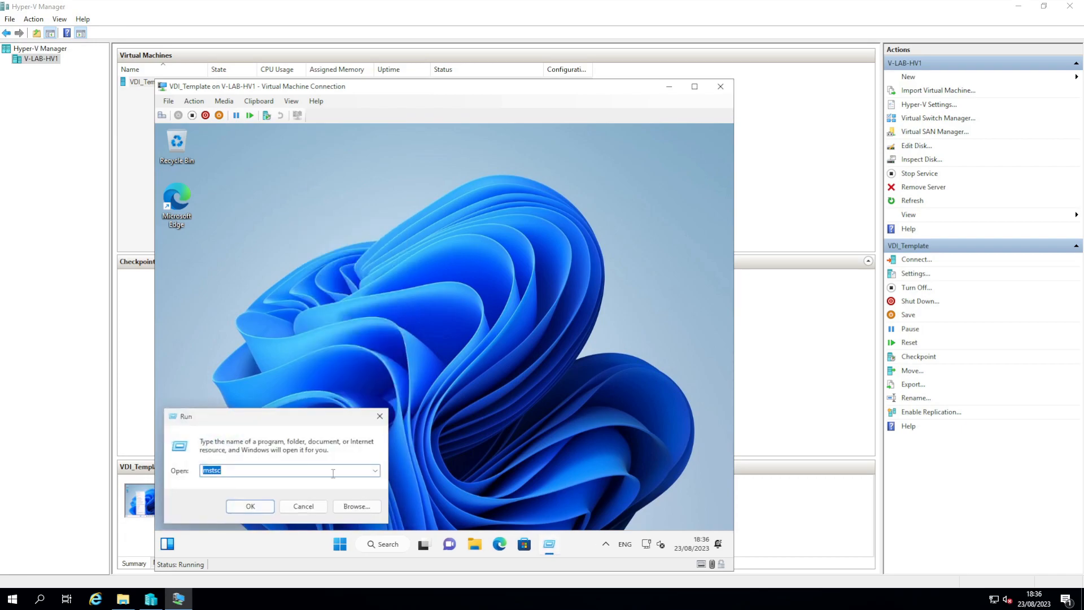
text(\\)
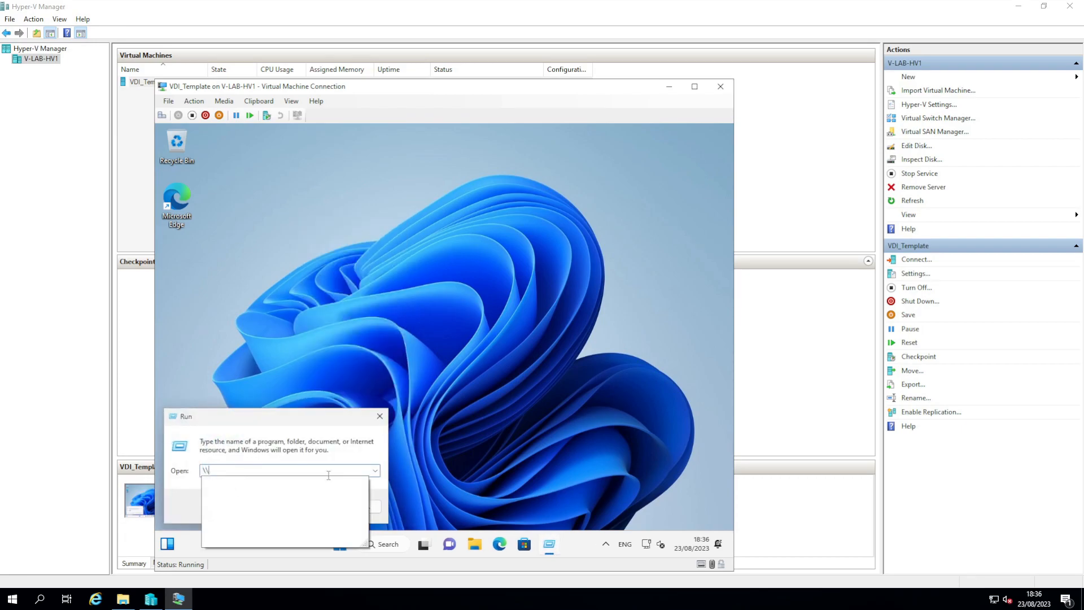
key(Down)
key(Return)
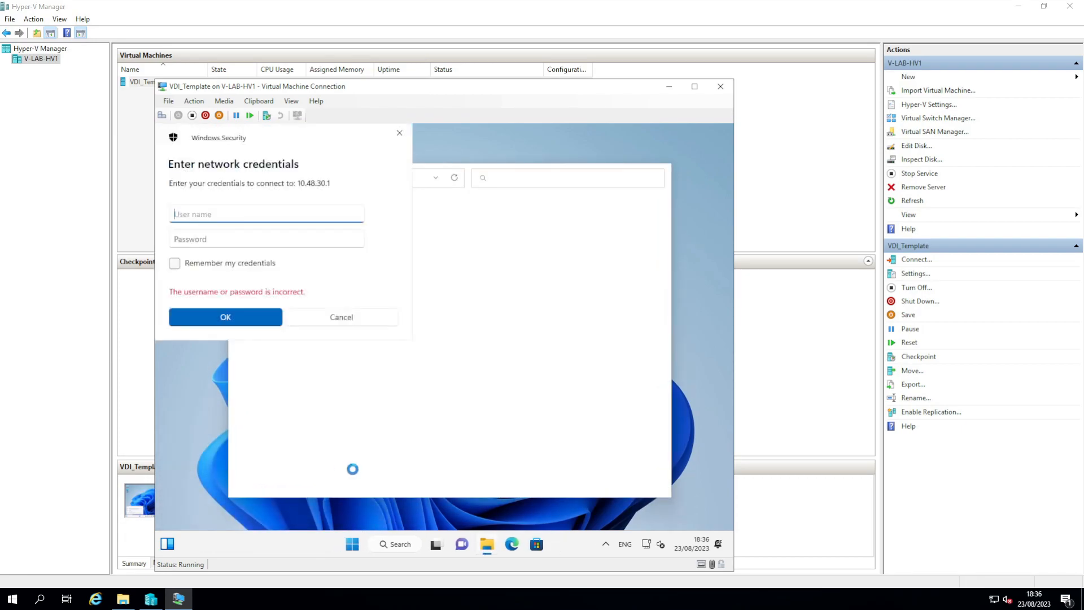
text(admi)
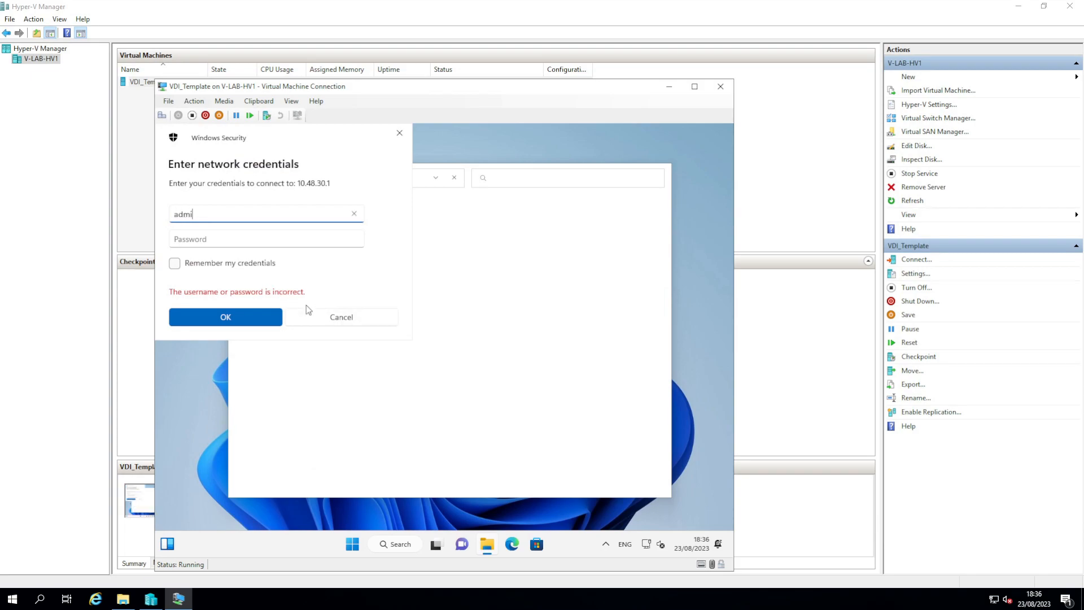
text(nistrator)
key(Tab)
text(Password1)
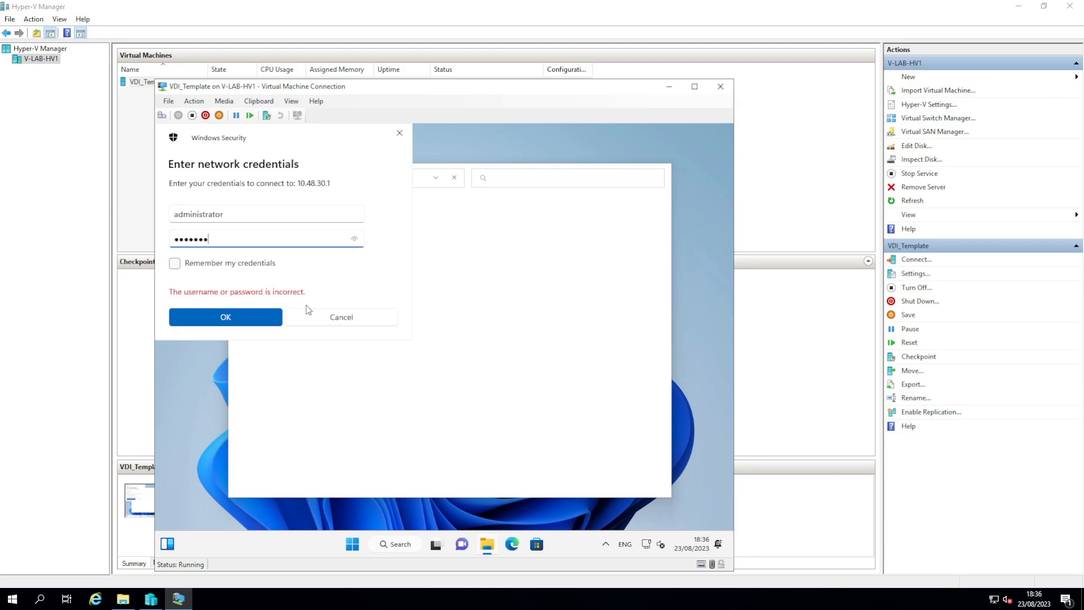
text(!)
click(242, 213)
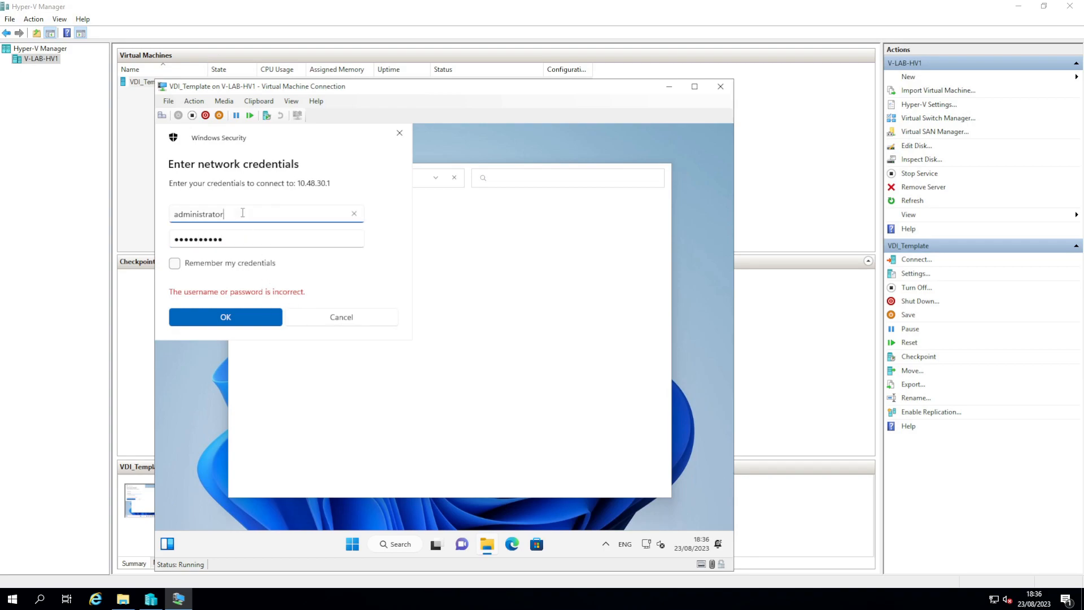
key(Home)
text(lab\)
key(Return)
Step: Copy the O365 folder from Test into a new C:\temp folder
double_click(364, 334)
right_click(351, 276)
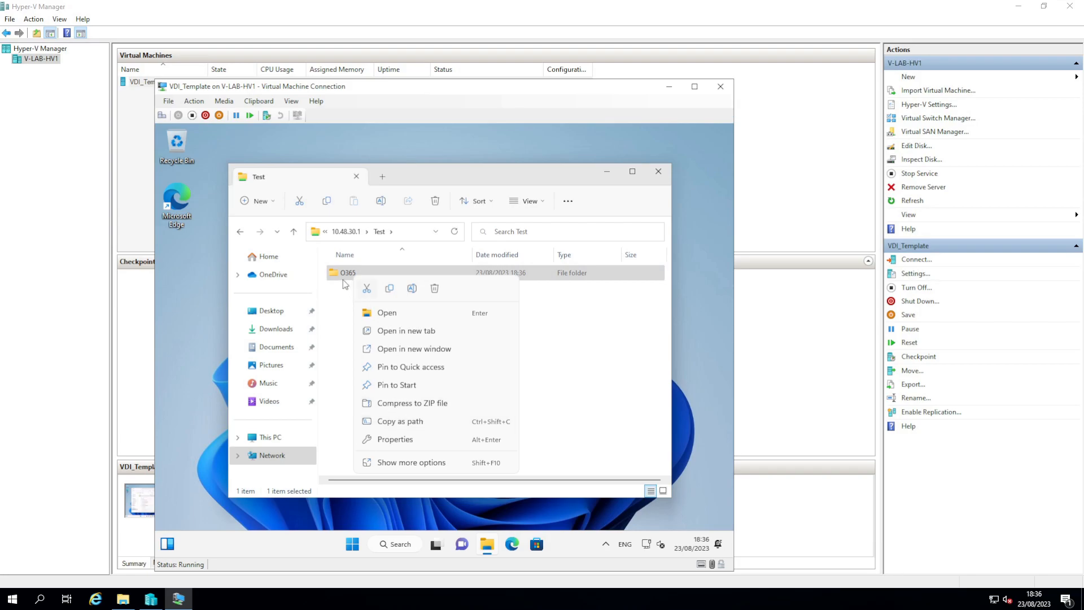
click(389, 288)
click(294, 443)
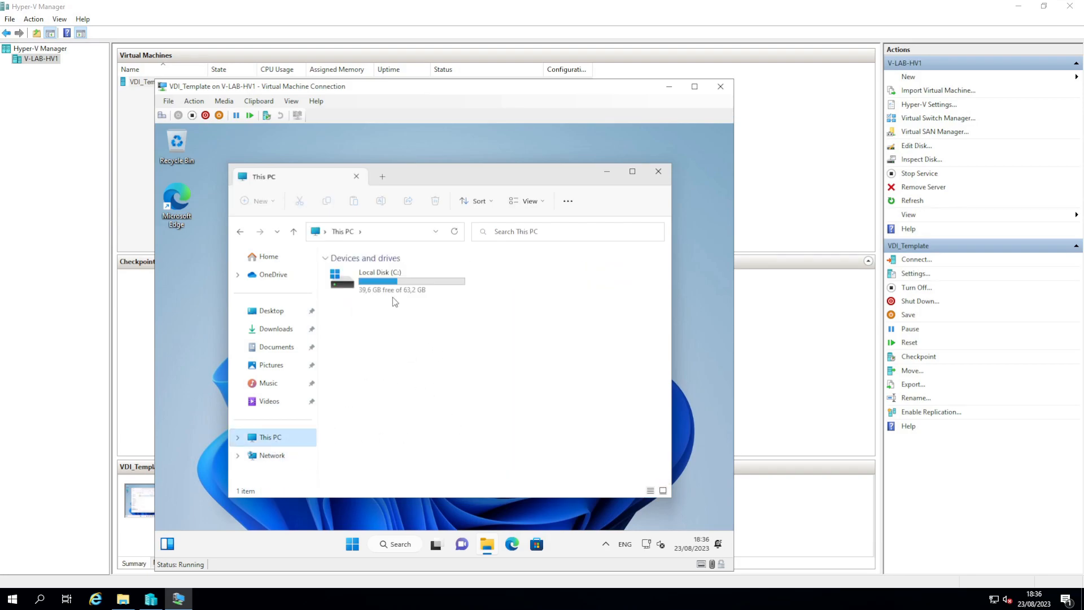
double_click(382, 277)
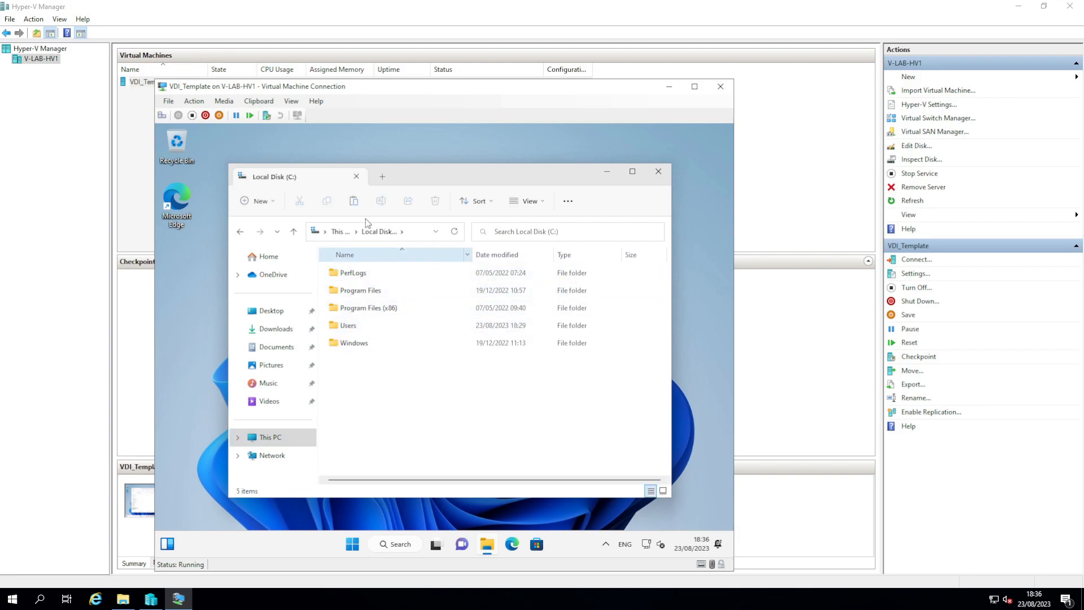
click(257, 201)
click(260, 228)
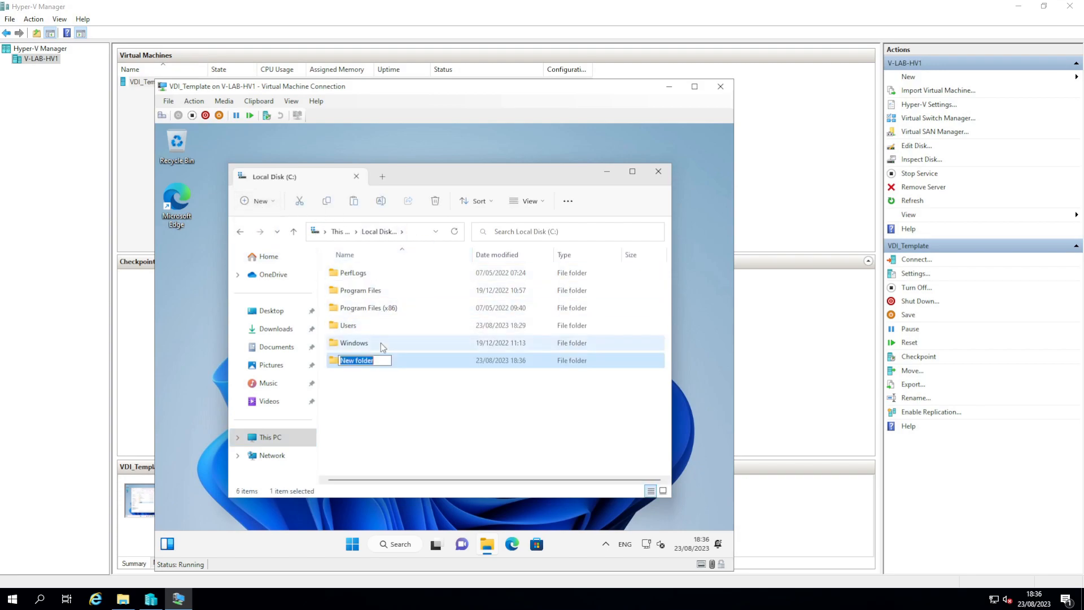
text(temp)
key(Return)
key(Return)
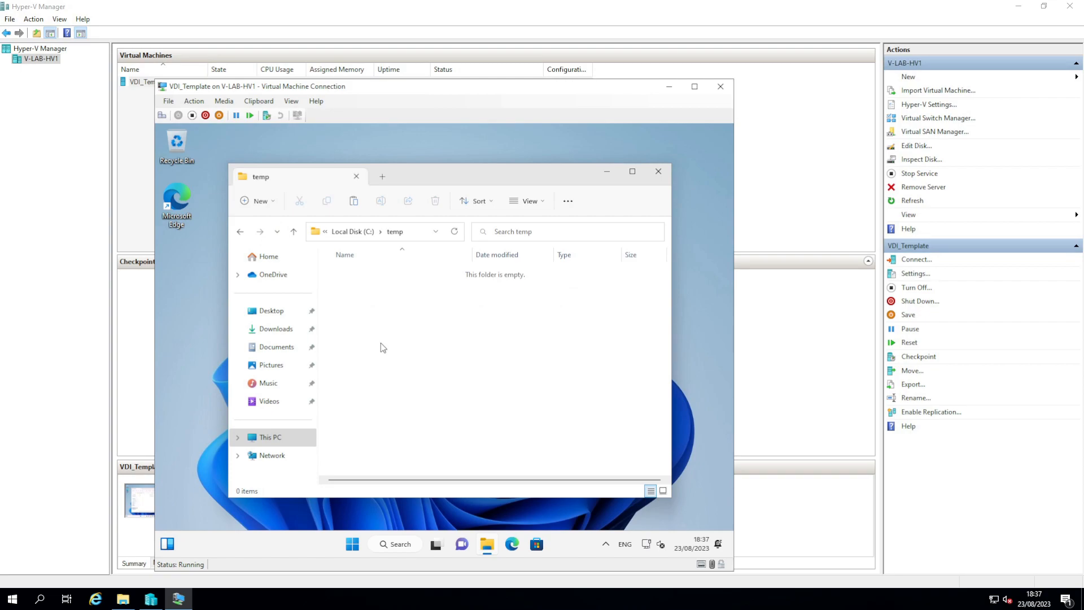
key(ctrl+v)
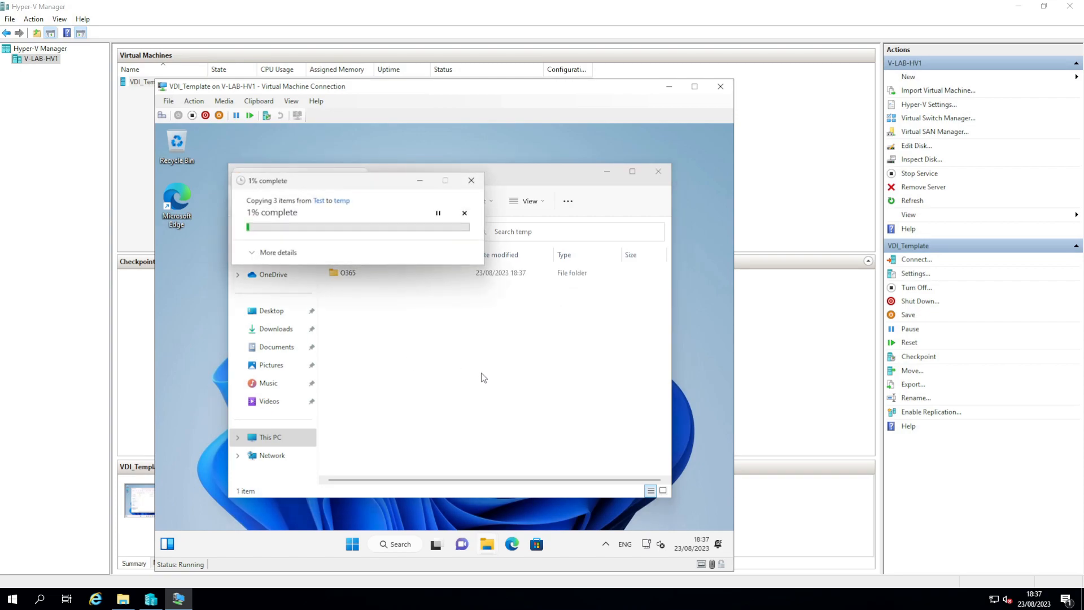
Step: Open the copied O365 folder and launch an administrator PowerShell console
double_click(350, 276)
right_click(356, 543)
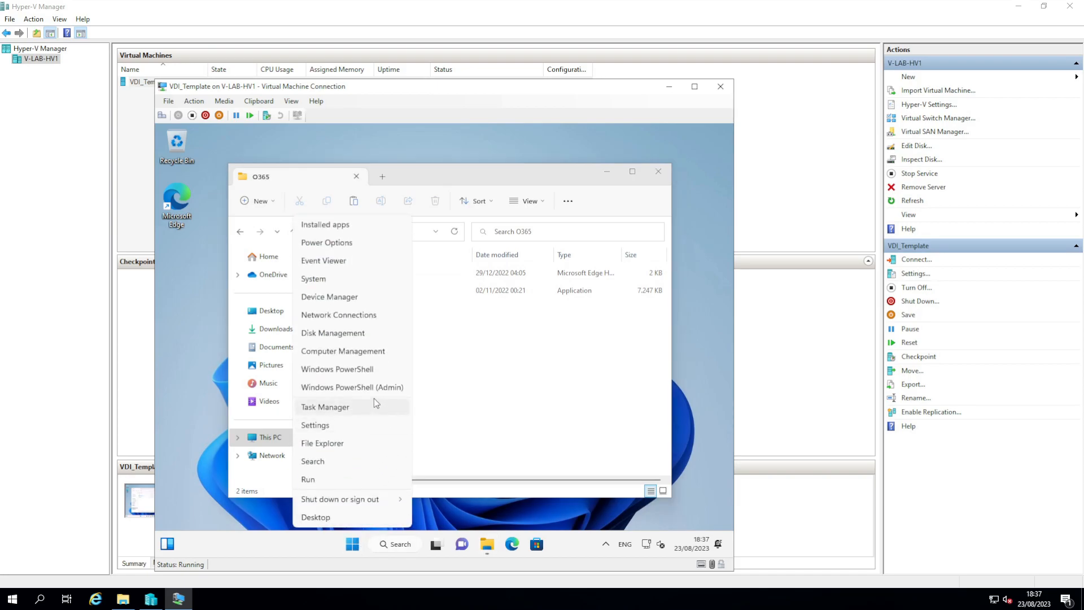
click(367, 387)
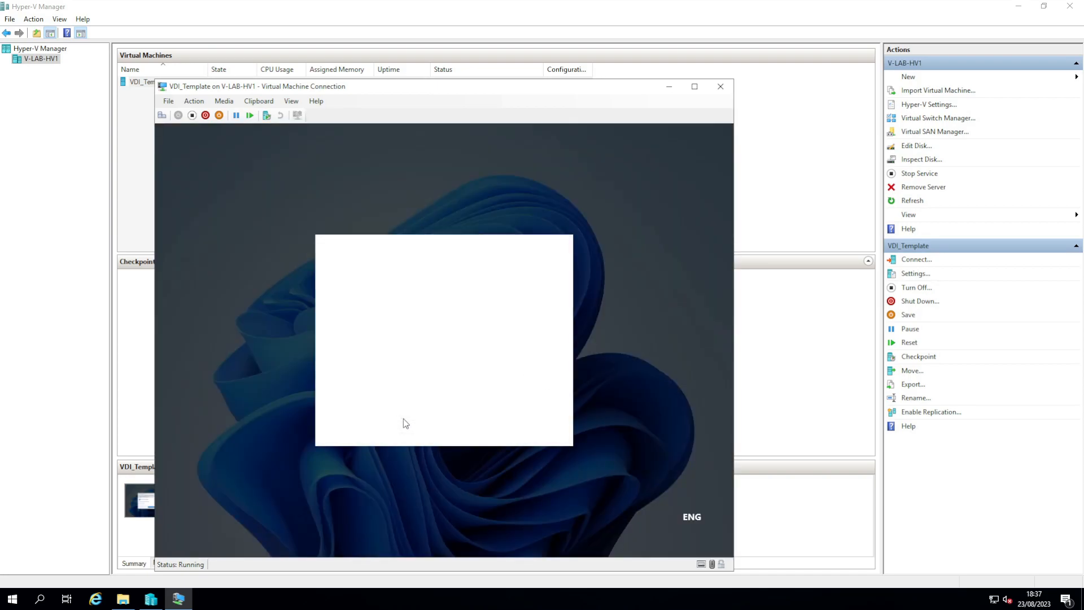
click(403, 422)
drag(338, 196, 438, 339)
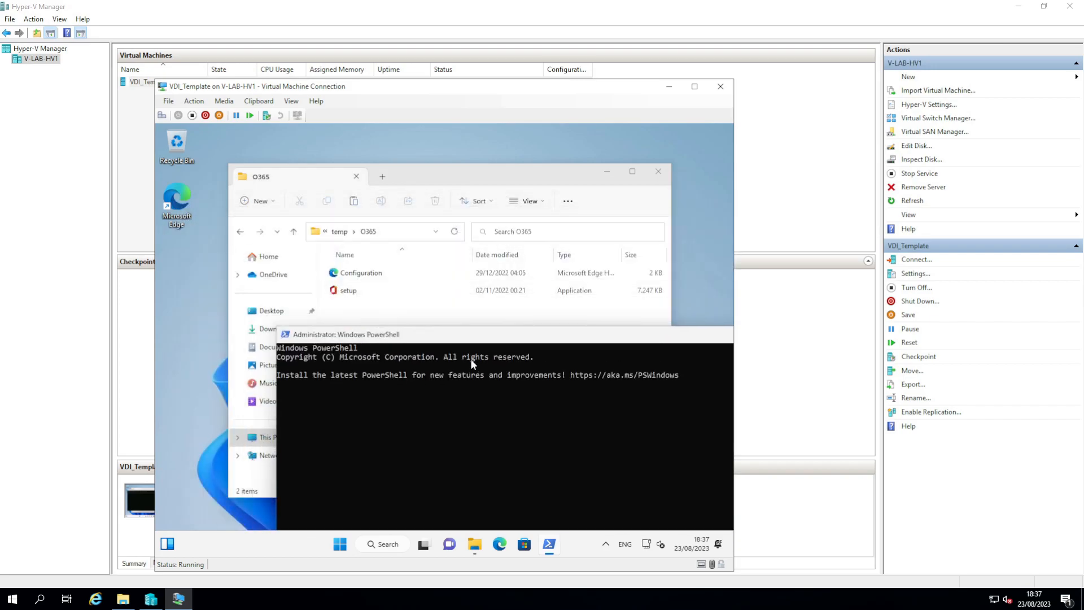
click(518, 452)
Step: Change the PowerShell location to C:\temp\O365
text(cd c:	e)
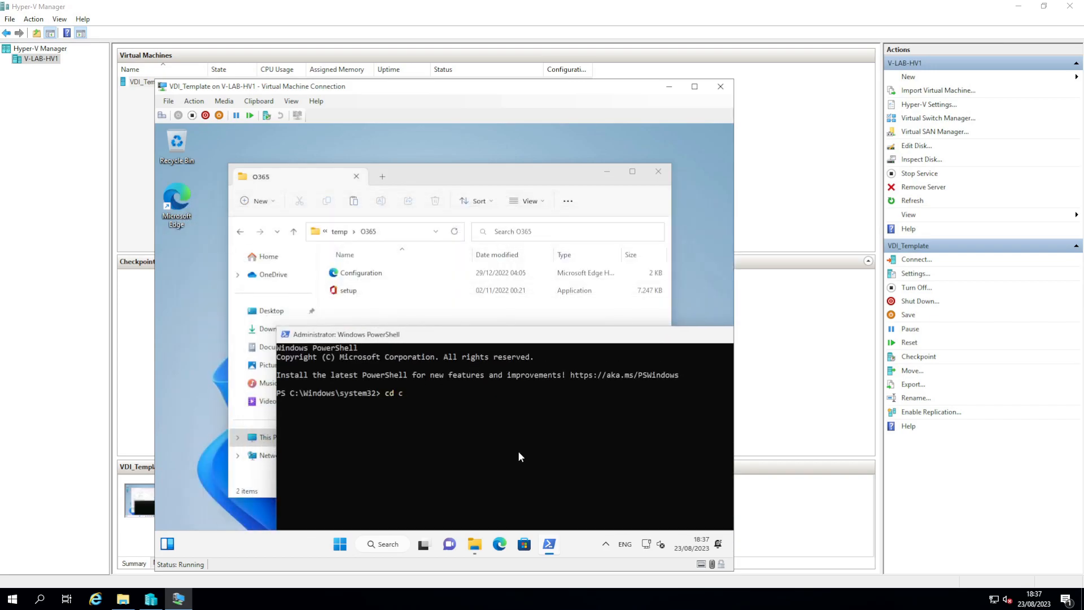
key(Tab)
key(Return)
text(setup)
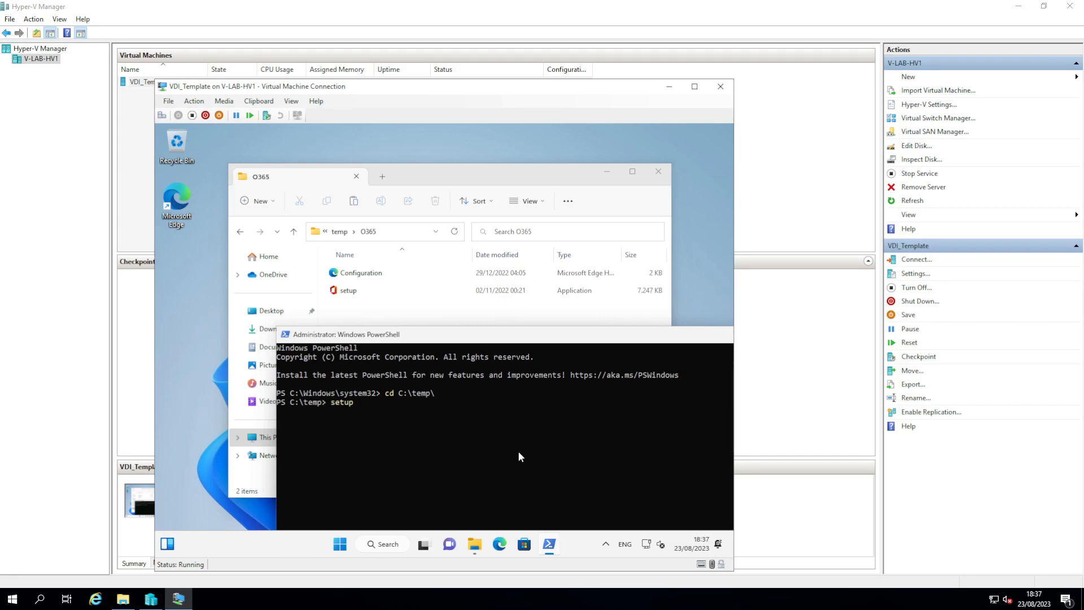
key(BackSpace)
key(BackSpace)
key(BackSpace)
key(BackSpace)
key(BackSpace)
text(cd .\O3)
key(Tab)
key(Return)
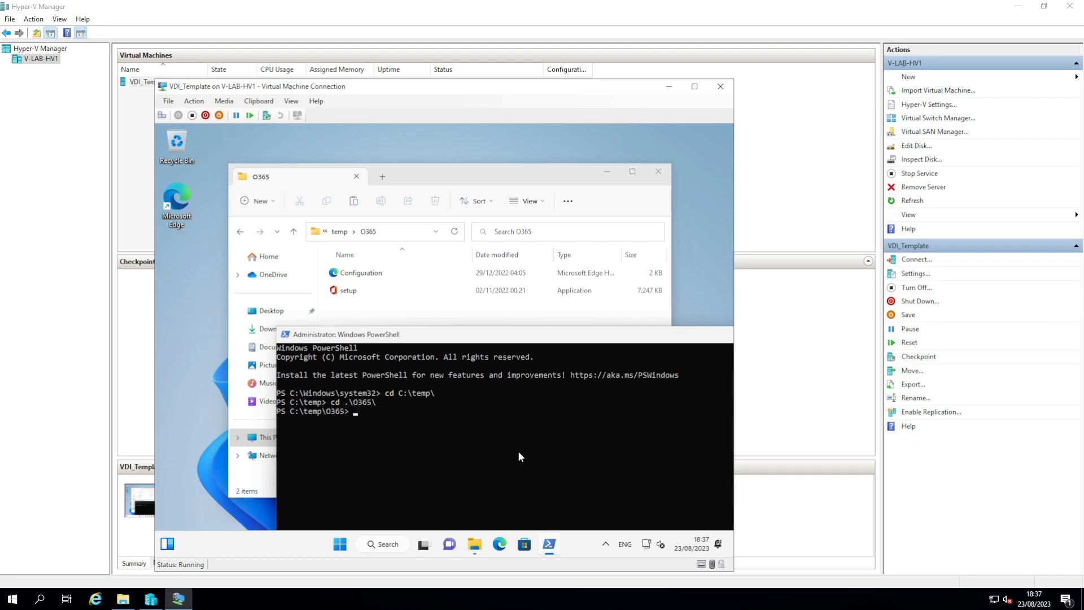
Step: Run .\setup.exe /configure .\Configuration.xml to install Office
text(set)
key(Tab)
text(/)
text(c)
text(onfigure )
text(.\c)
key(Tab)
key(Return)
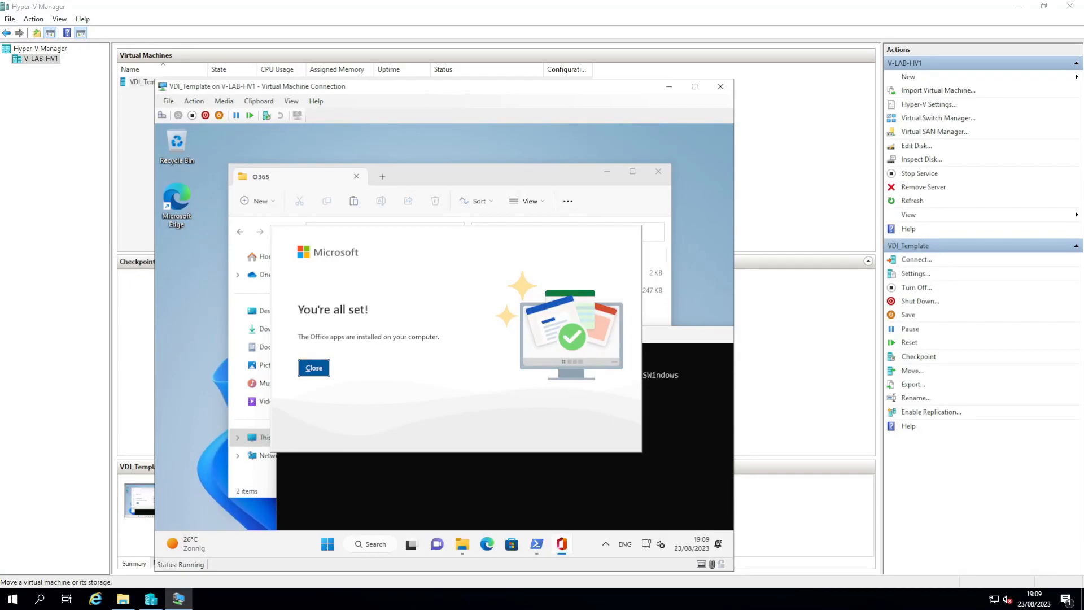
Step: Dismiss the Office message and enter 'sysprep.exe /generalize /oobe /shutdown /mode:vm' in the Sysprep folder
click(320, 365)
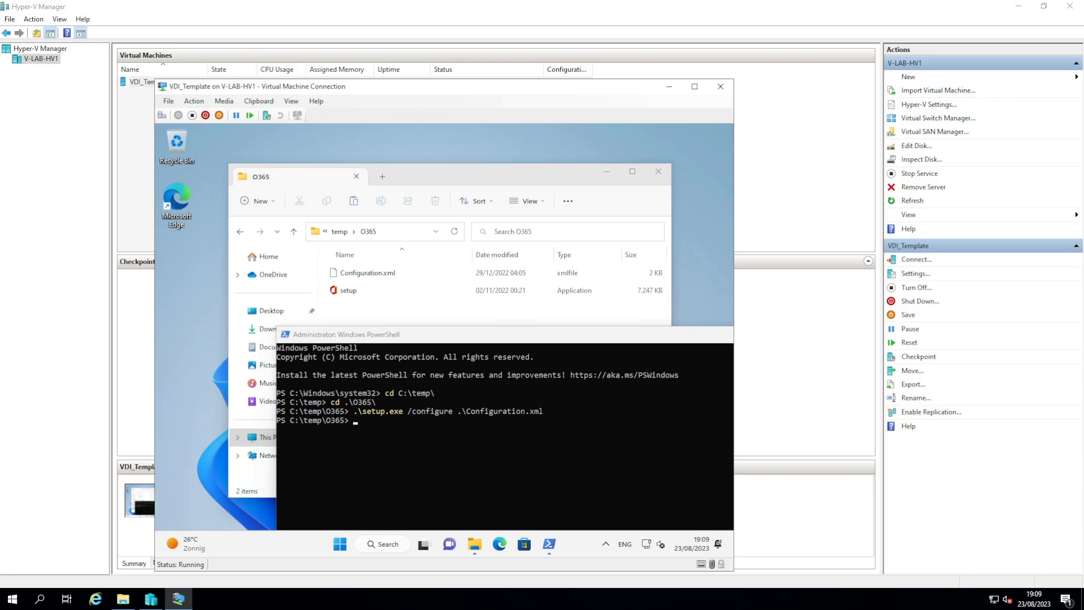
text(cd c:\Windows)
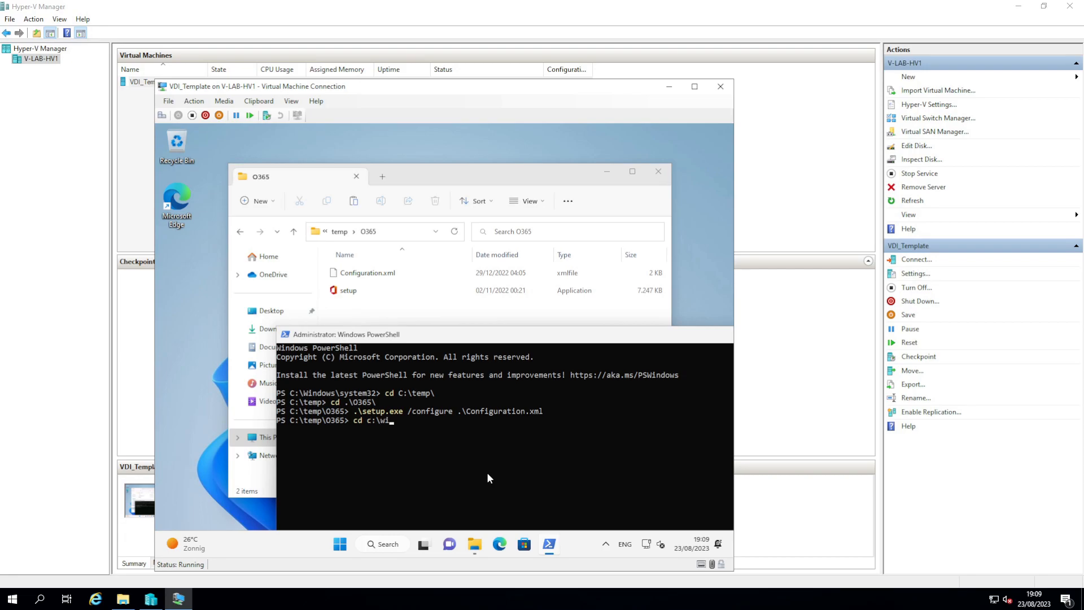
key(Tab)
text(Syst)
key(Tab)
text(sys)
key(BackSpace)
key(BackSpace)
key(BackSpace)
key(BackSpace)
text(32\Sys)
key(Tab)
key(Return)
text(.\s)
key(Tab)
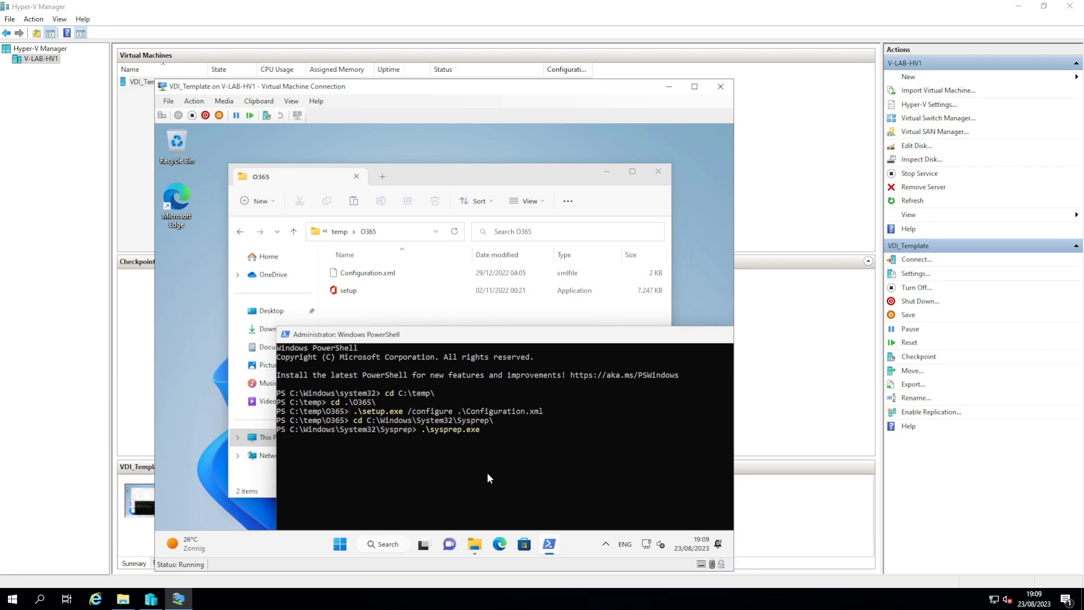
text(/generalize /oobe +/shutdown /mode:vm)
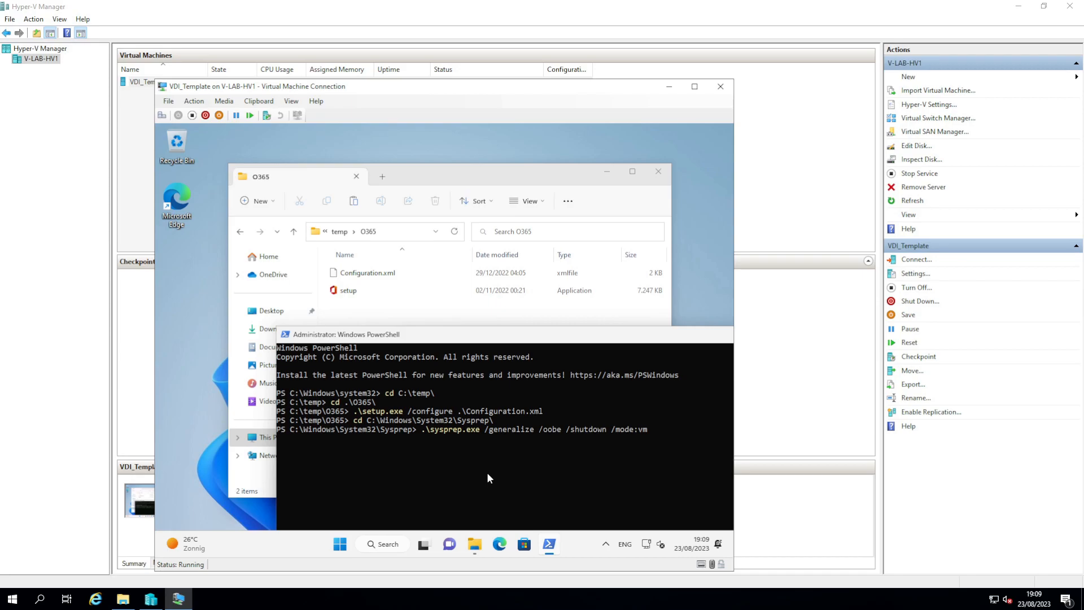
Step: Permanently delete C:\temp, then run the Sysprep command to generalize and shut down
click(326, 232)
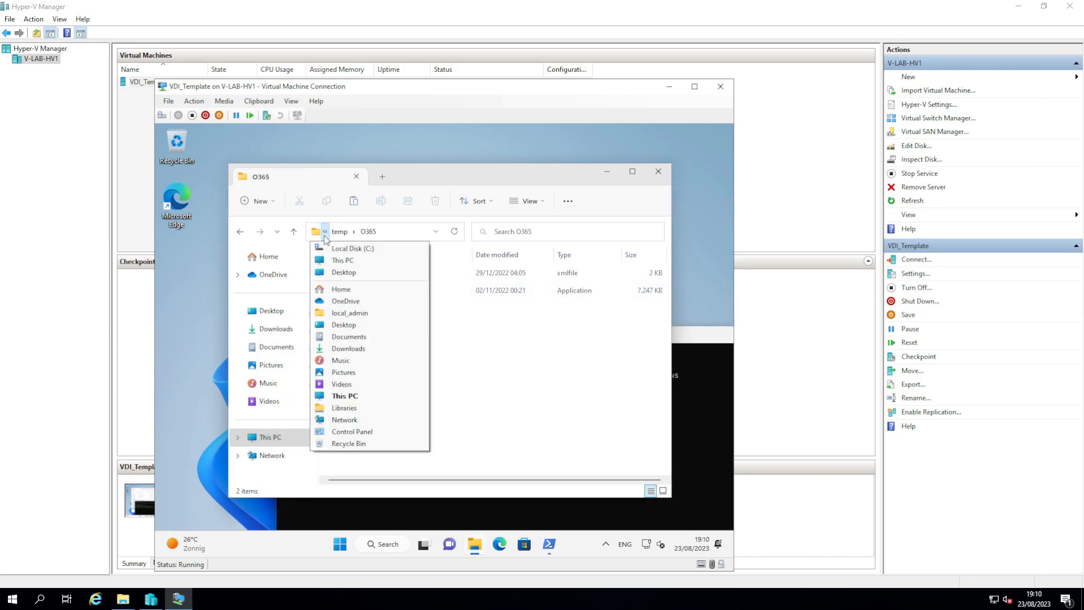
click(350, 249)
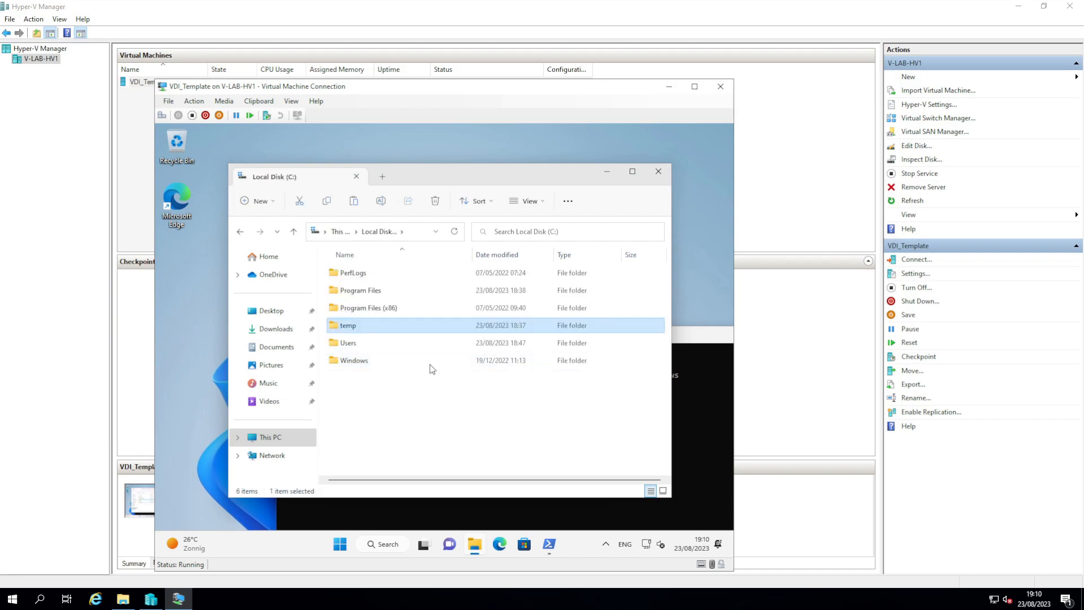
key(shift+Delete)
key(Return)
click(658, 171)
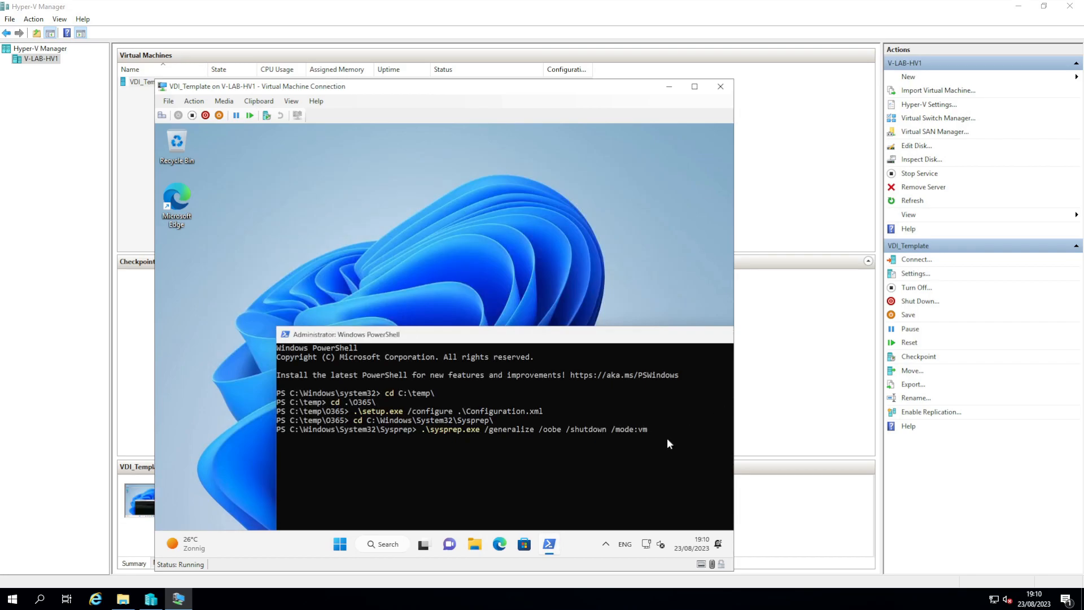
key(Return)
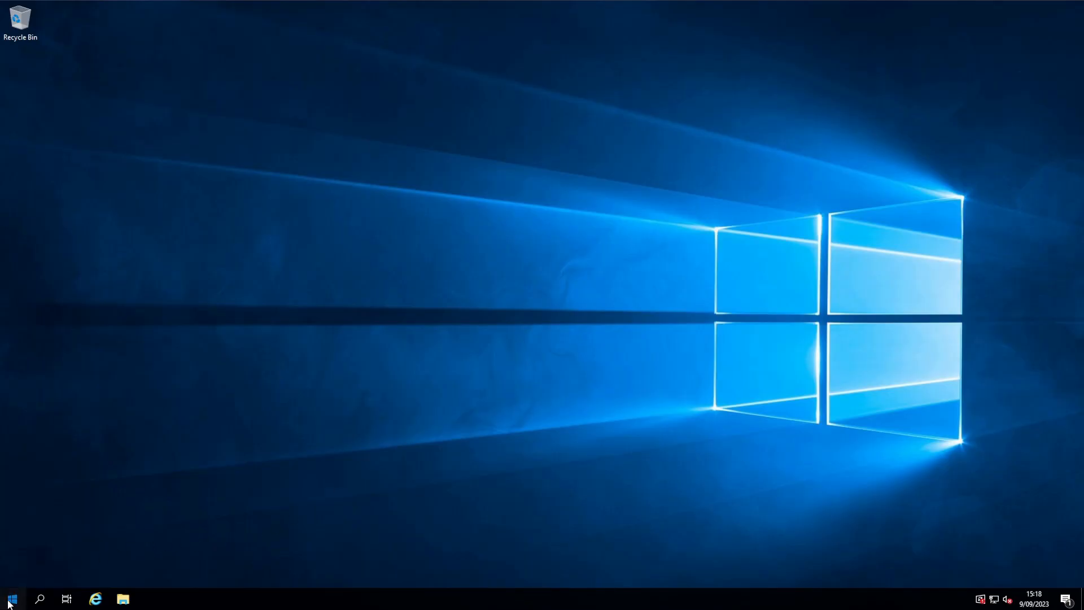
Step: Launch Server Manager, go to Remote Desktop Services, and start a virtual desktop collection on v-LAB-HV1
click(12, 598)
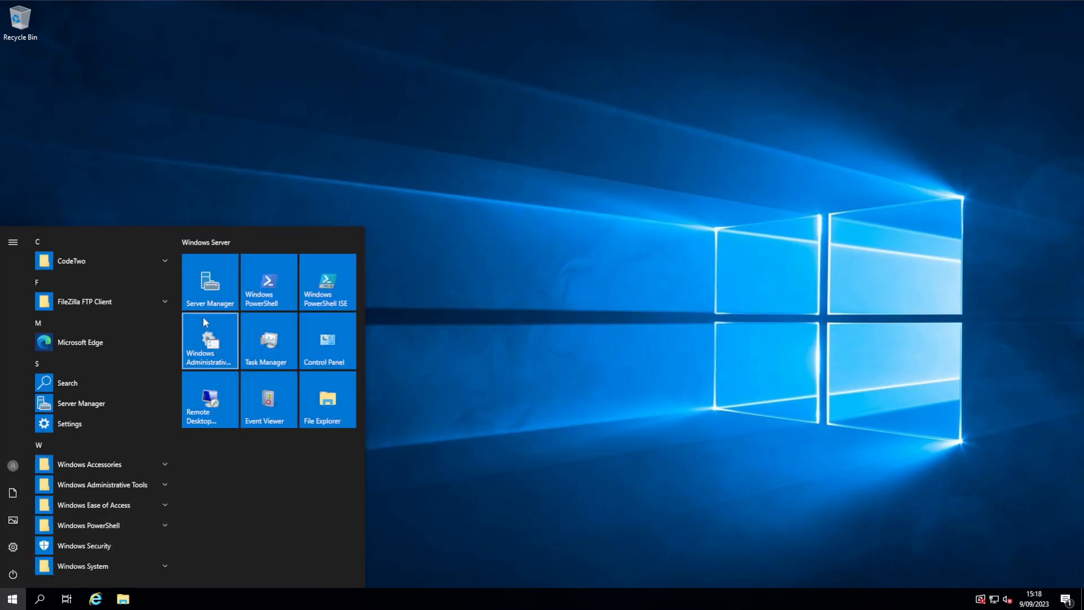
click(200, 293)
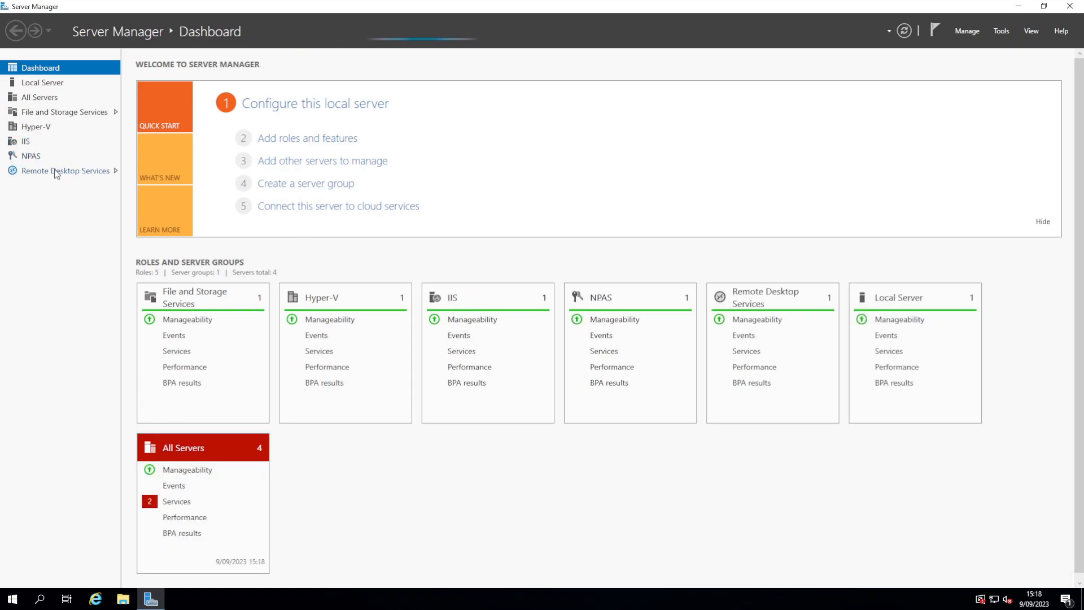
click(54, 171)
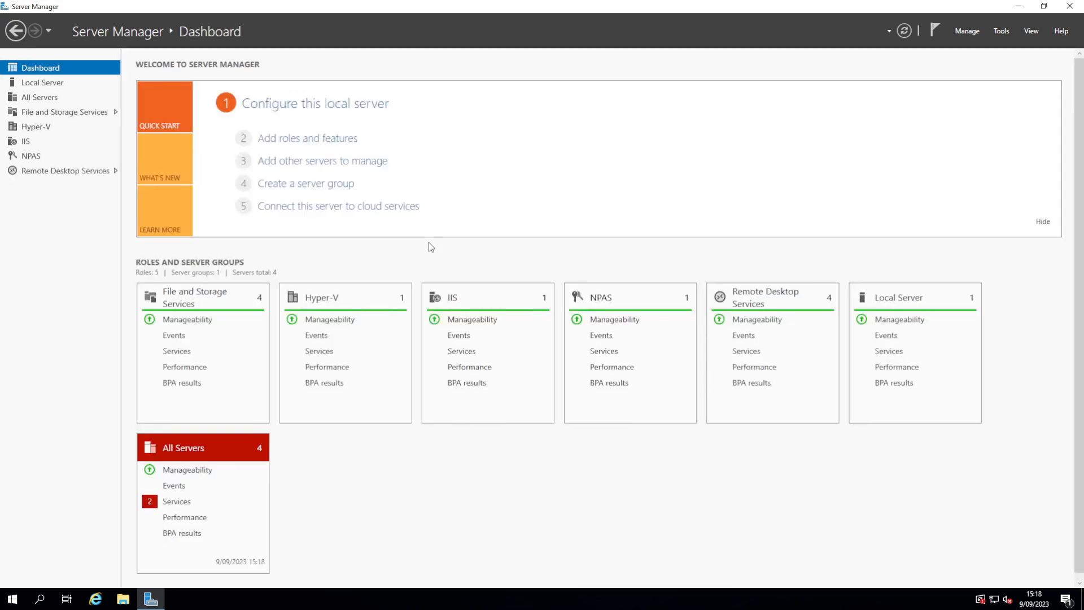
click(76, 171)
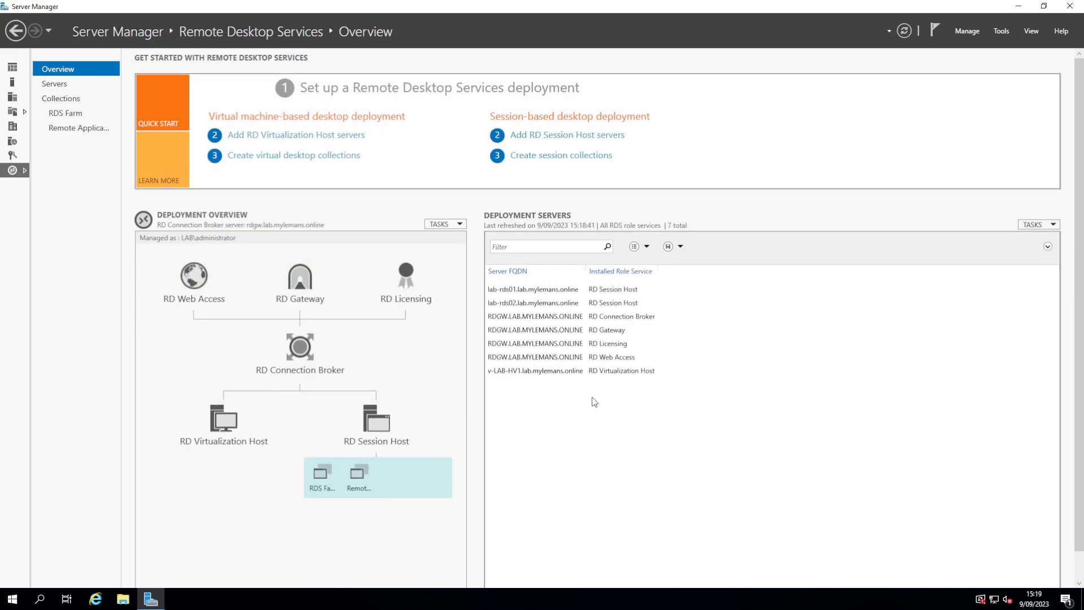
click(542, 371)
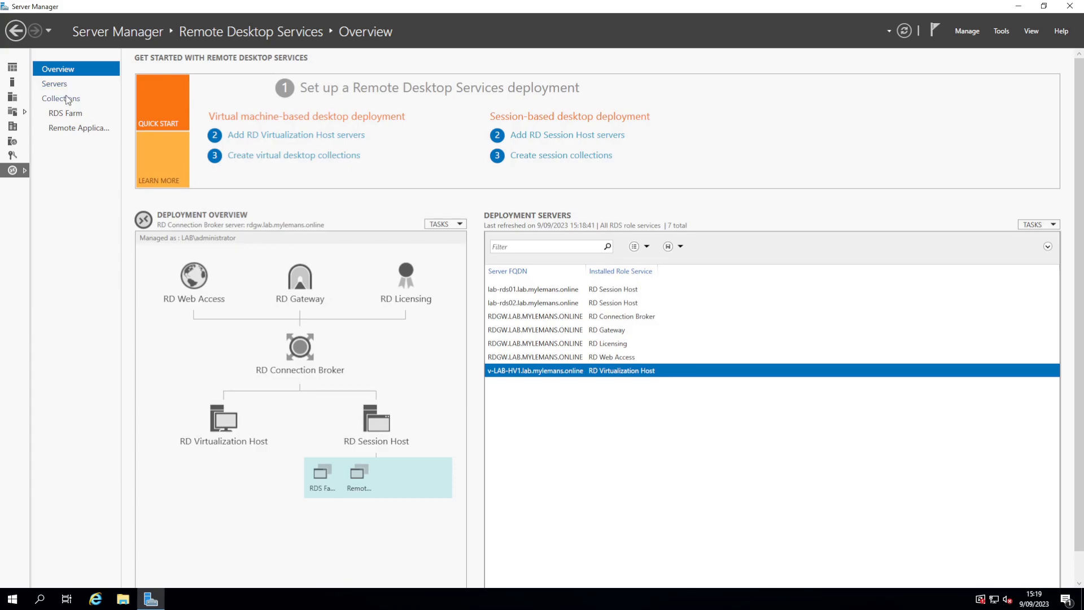
click(302, 156)
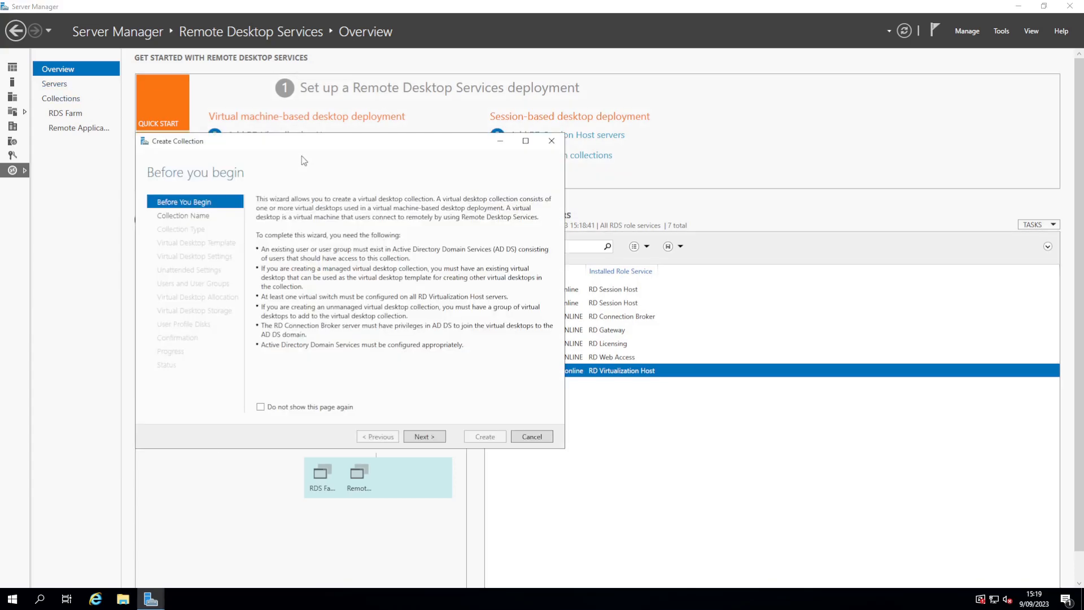
Step: Name the collection VDI_Pool, keep it pooled and managed, using VDI_Template and unattended settings
click(428, 437)
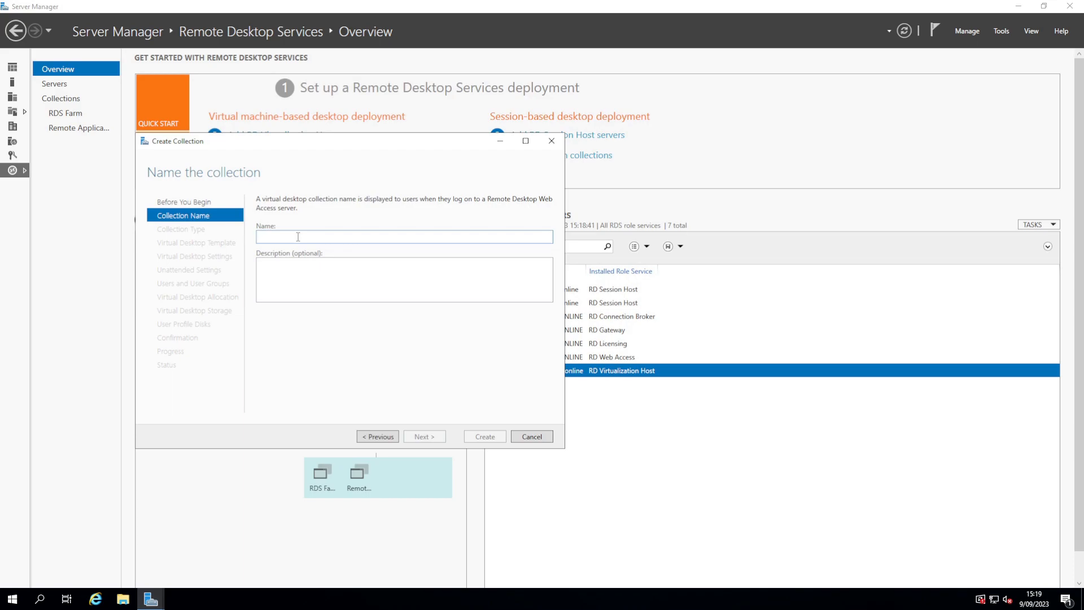
text(VDI)
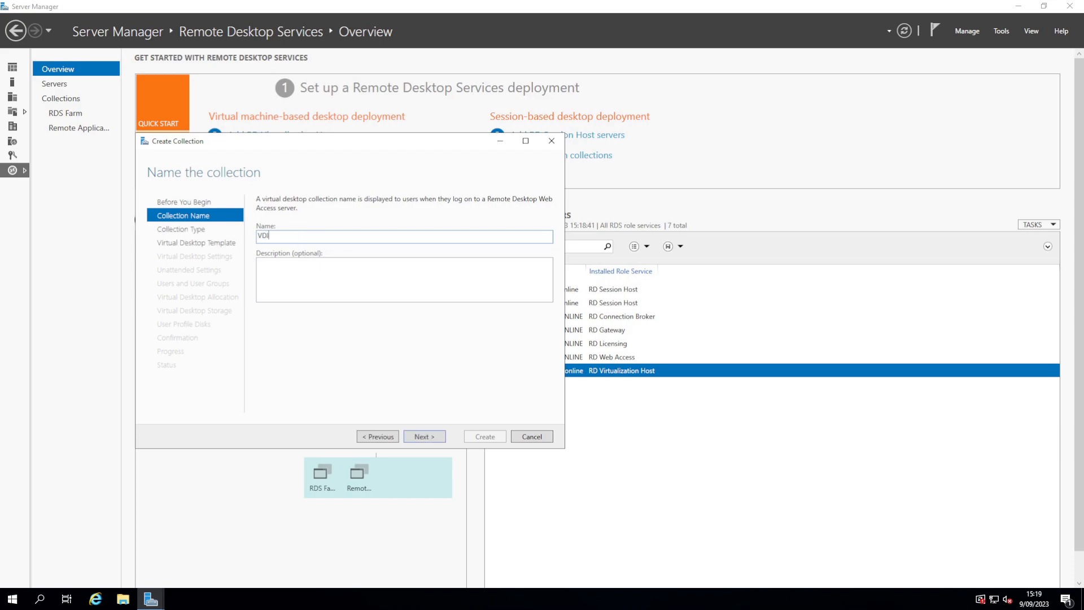
text(_Pool)
click(432, 437)
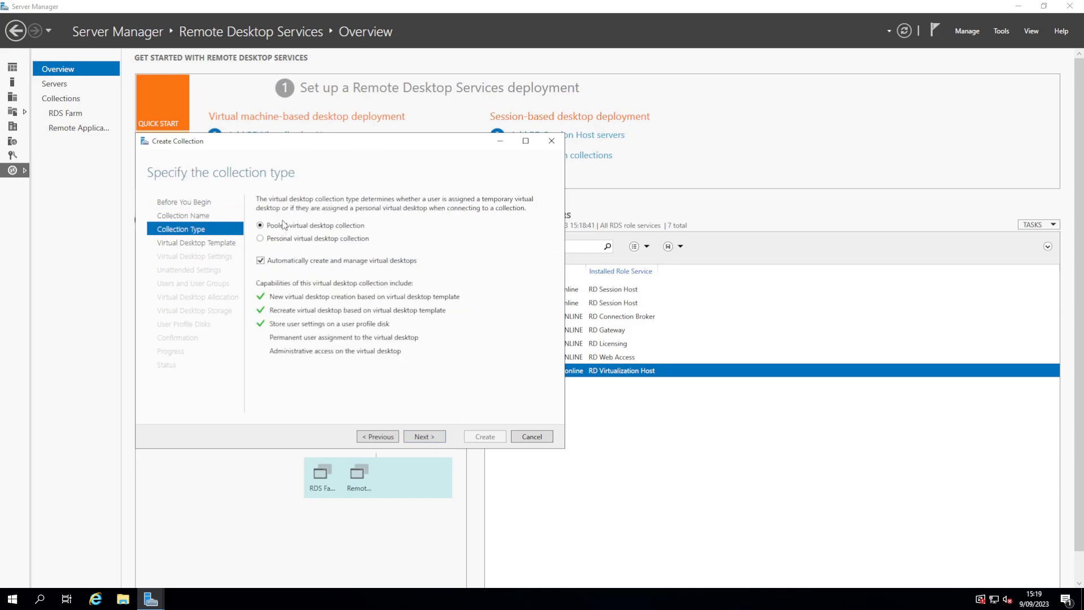
click(428, 436)
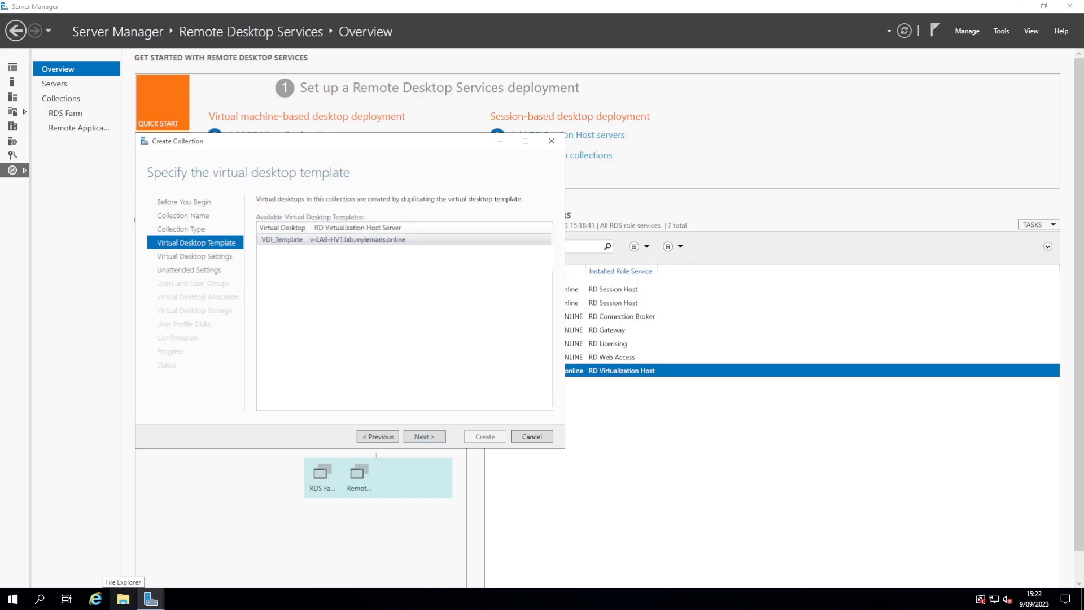
click(424, 435)
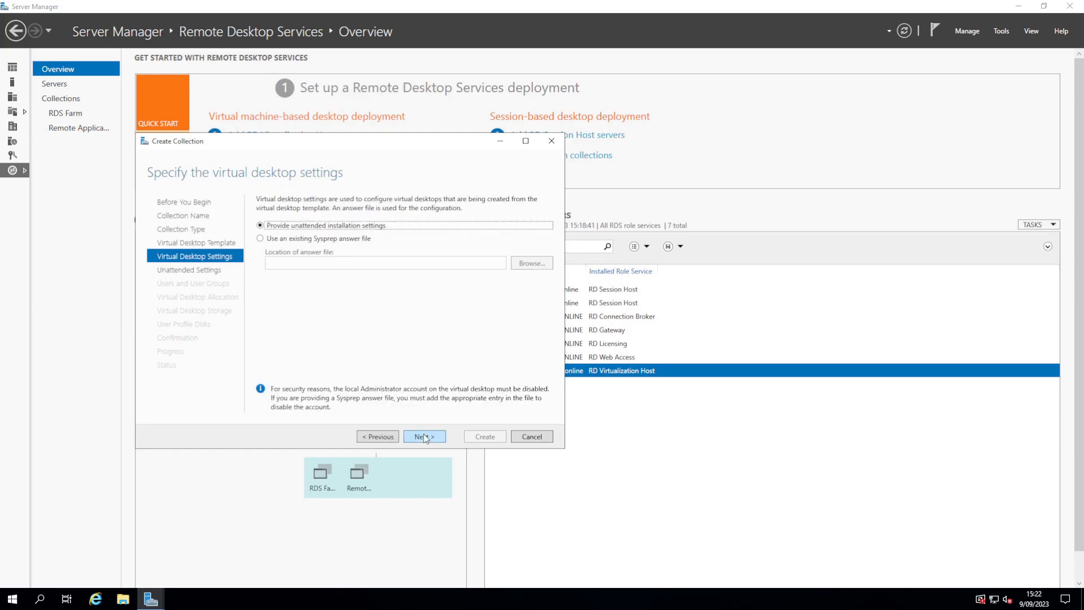
click(425, 437)
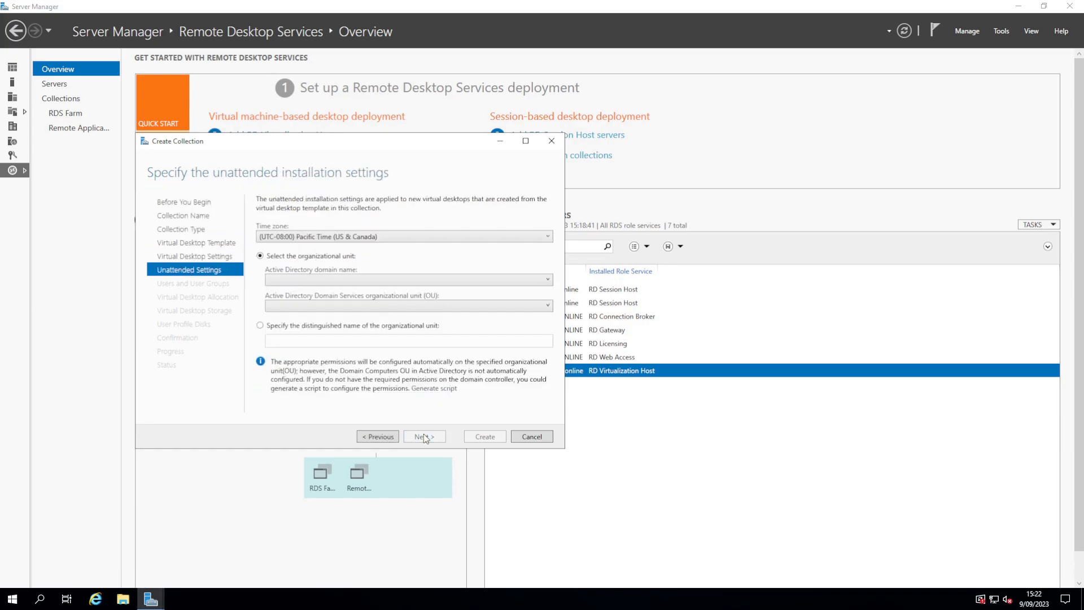
Step: Set the time zone to UTC+01:00 Brussels, choose the lab domain and the LAB organizational unit
click(325, 235)
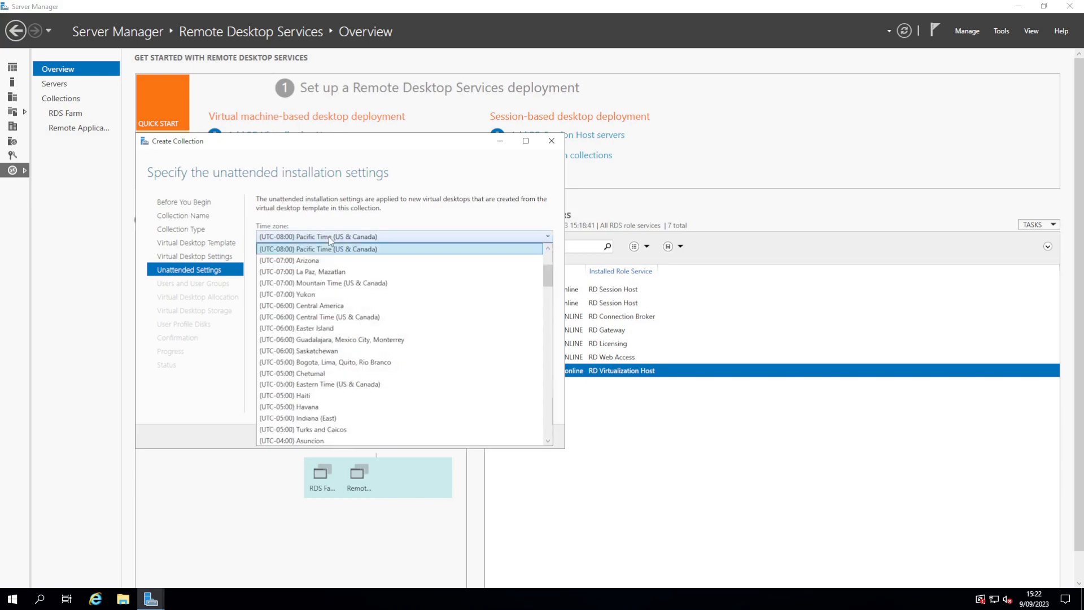
scroll(398, 339, down, 6)
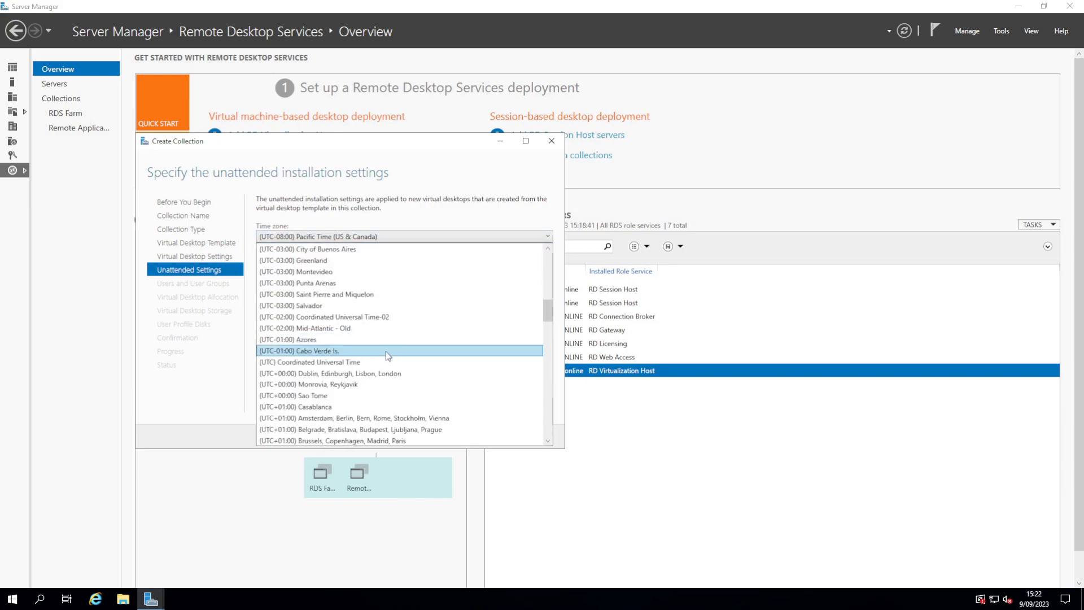
click(356, 406)
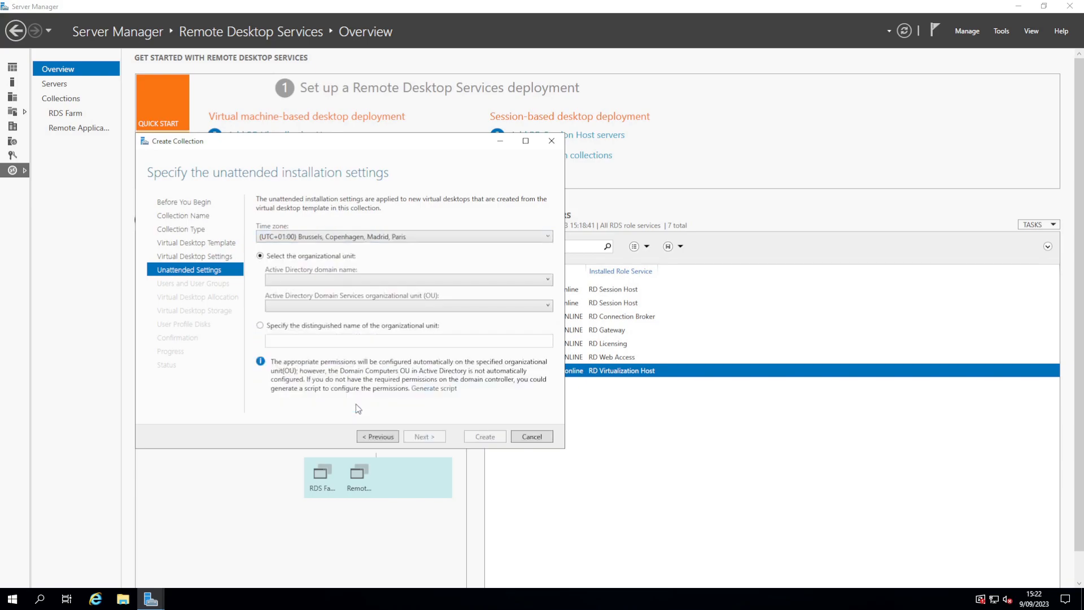
click(362, 280)
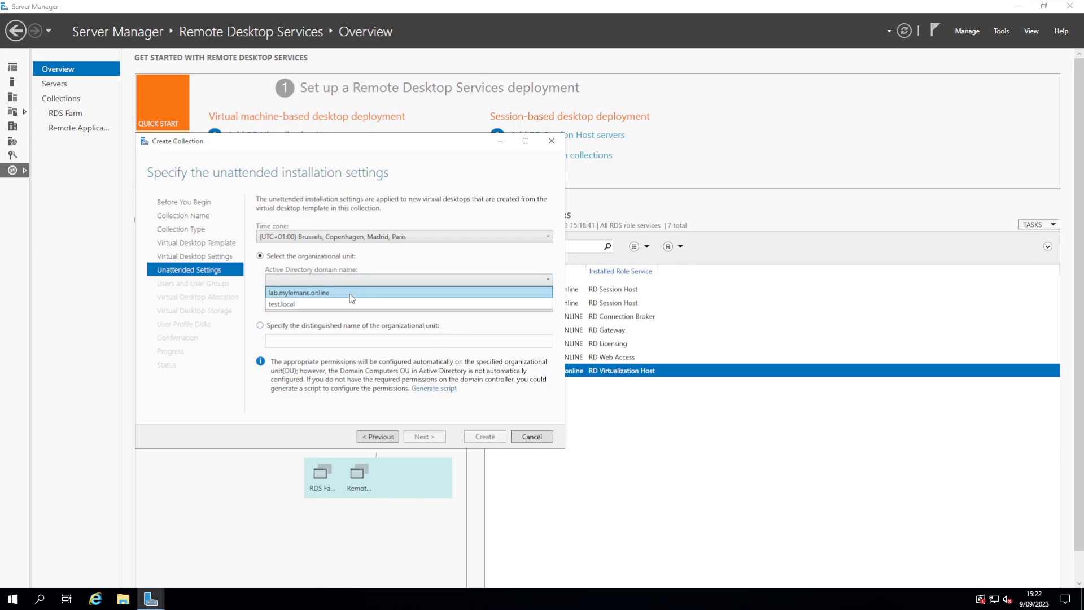
click(348, 294)
click(359, 309)
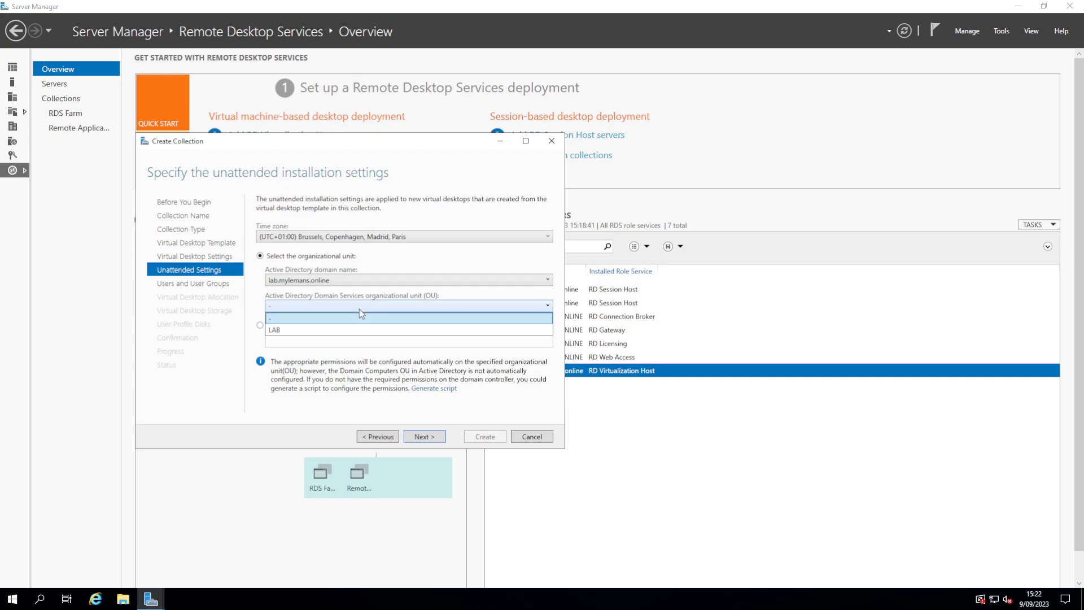
click(349, 330)
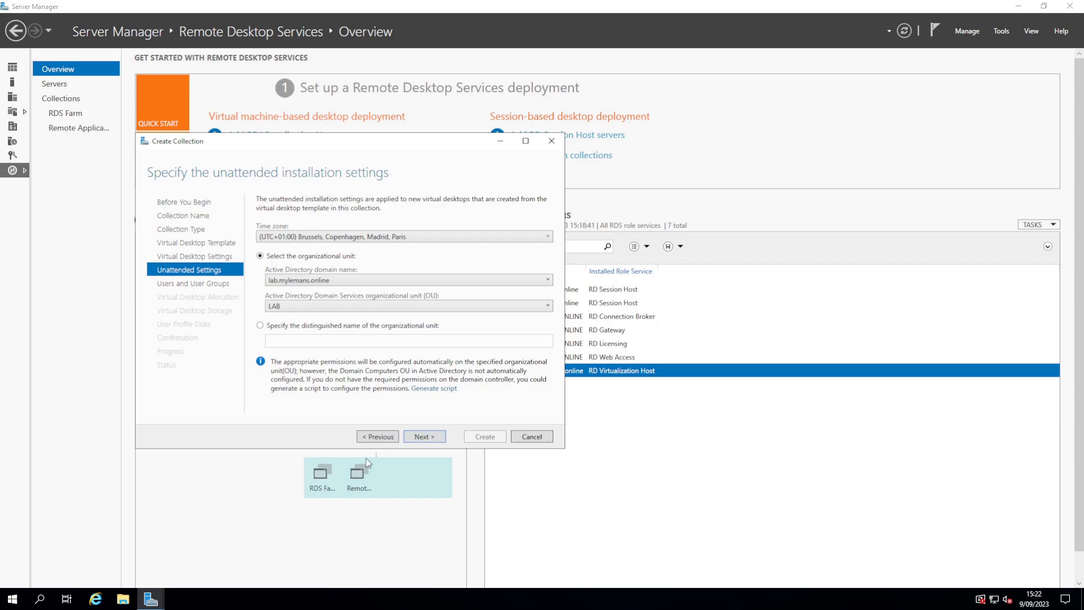
right_click(11, 599)
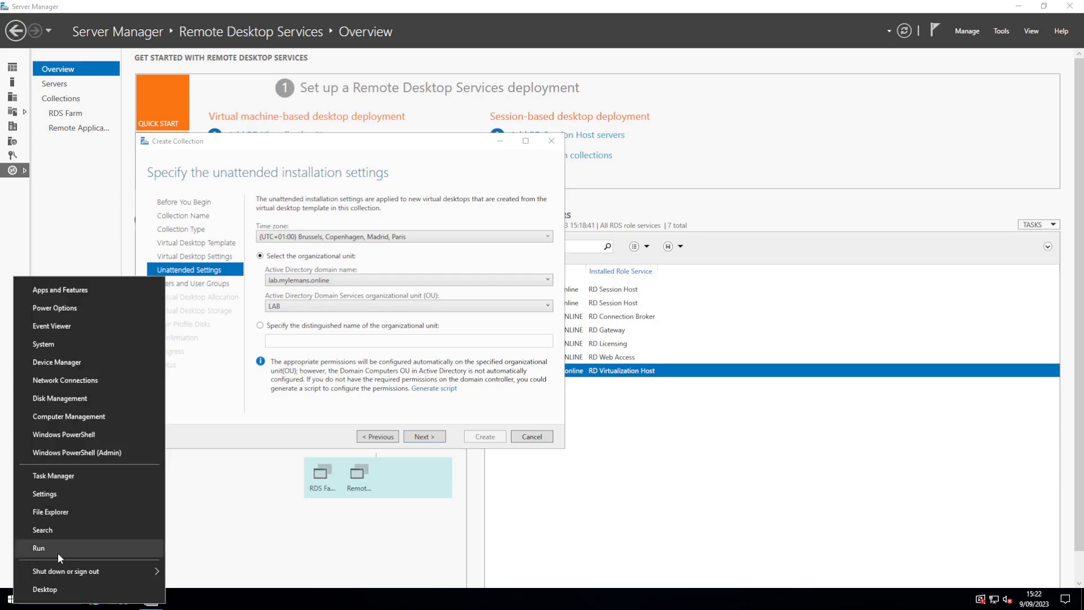
Step: Connect with mstsc to 10.48.30.1 using the administrator password and accept the certificate warning
click(60, 549)
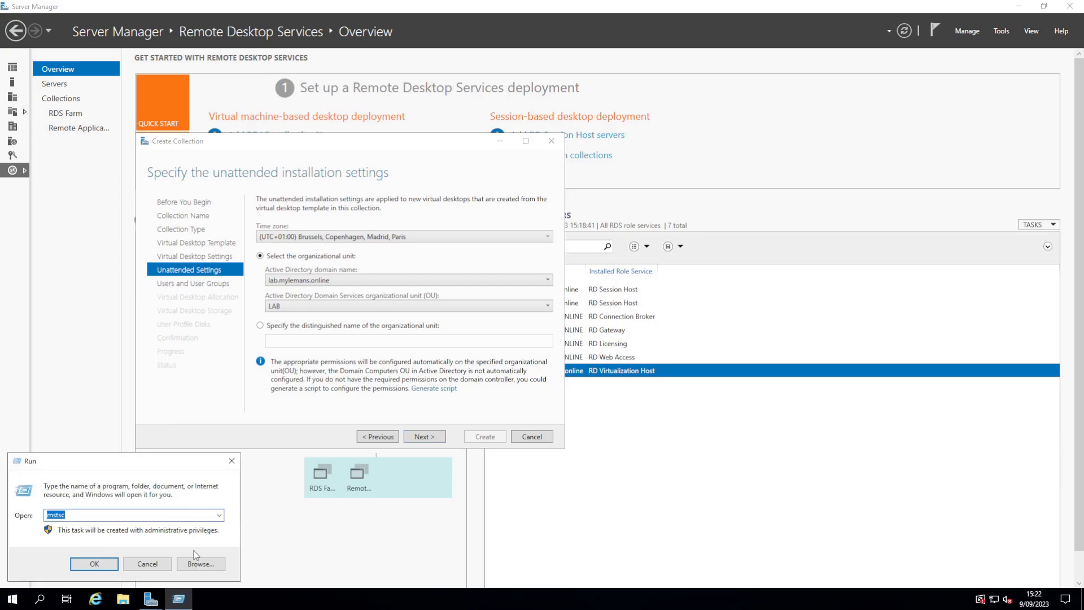
key(Return)
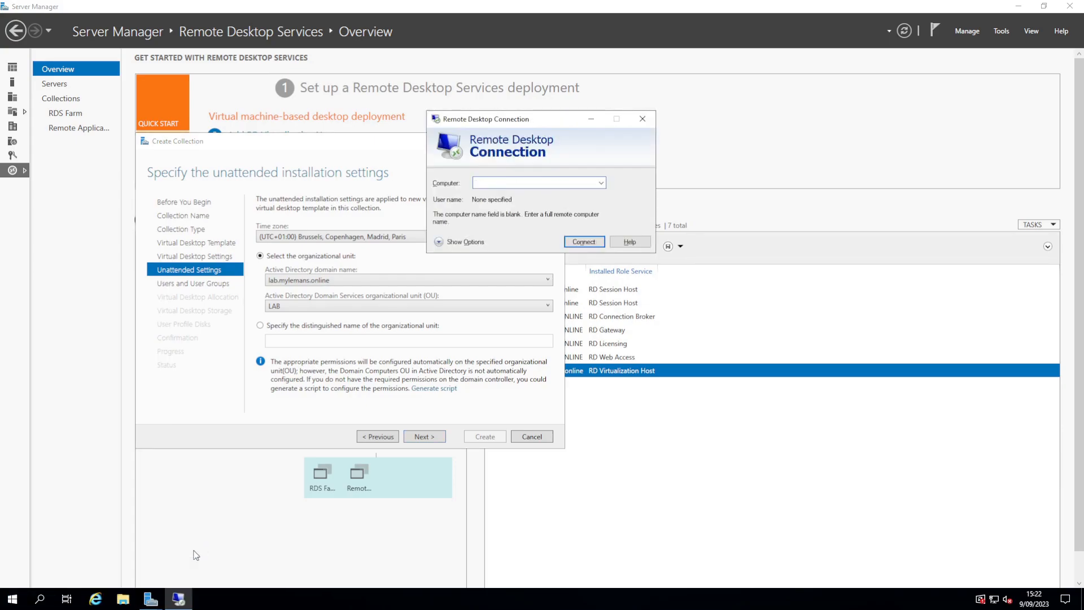
text(10.48.30.1)
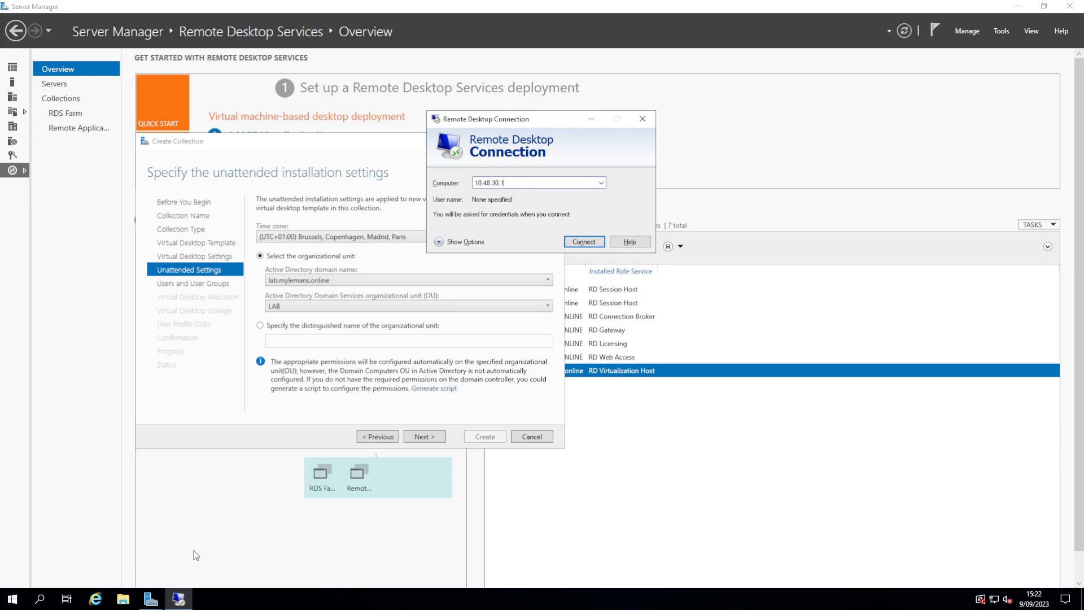
key(Return)
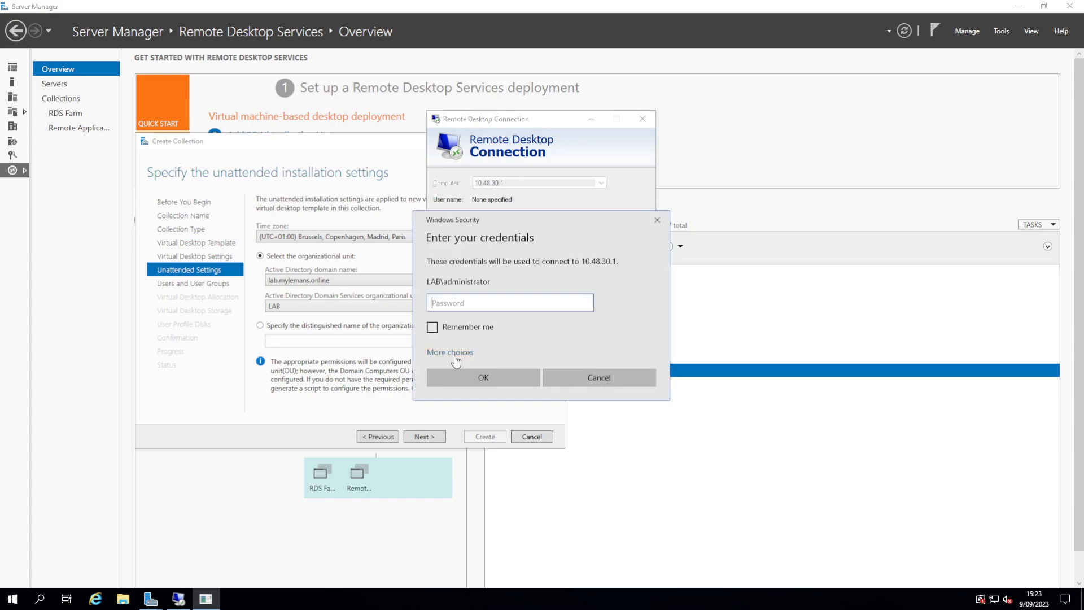
text(**********)
key(Return)
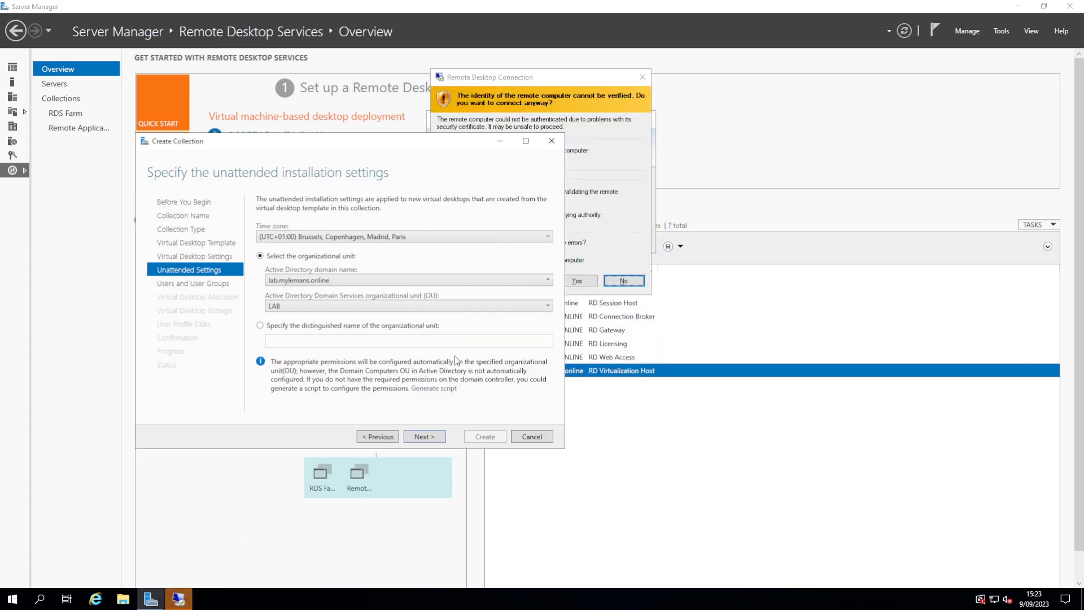
click(575, 279)
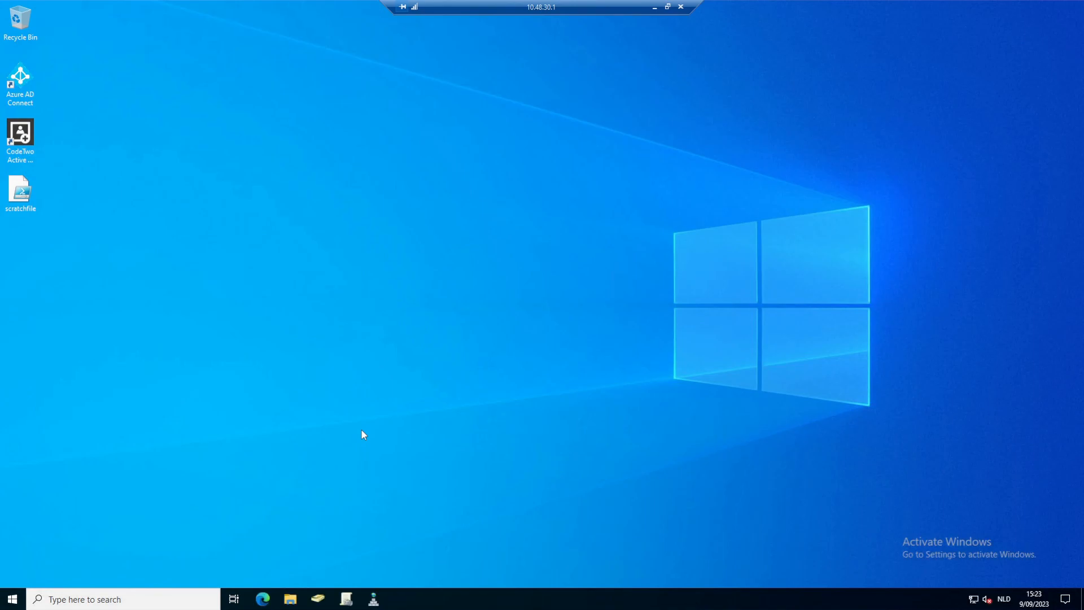
Step: In ADUC, add a new VDI_Pool organizational unit under LAB > Computers
click(321, 606)
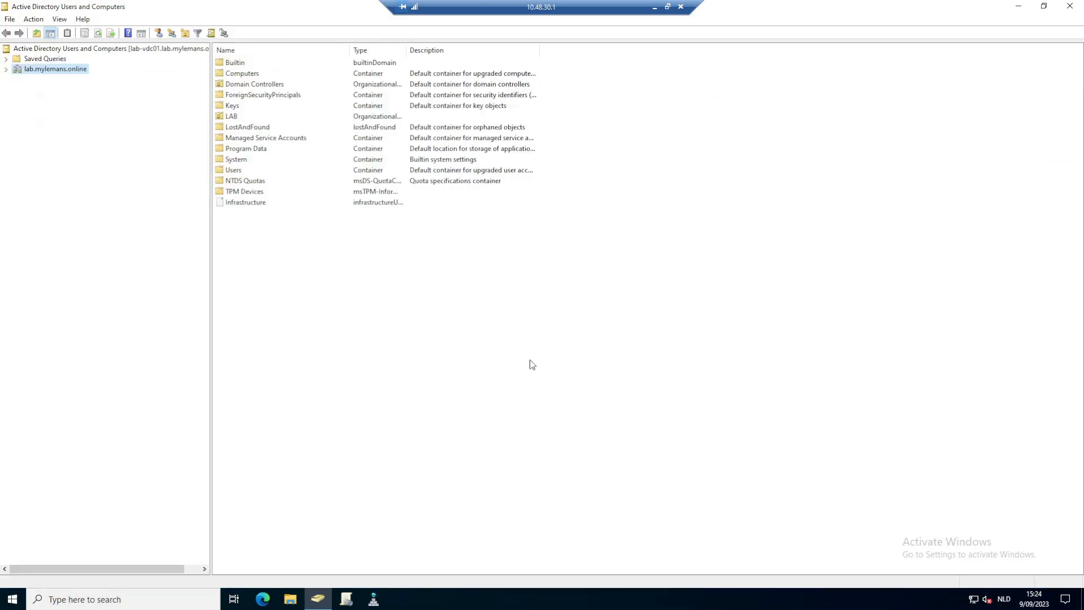
double_click(231, 117)
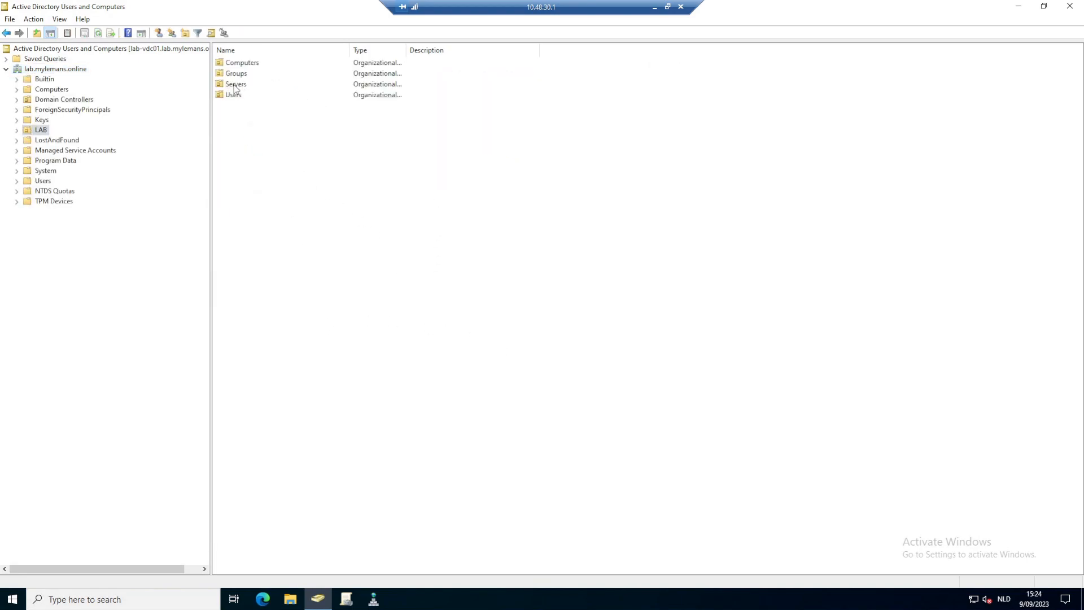
double_click(238, 64)
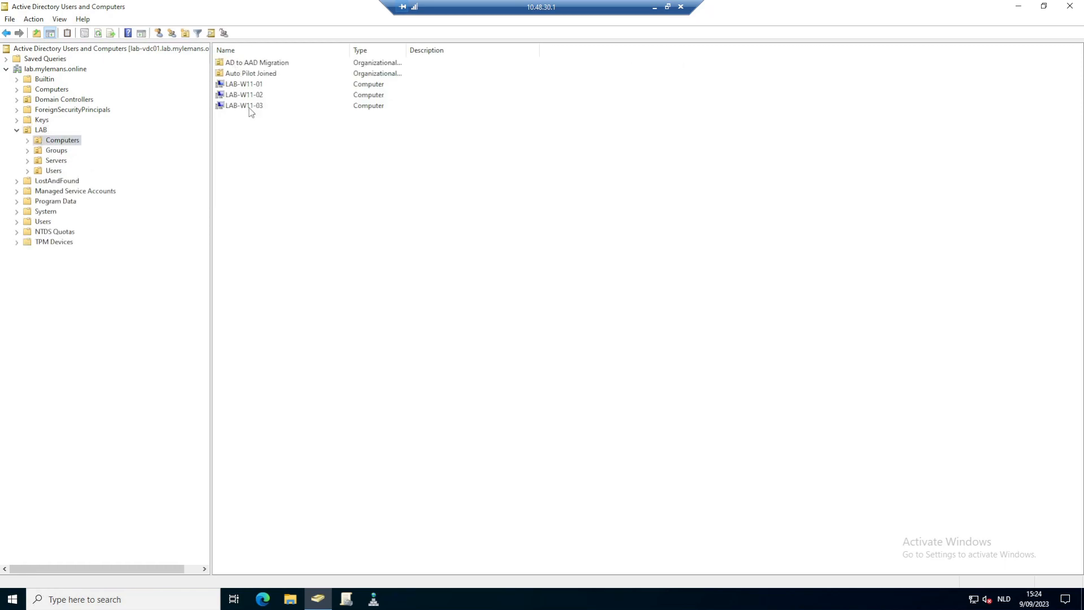
right_click(50, 140)
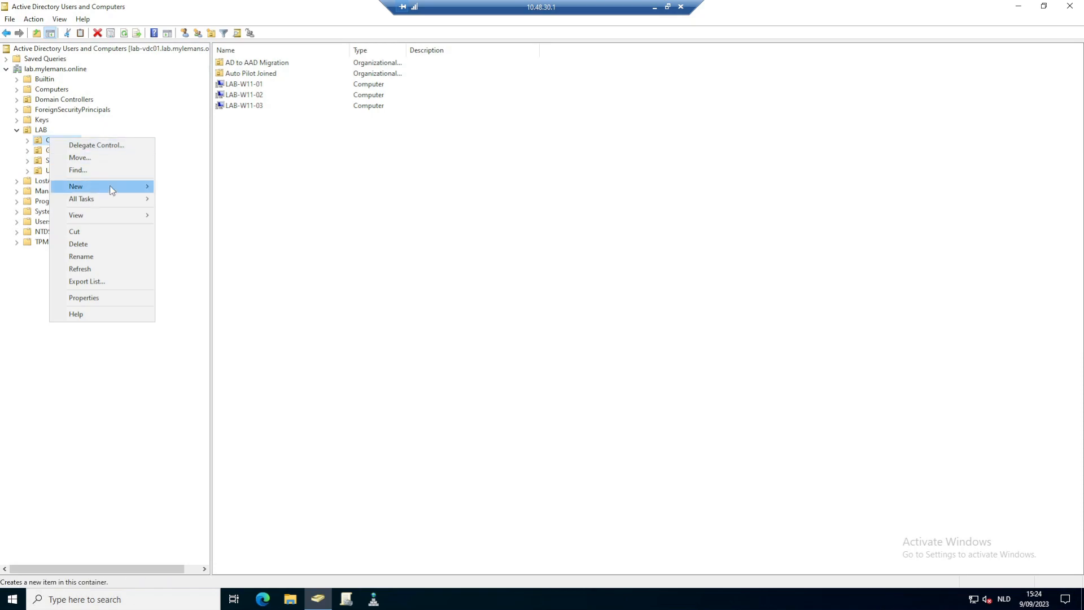
mouse_move(111, 189)
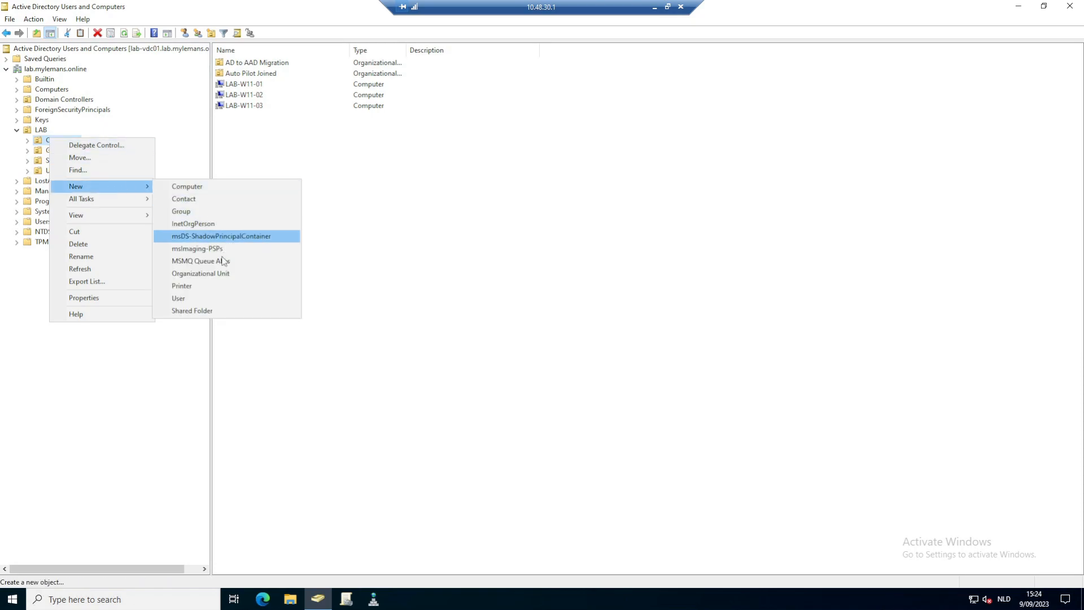
click(203, 274)
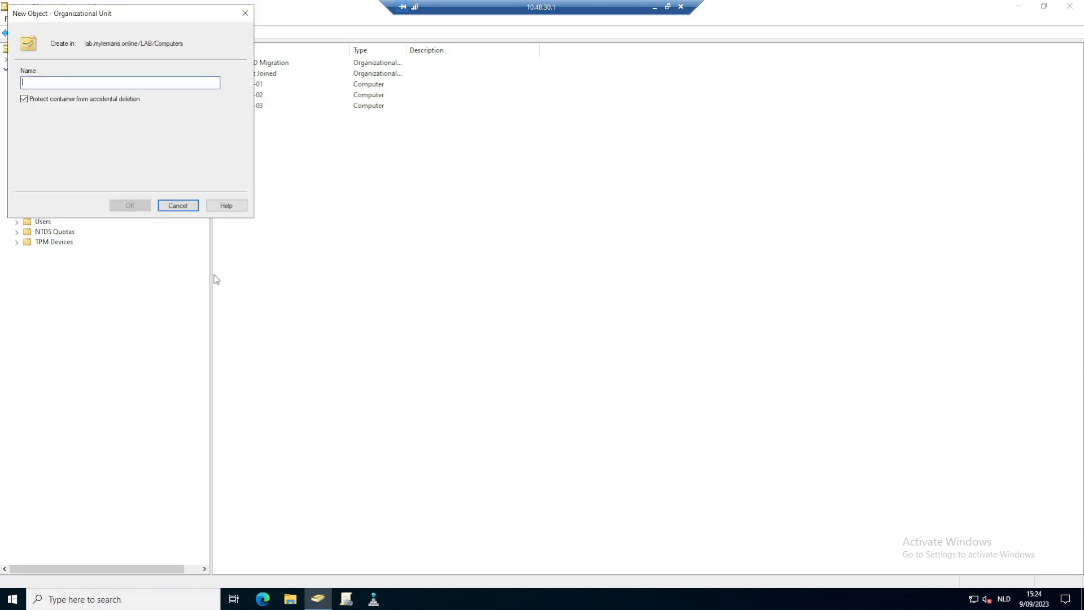
text(VDI_Pool)
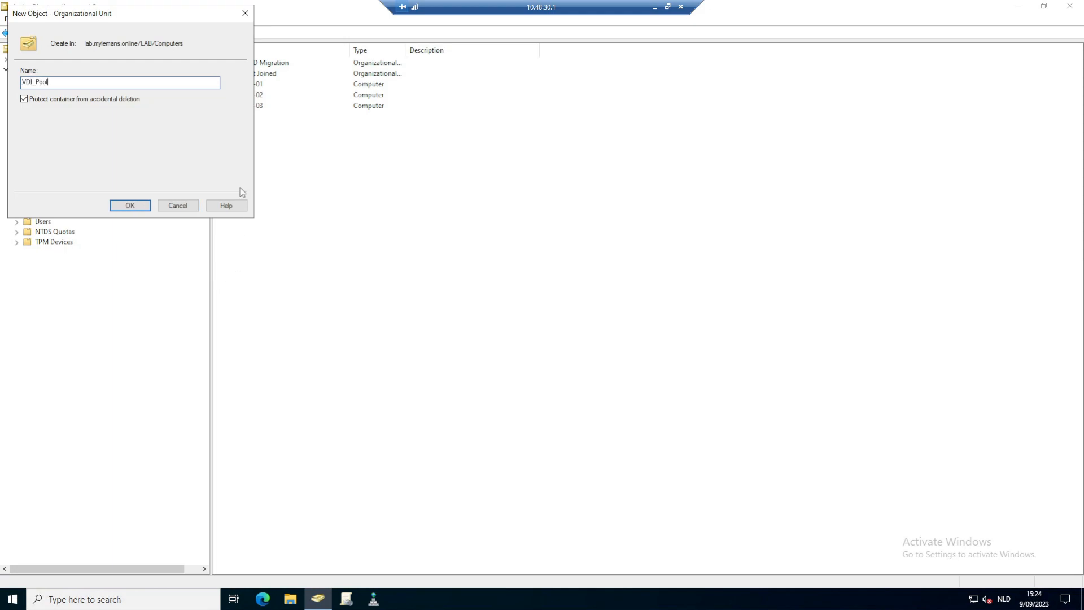
click(129, 206)
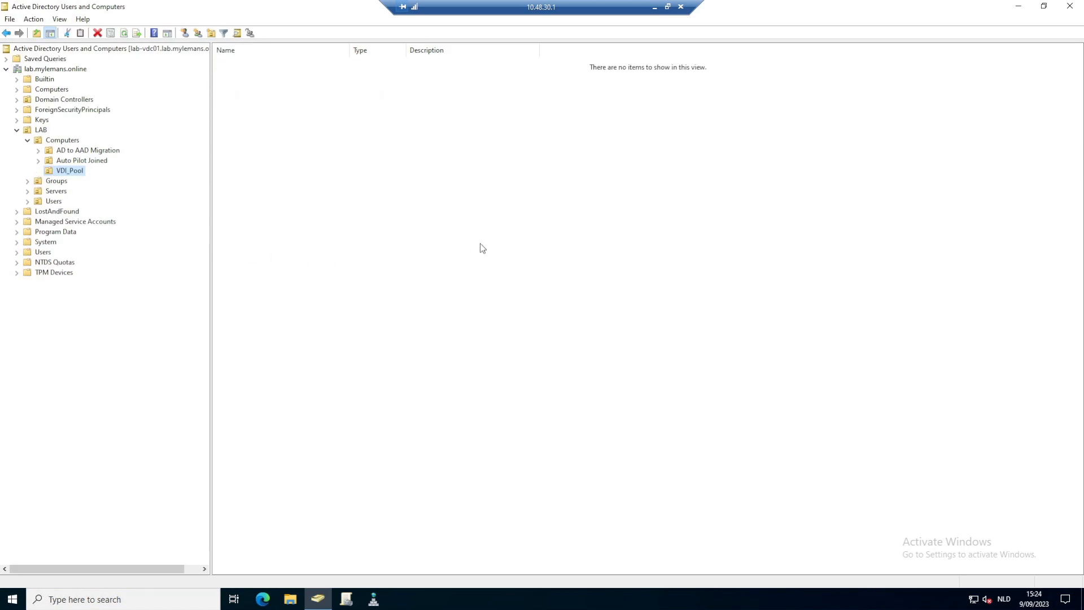
Step: In the wizard, choose to specify the organizational unit by distinguished name
click(655, 10)
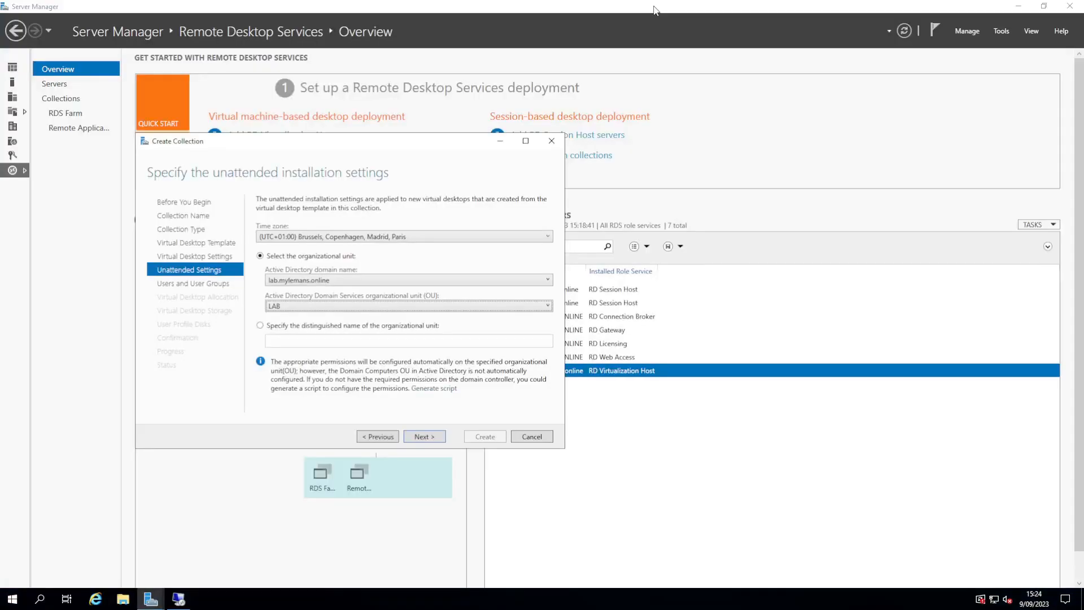
click(310, 327)
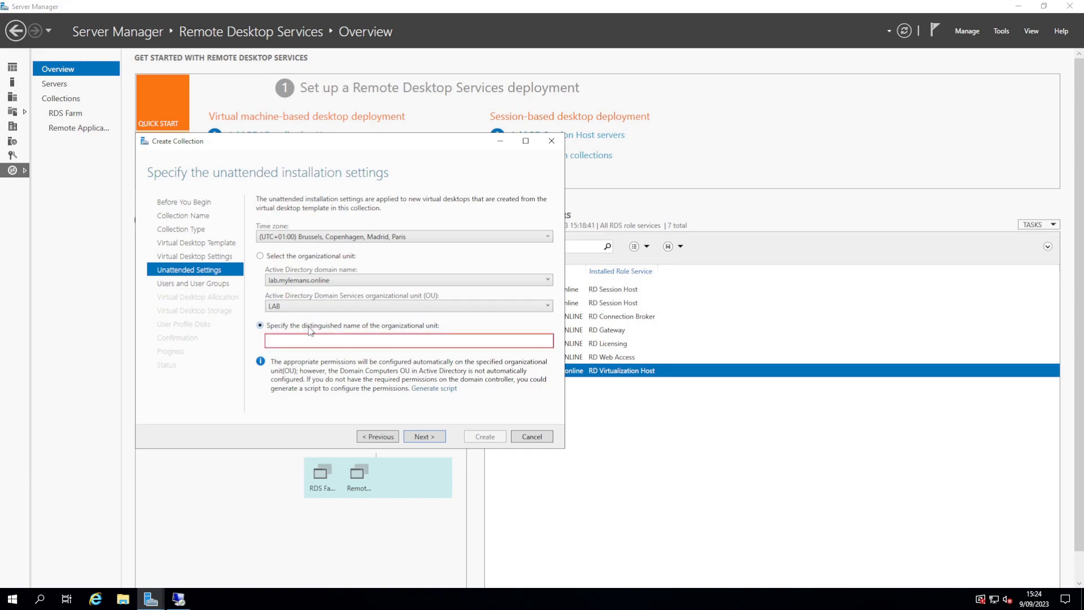
mouse_move(174, 604)
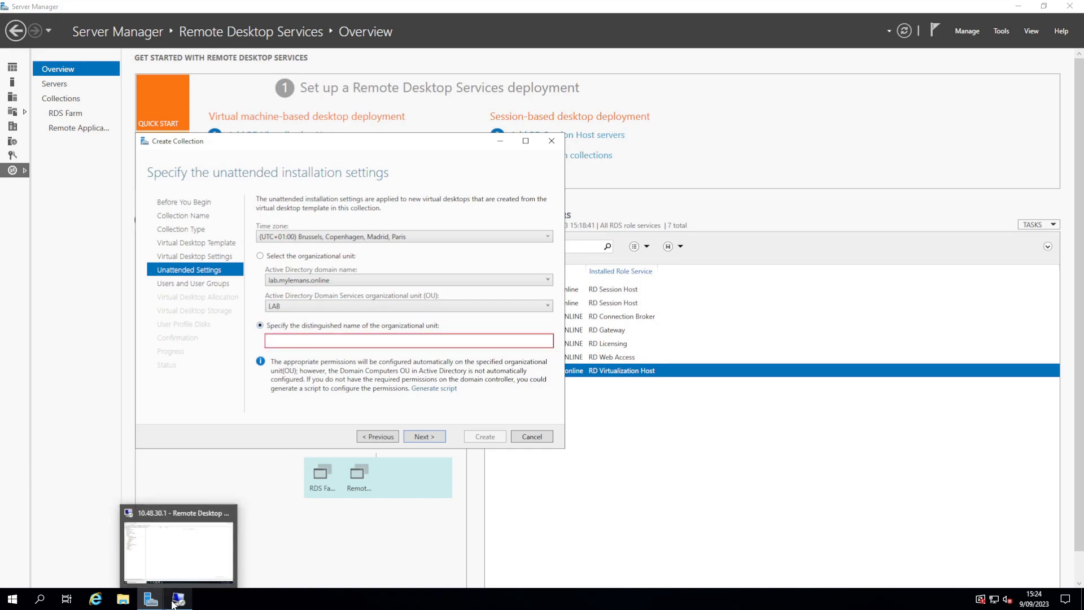
click(161, 554)
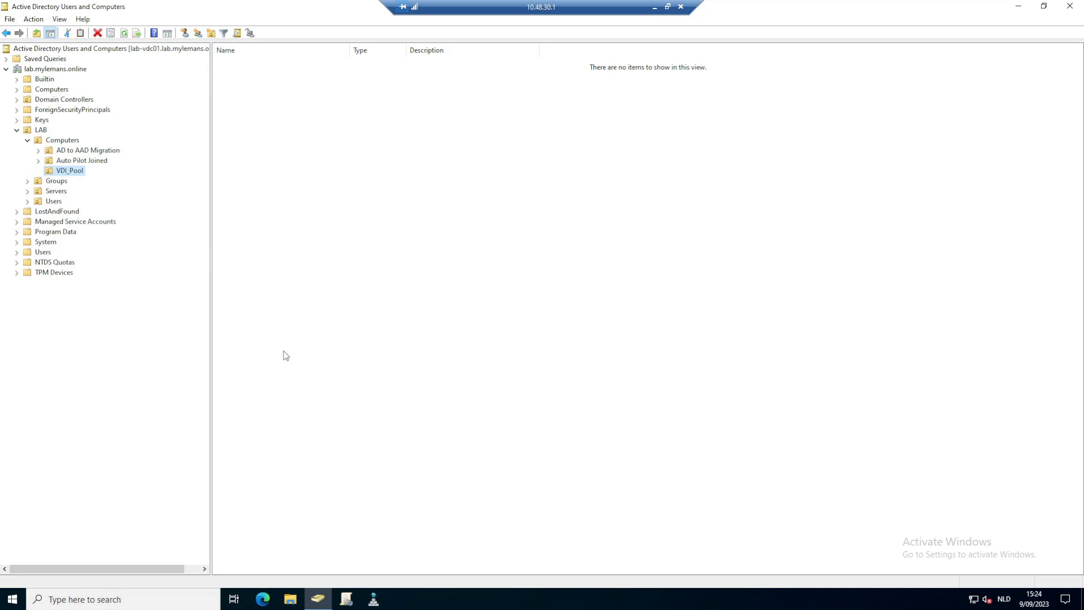
Step: Copy VDI_Pool's distinguishedName from its Attribute Editor and close the dialogs
right_click(71, 178)
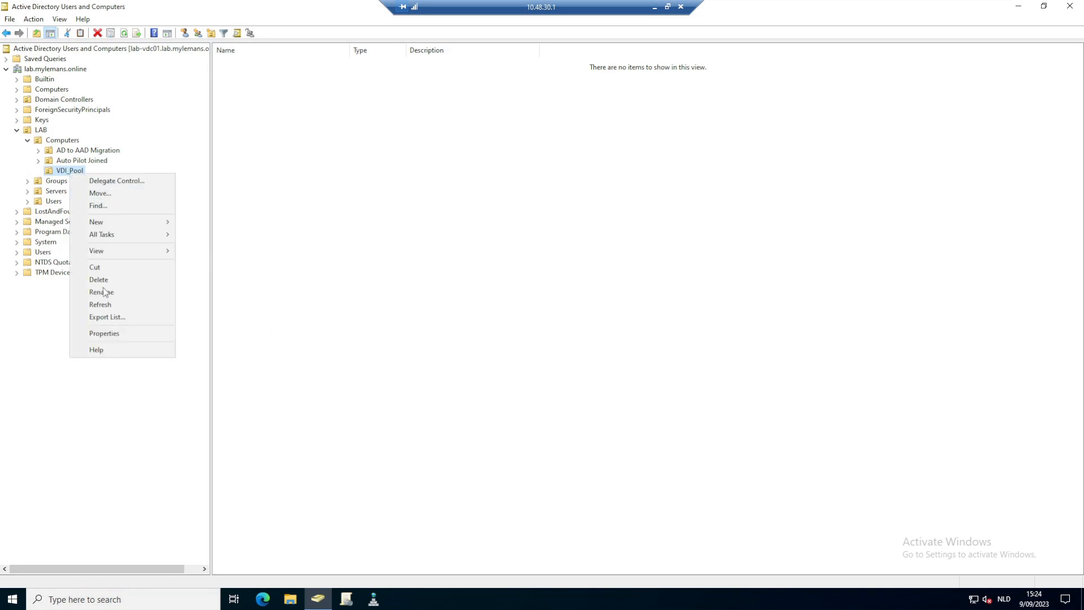
click(110, 336)
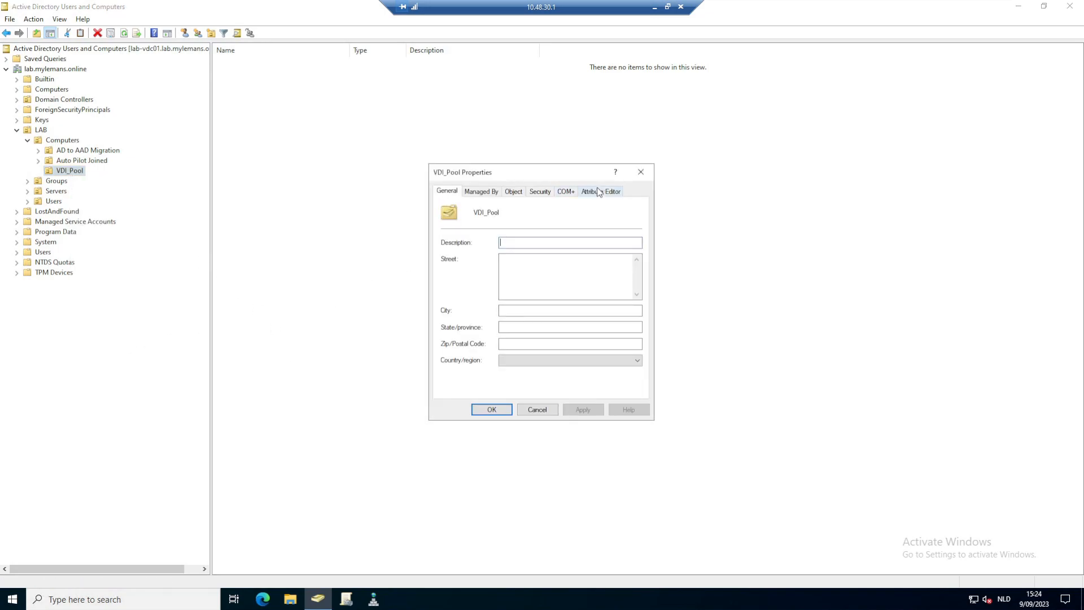
click(605, 190)
click(562, 359)
click(462, 385)
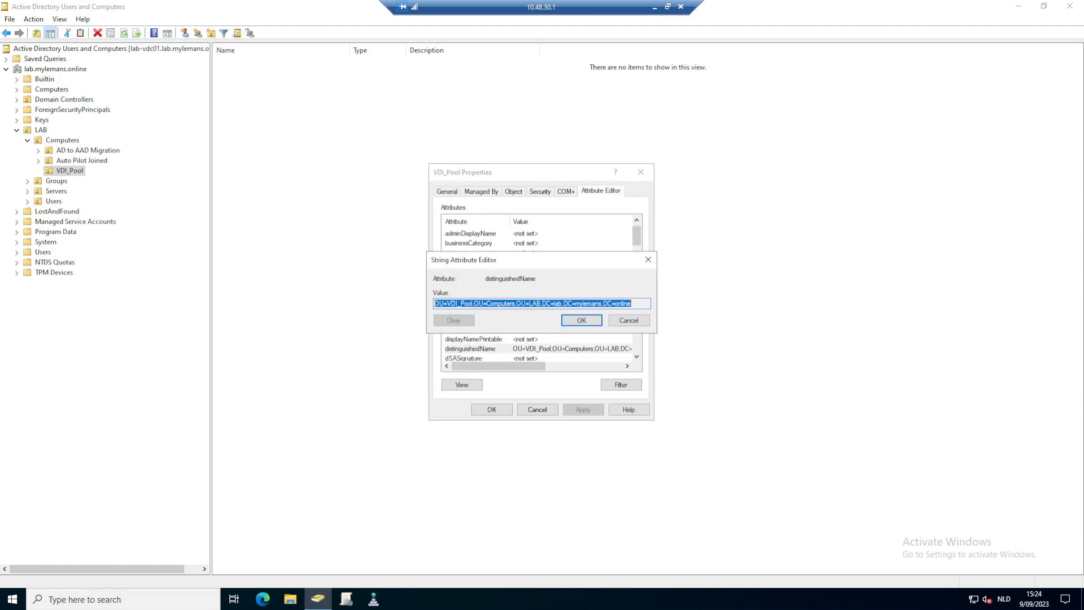
right_click(538, 309)
click(558, 340)
click(581, 320)
click(491, 410)
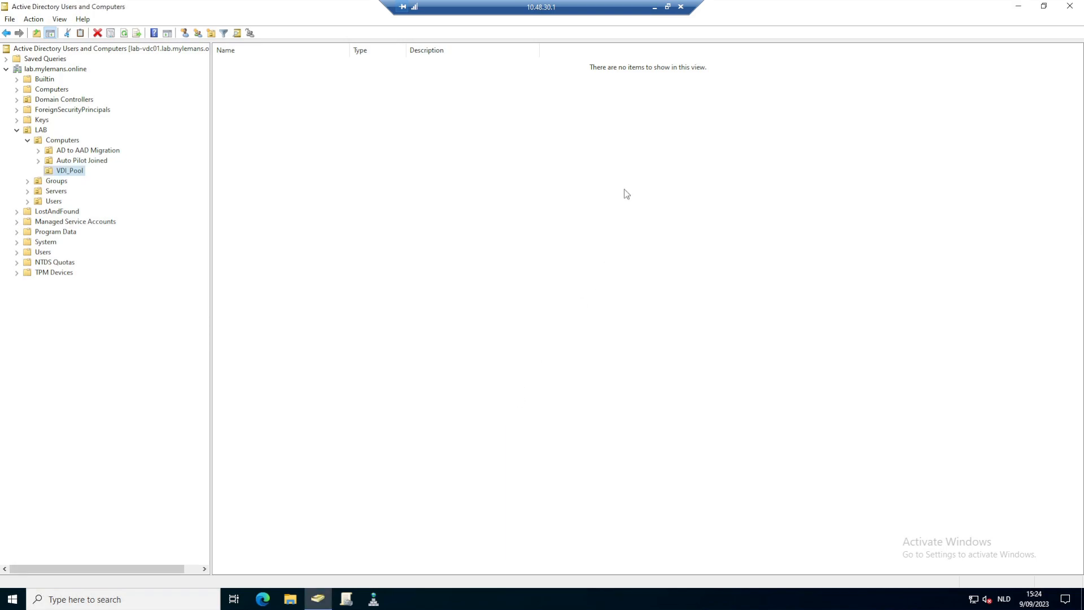
click(654, 7)
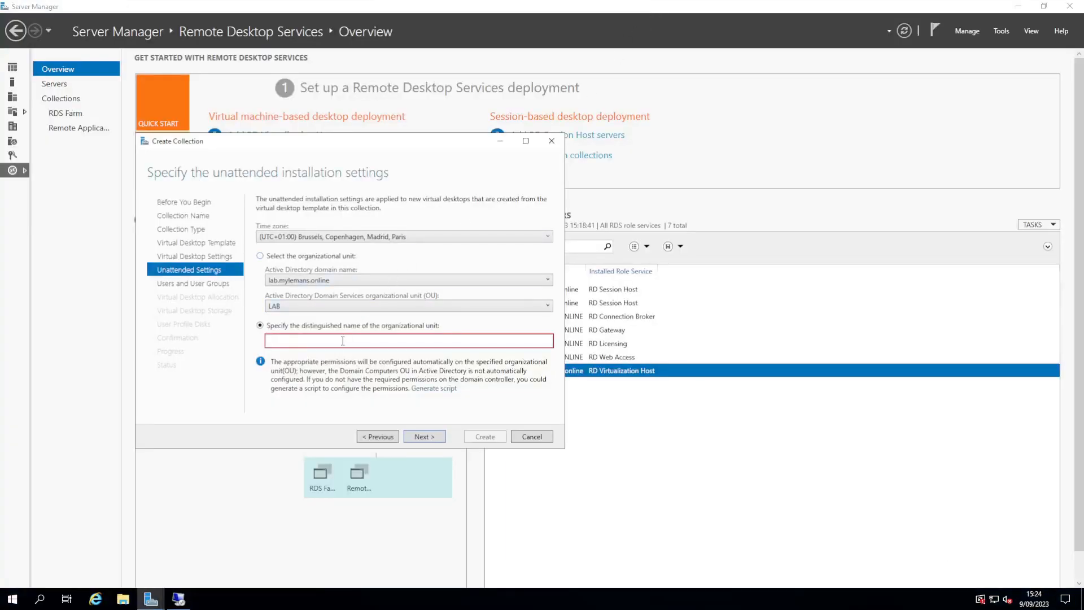
Step: Paste the VDI_Pool distinguished name and continue to the desktop count and naming page
key(ctrl+v)
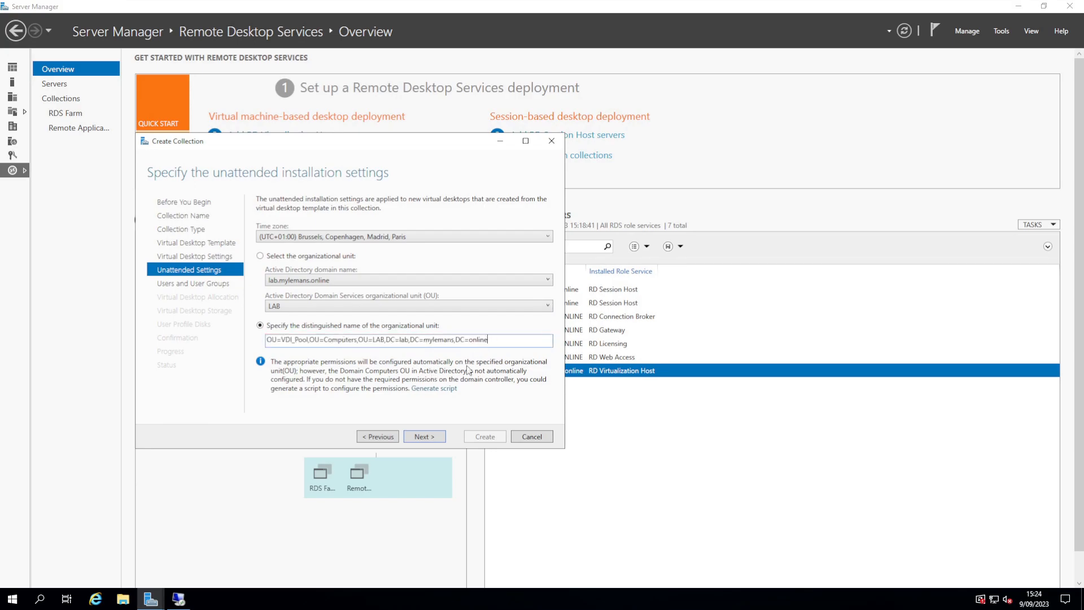
click(423, 436)
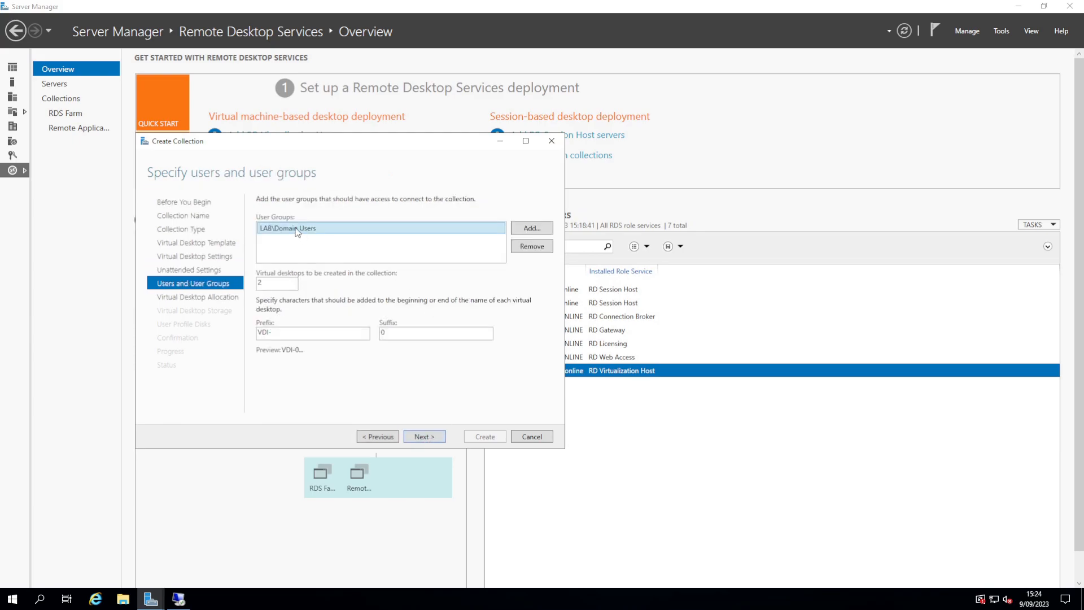
double_click(263, 283)
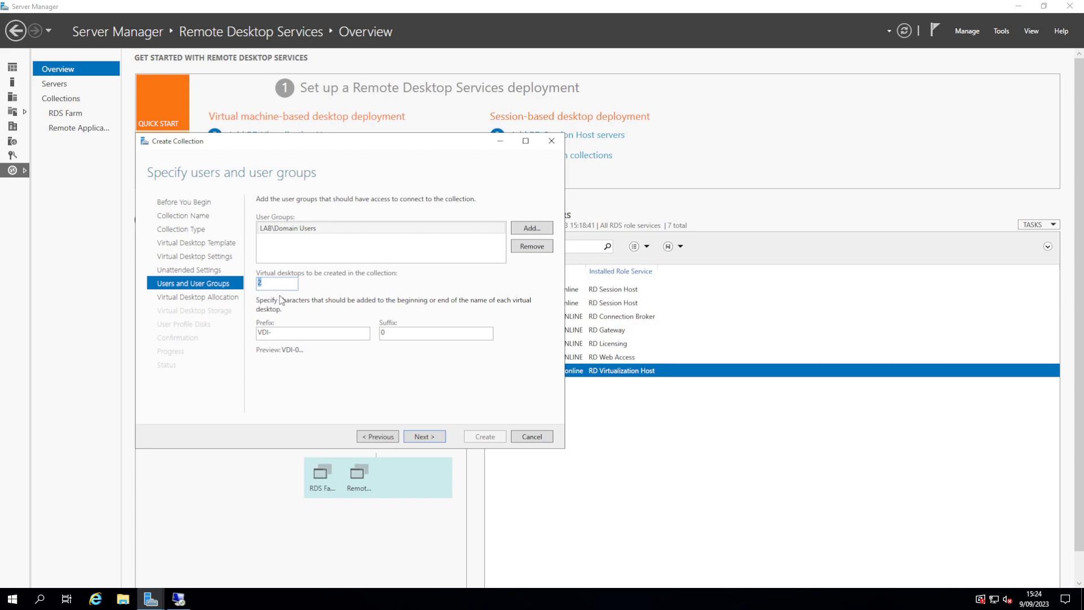
text(4)
Step: Set 2 desktops with name prefix VDI-W11- and suffix 1
double_click(296, 333)
click(297, 333)
text(W11)
key(Tab)
text(1)
key(BackSpace)
text(1)
key(shift+Tab)
click(344, 334)
text(-)
key(shift+Tab)
text(2)
Step: Keep 2 new desktops allocated on v-LAB-HV1 and advance to the storage page
click(432, 437)
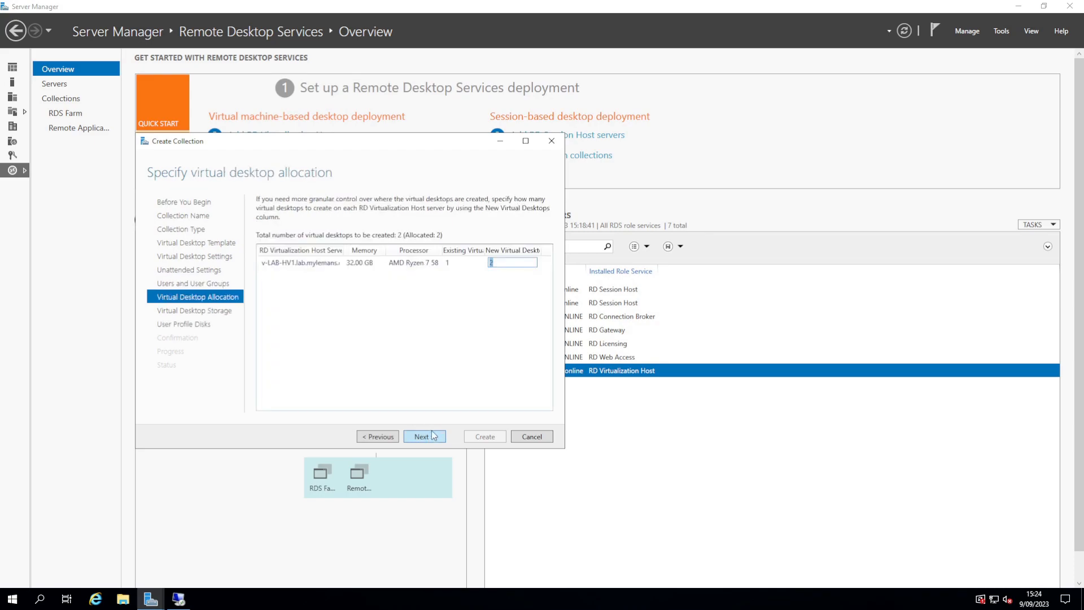
click(505, 263)
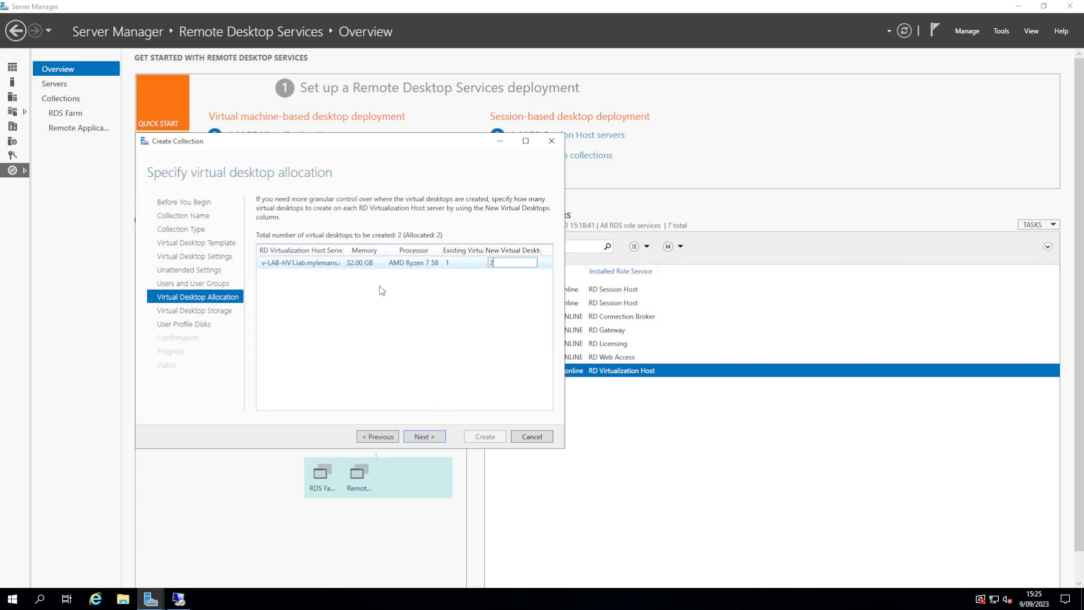
click(433, 439)
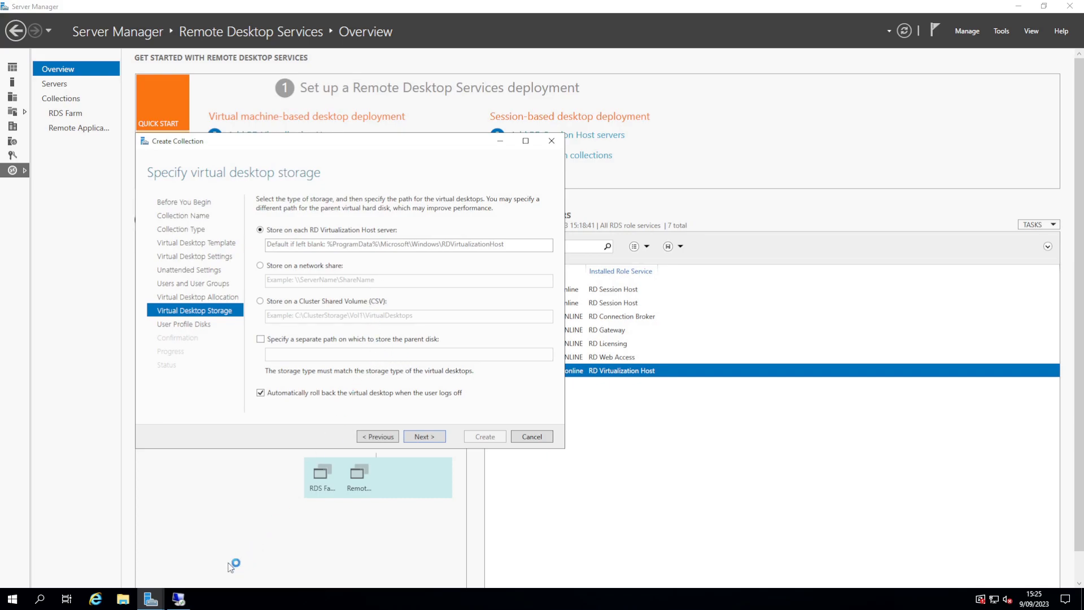
mouse_move(183, 603)
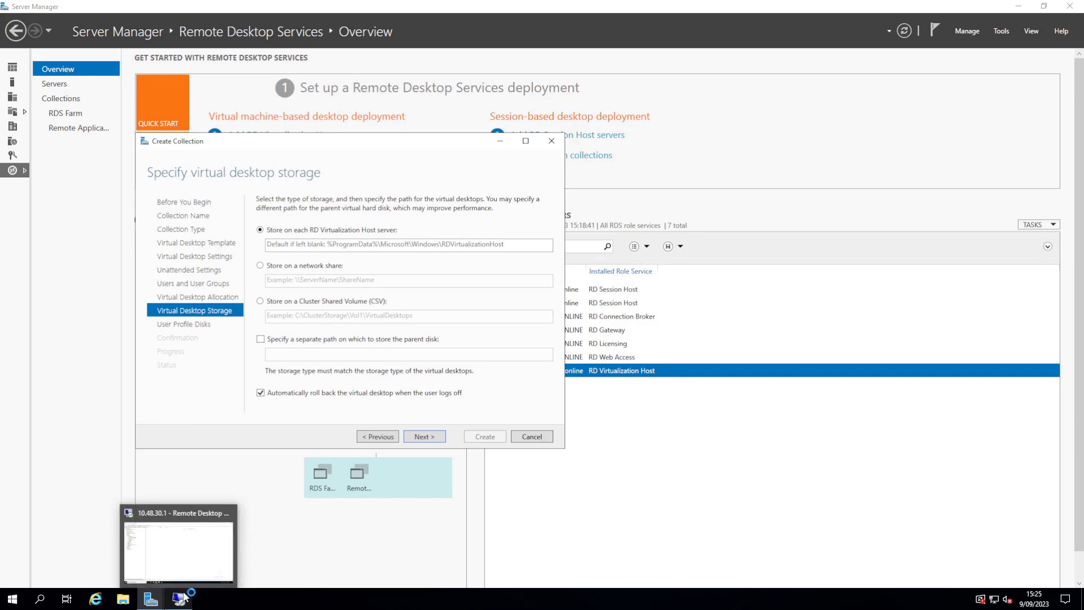
click(186, 556)
click(654, 12)
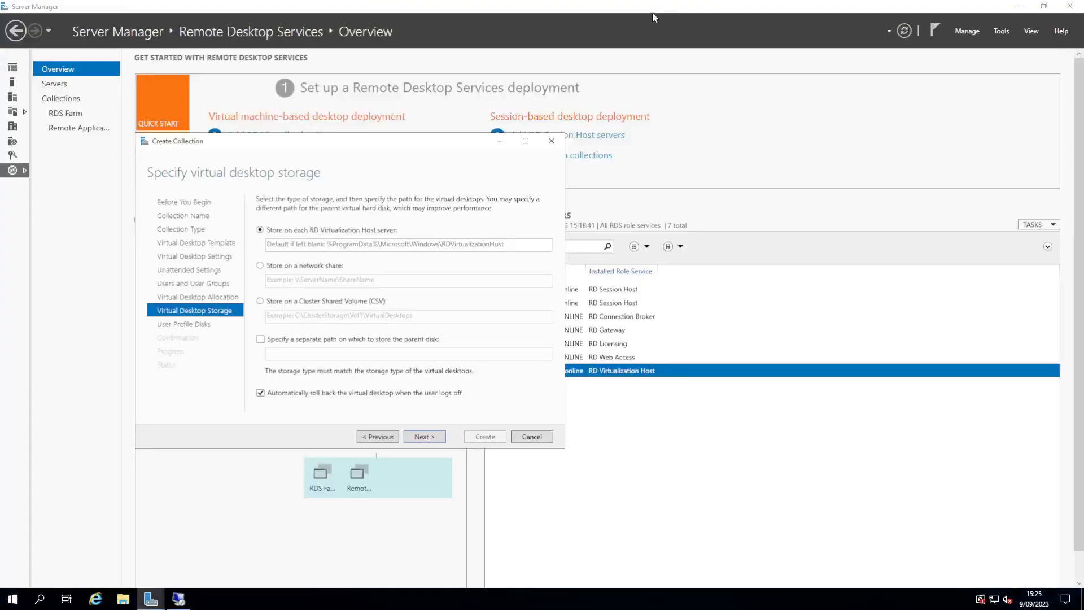
Step: Browse File Explorer to D:\Hyper-V\Virtual Hard Disks and select its path for copying
click(123, 598)
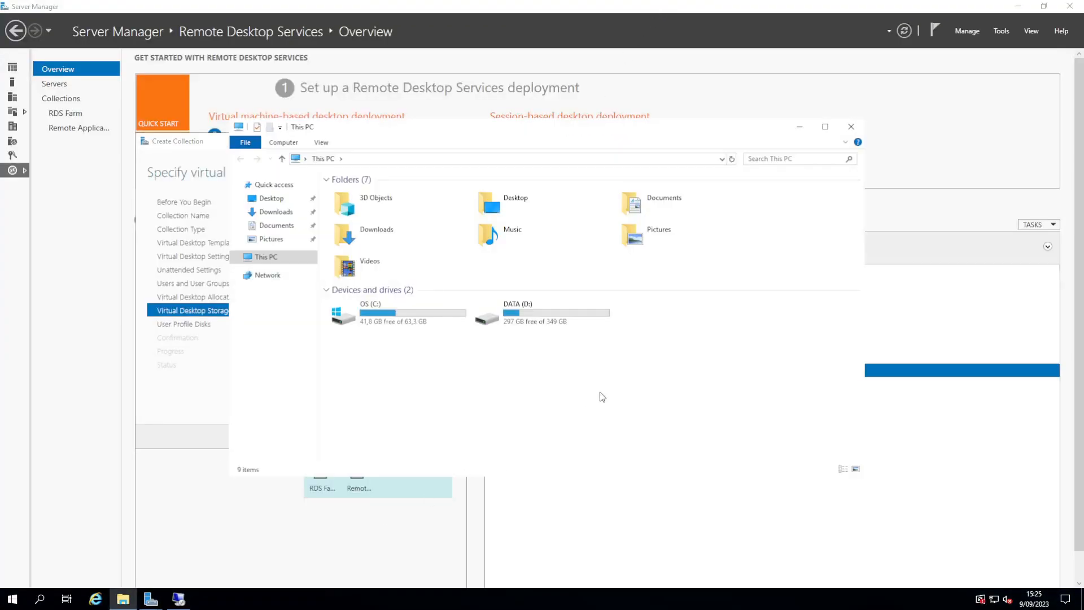
double_click(513, 309)
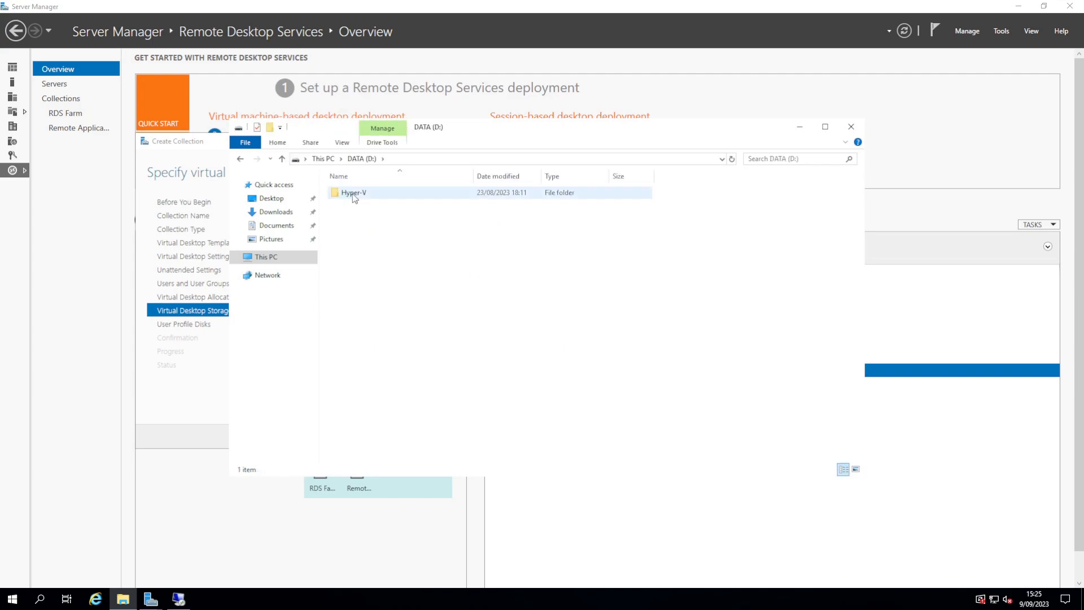
click(354, 193)
click(352, 194)
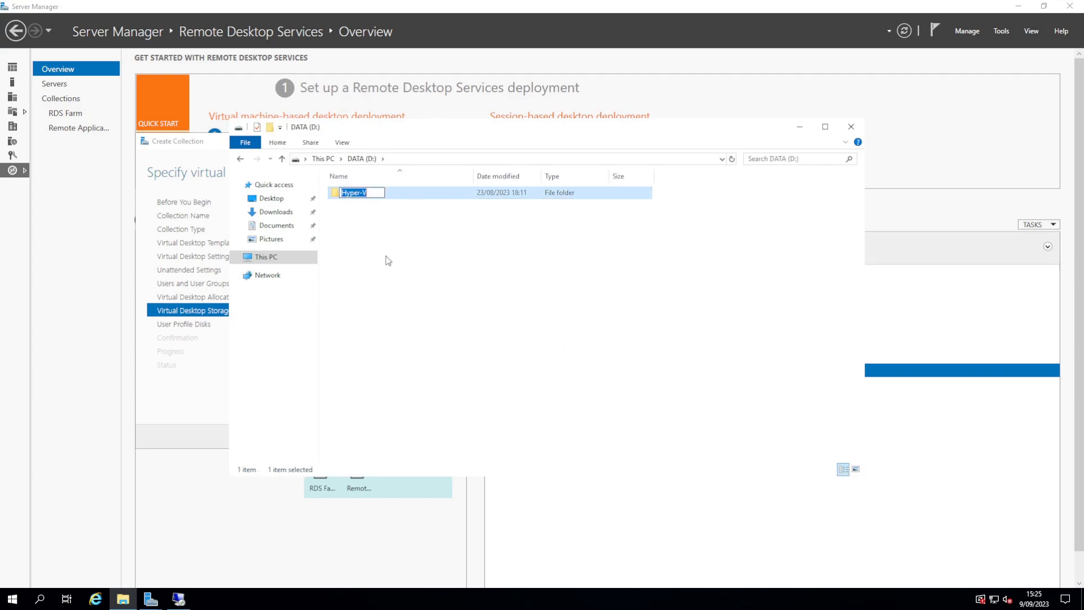
click(385, 254)
double_click(353, 195)
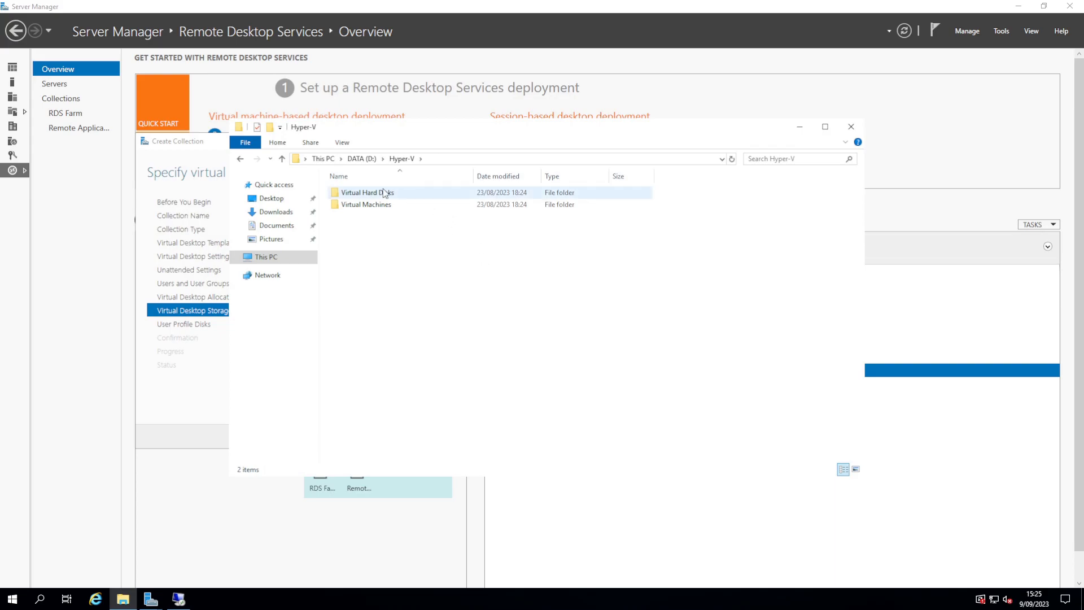
double_click(372, 192)
click(520, 159)
key(ctrl+c)
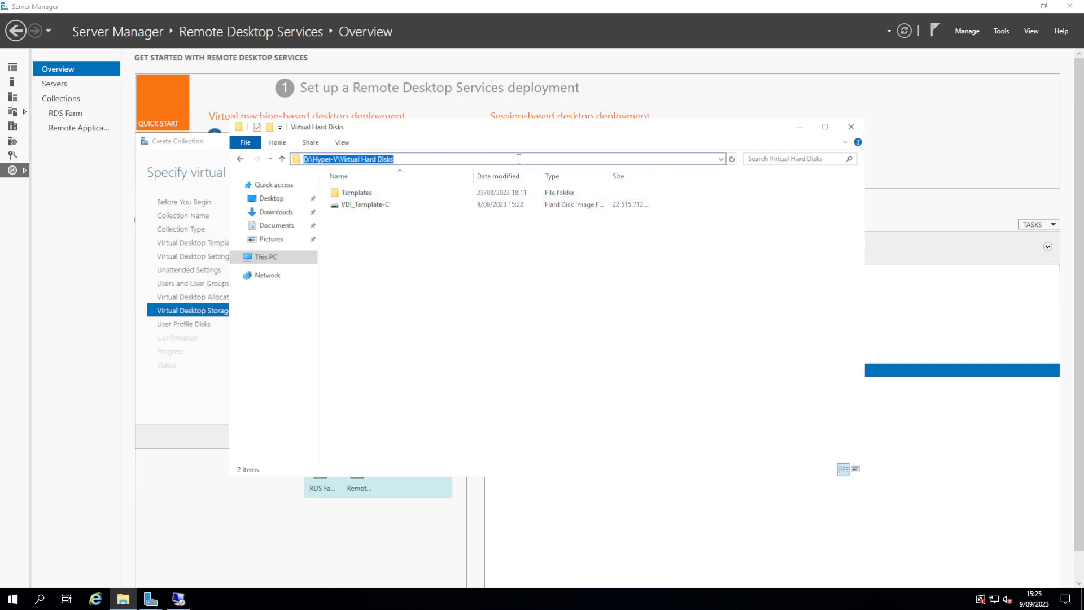
Step: Use D:\Hyper-V\Virtual Hard Disks as desktop storage, parent disk kept together, user profile disks disabled
click(799, 127)
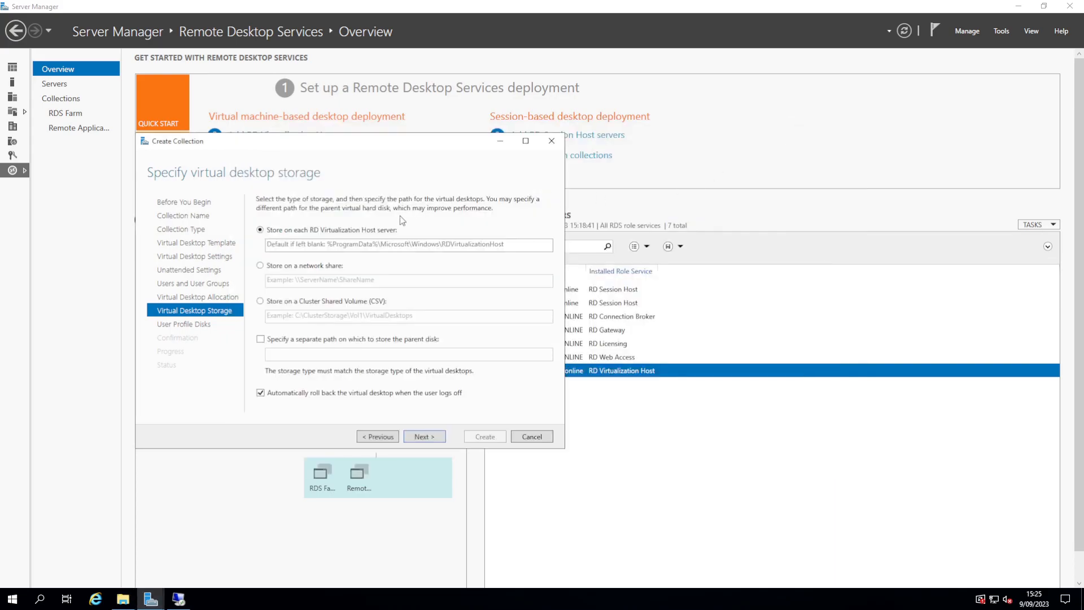
click(345, 245)
key(ctrl+v)
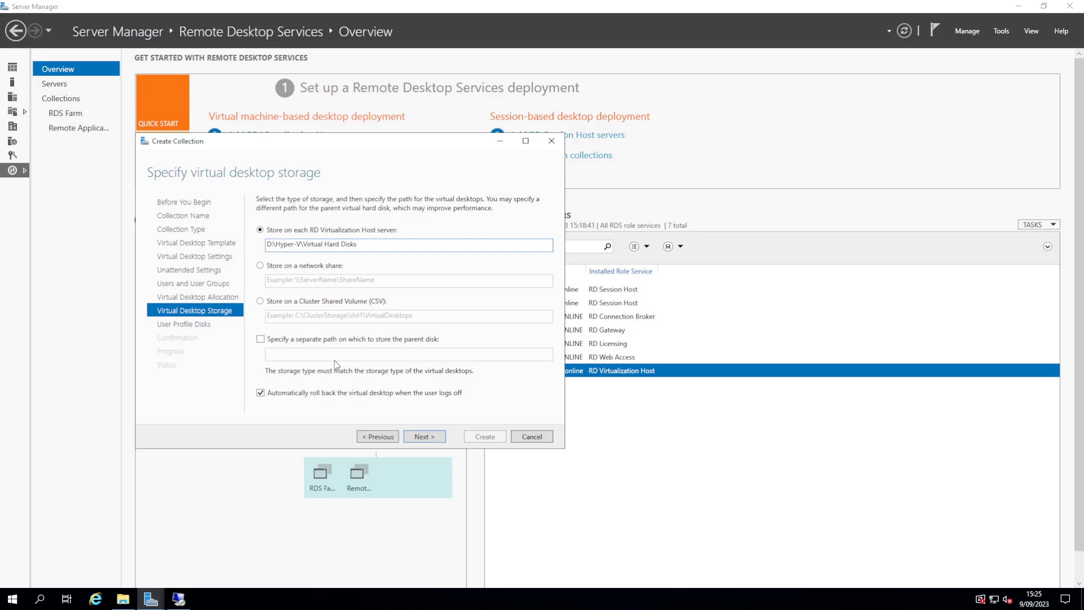
click(301, 341)
click(300, 342)
click(427, 434)
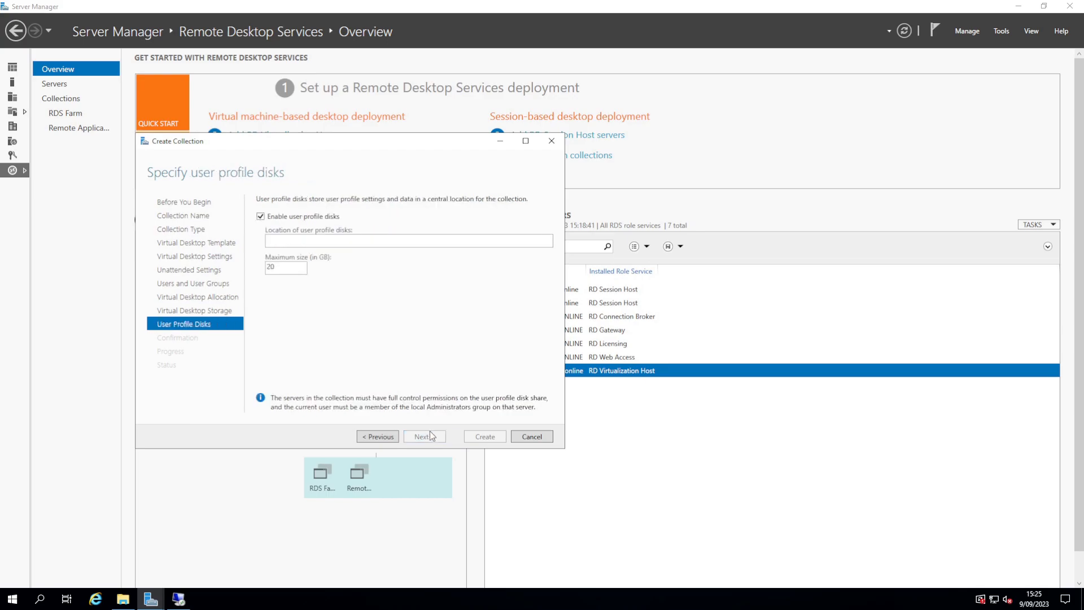
click(297, 219)
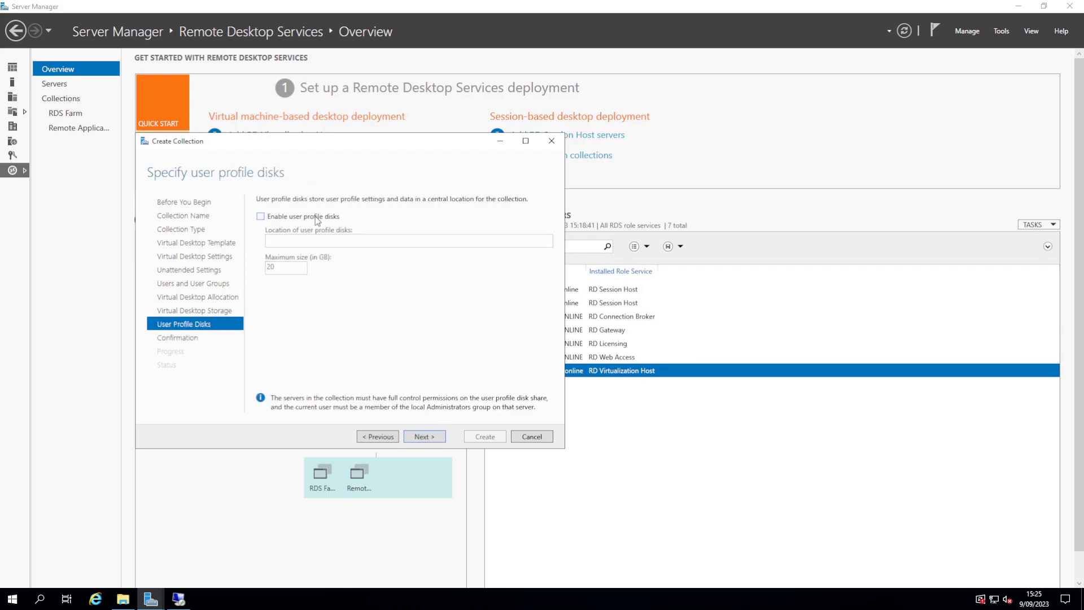
click(418, 434)
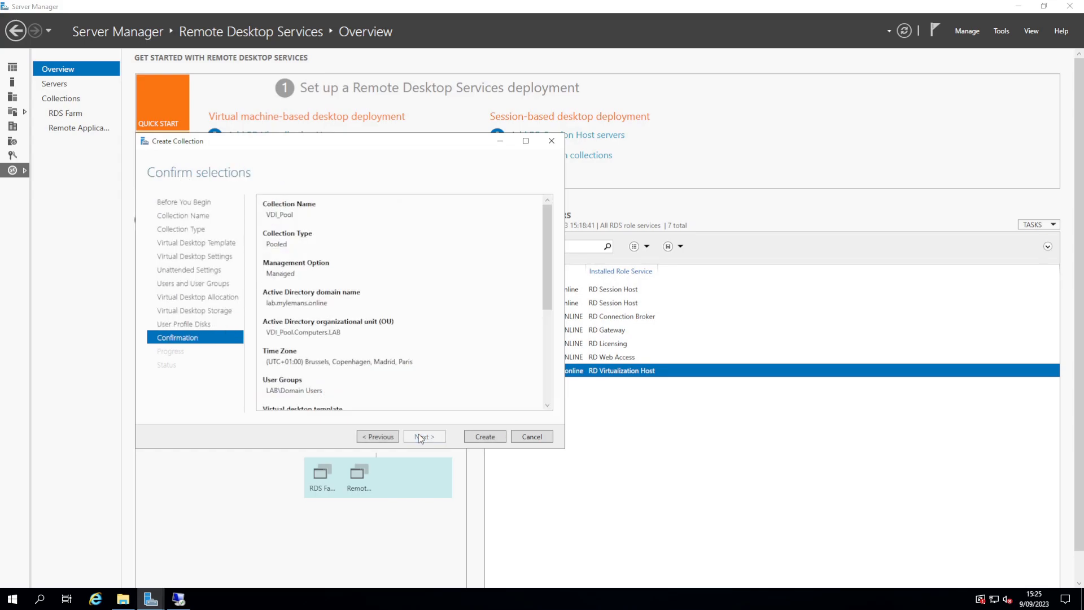
Step: Create the collection, close the progress page, and view Collections showing VDI_Pool as Creating
click(492, 438)
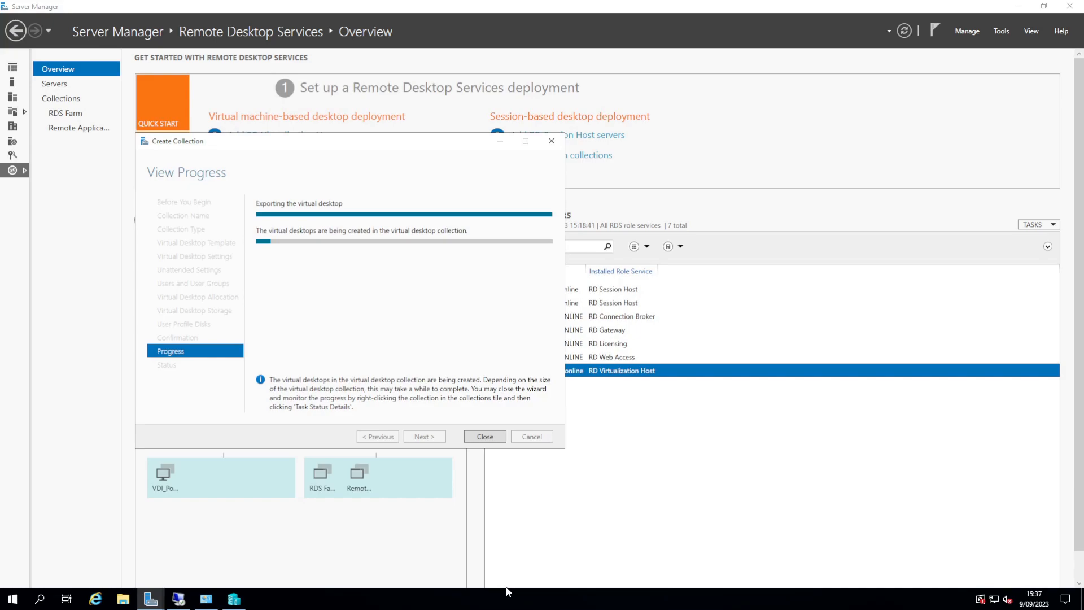
click(476, 439)
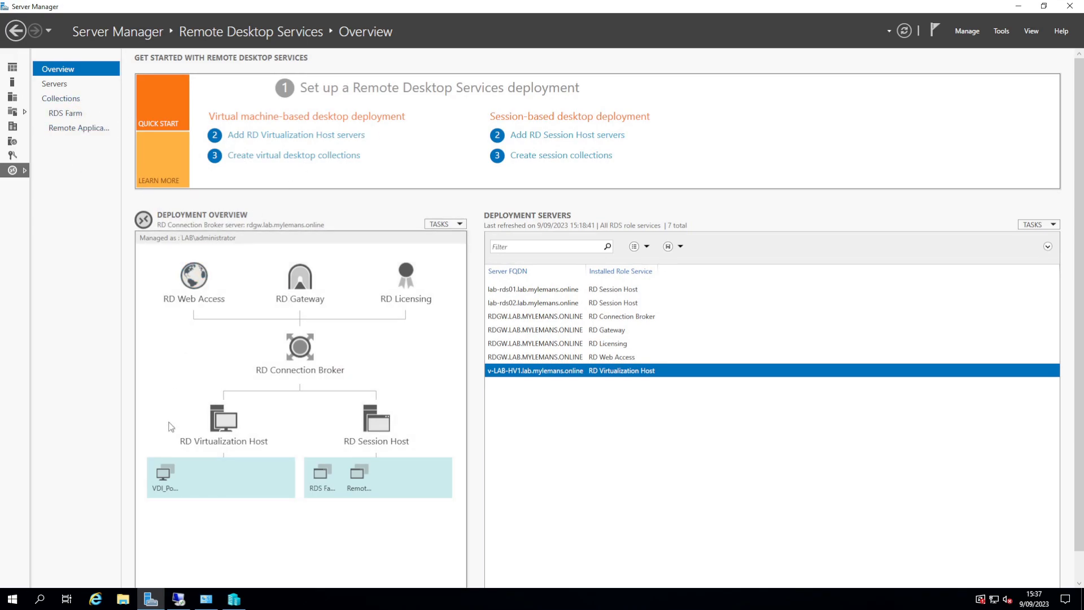
scroll(174, 486, down, 1)
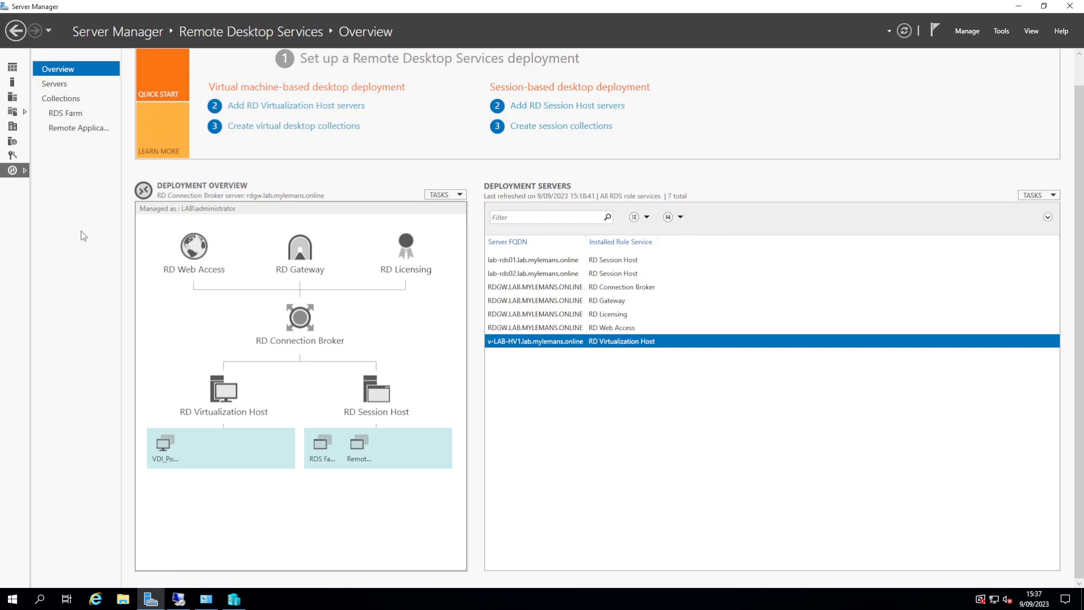
click(67, 102)
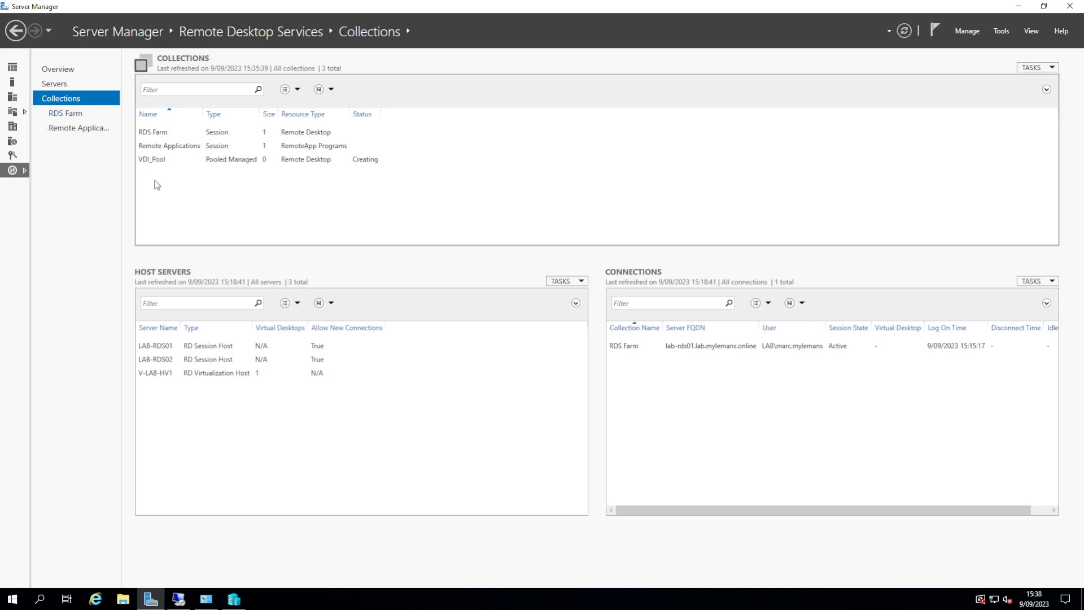
Step: Open VDI_Pool's Task Status Details and refresh until VDI-W11-1 and VDI-W11-2 both show Complete
click(158, 162)
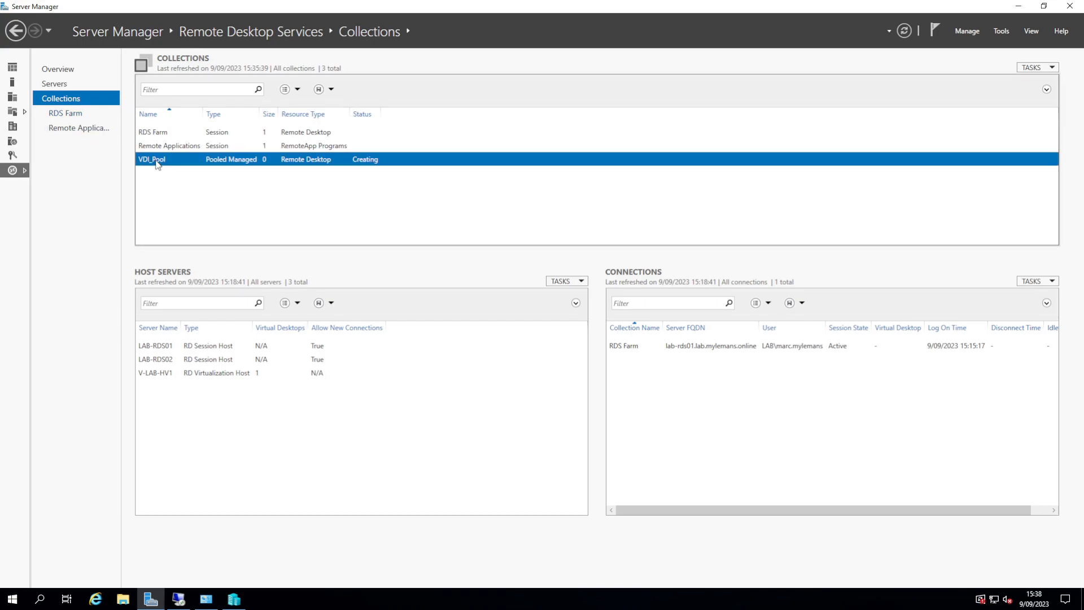
right_click(370, 161)
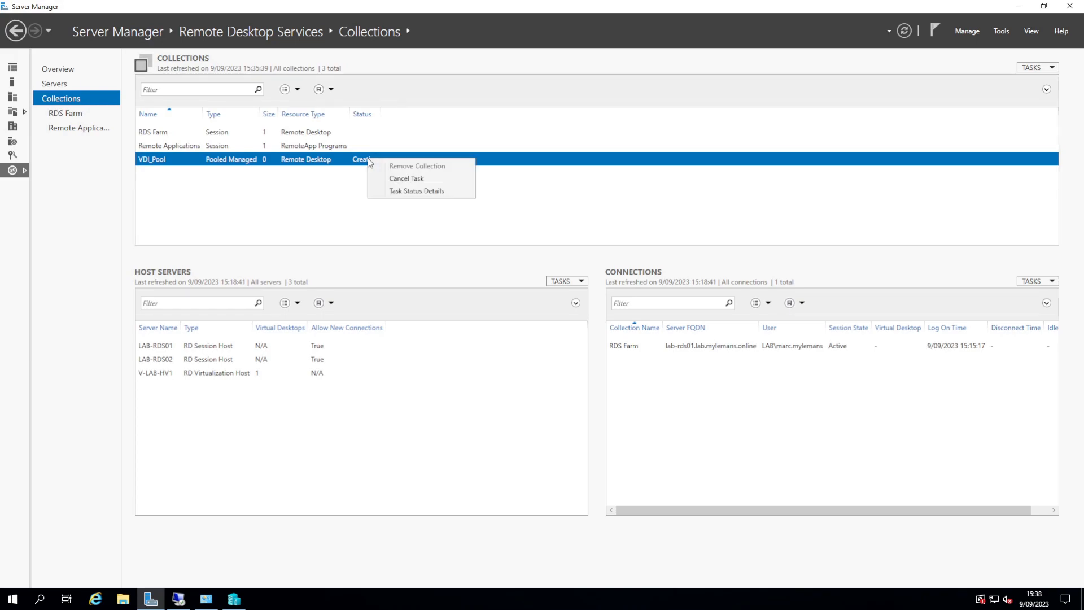
click(393, 191)
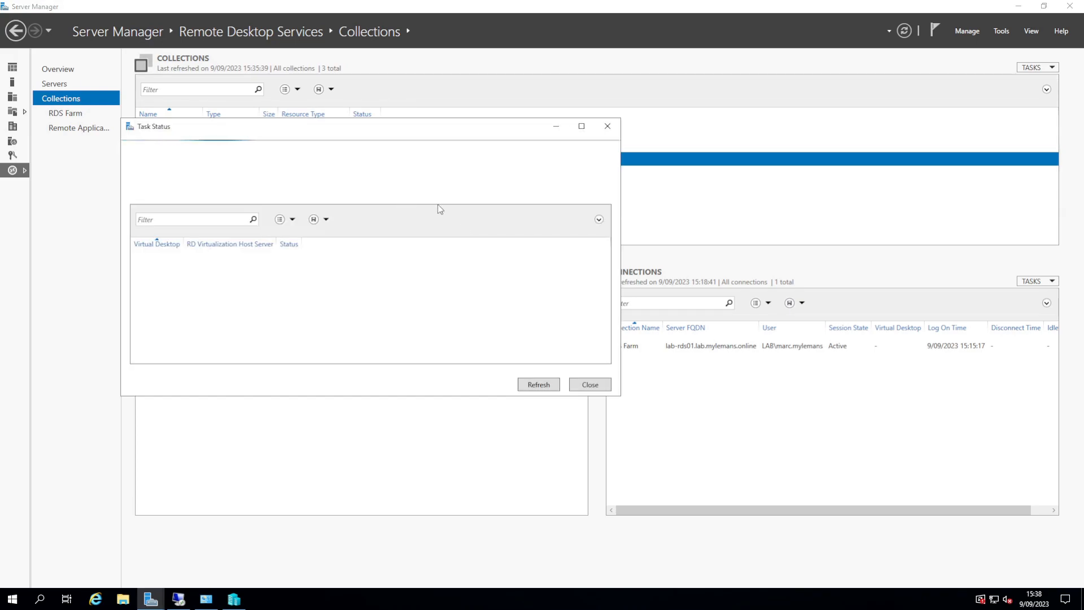
drag(364, 129, 529, 192)
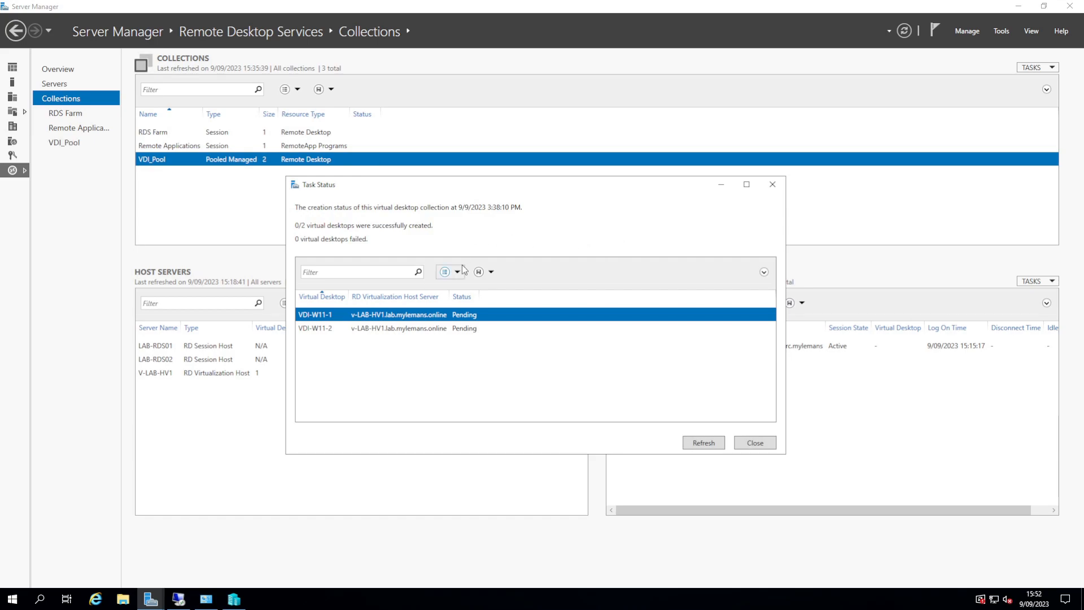
click(720, 448)
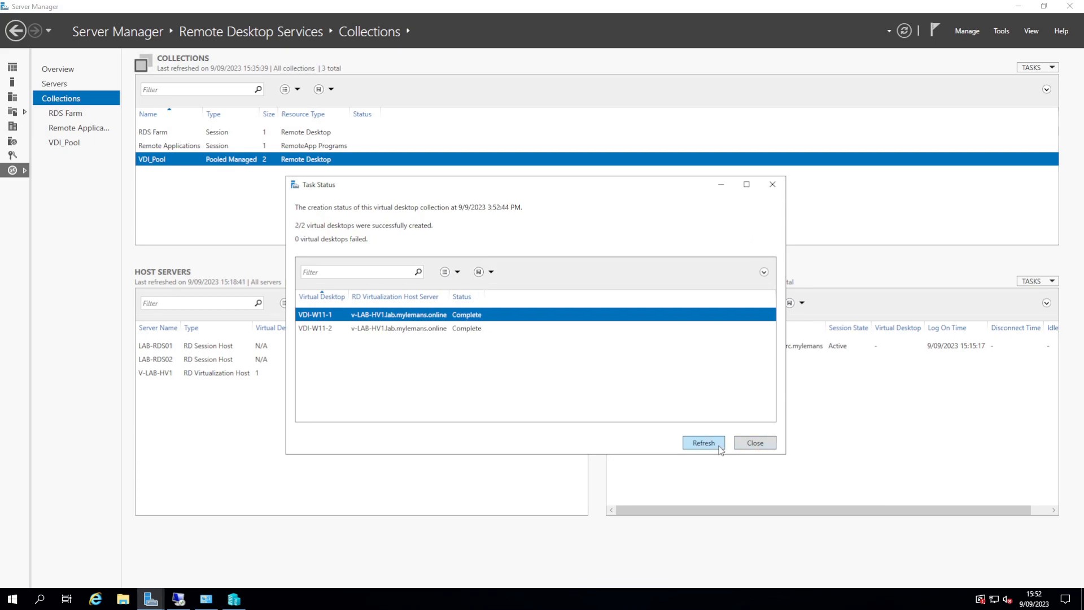
Step: Close Task Status, inspect VDI-W11-1 and VDI-W11-2 checkpoints in Hyper-V Manager, then close it
click(754, 444)
click(241, 601)
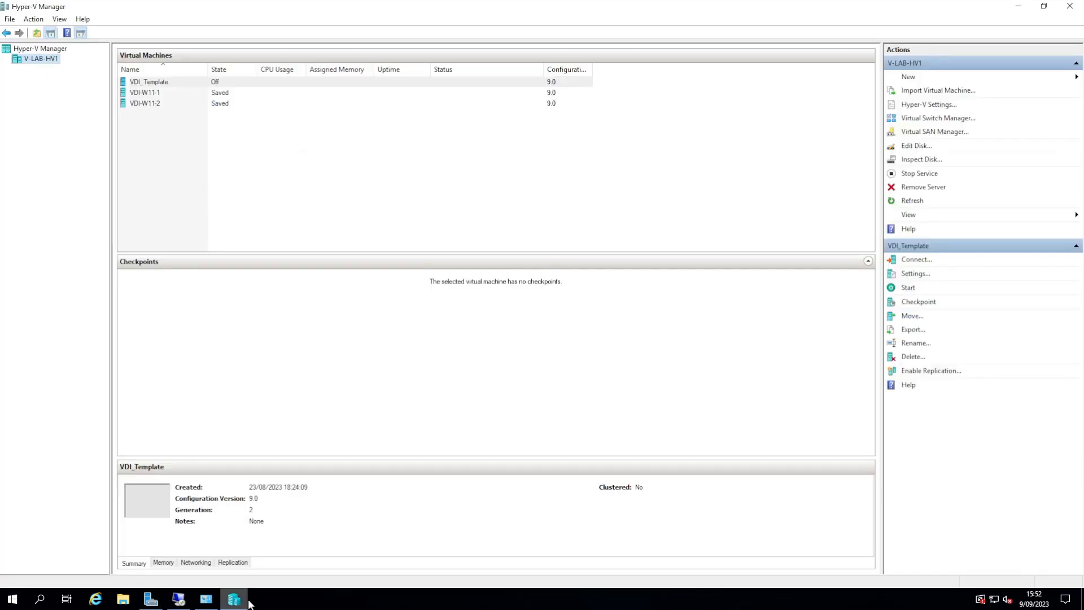
click(153, 93)
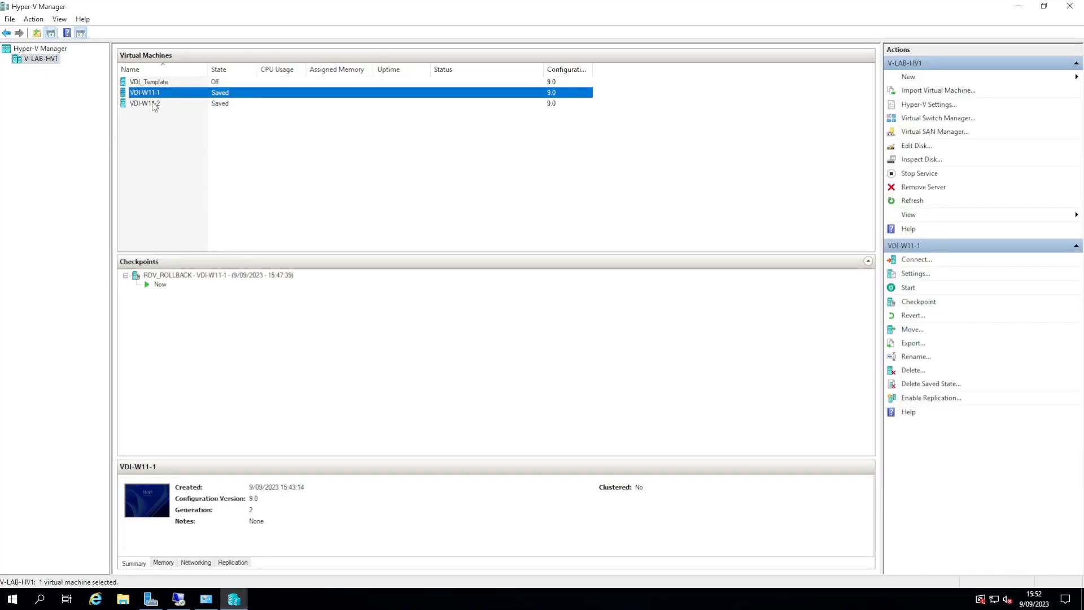
click(155, 104)
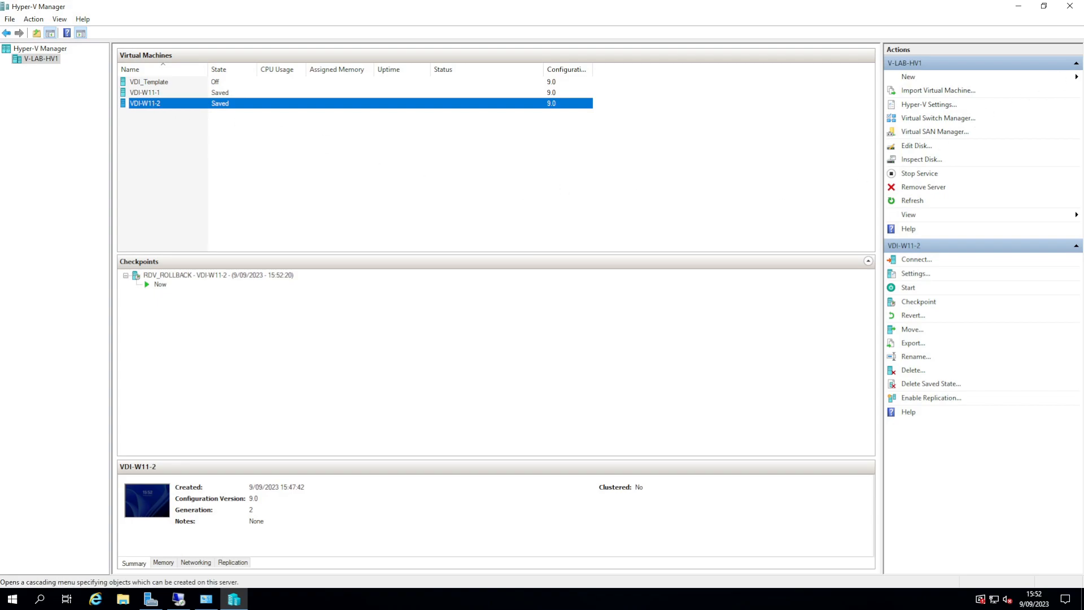
click(1075, 11)
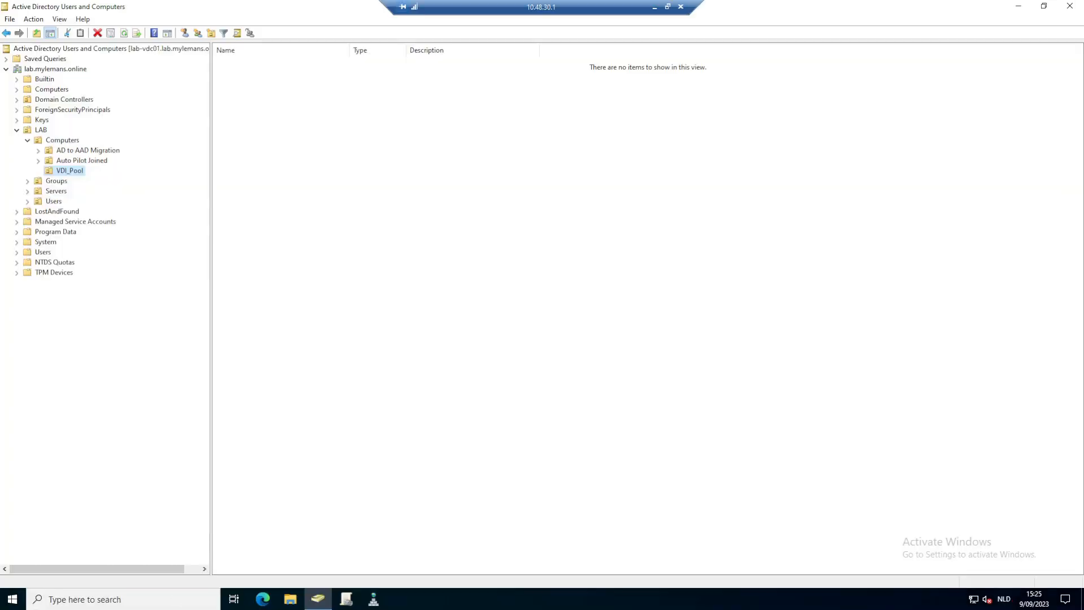
Step: Verify no GPOs are linked to the LAB > Computers > VDI_Pool OU, then minimize the remote session
click(346, 599)
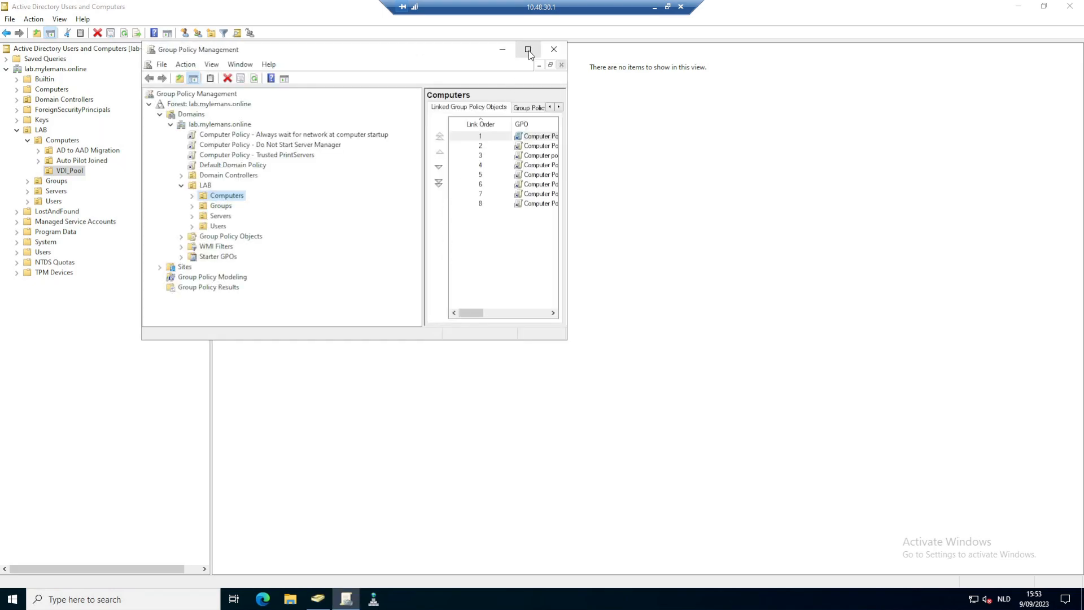
click(529, 50)
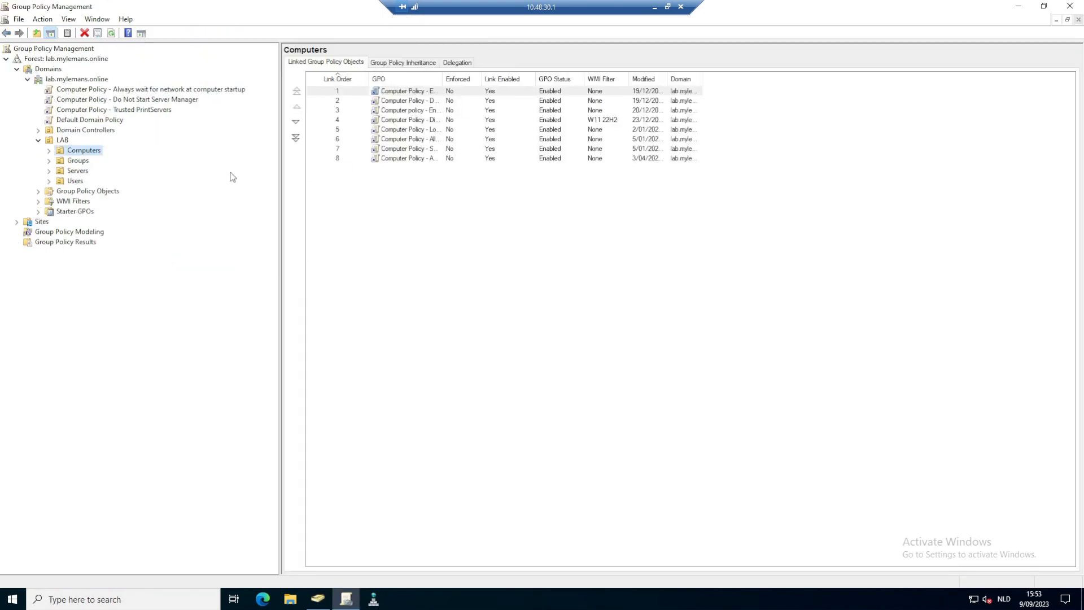
click(49, 151)
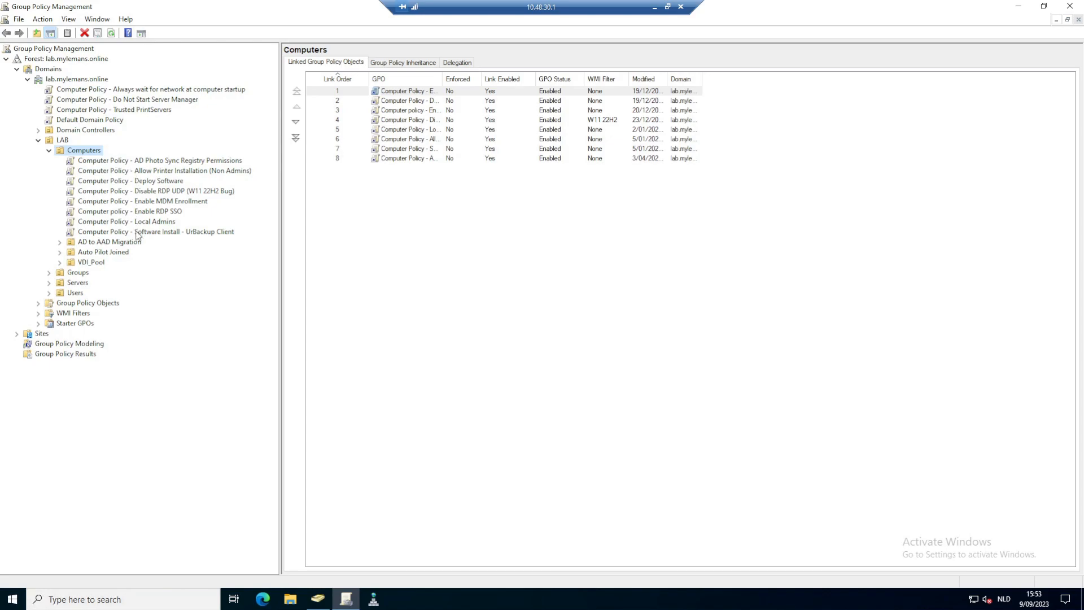
click(87, 264)
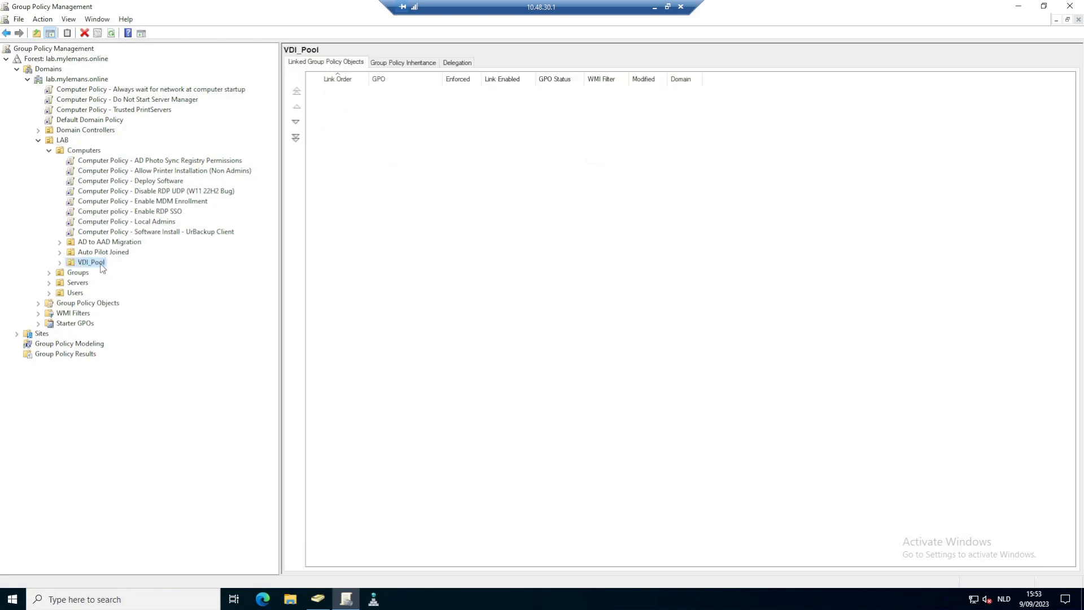
click(1070, 8)
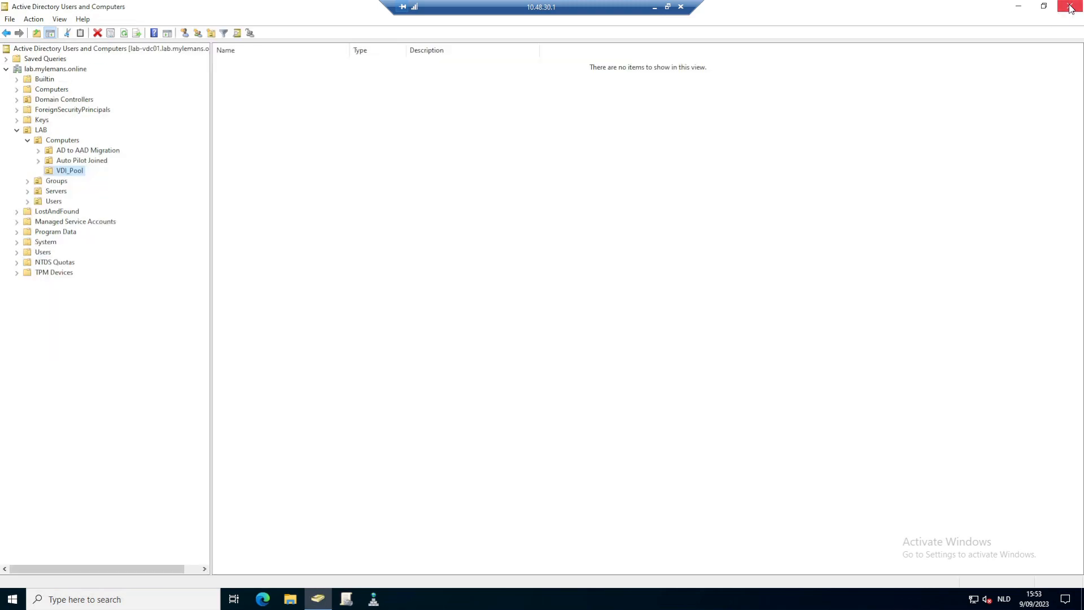
click(654, 7)
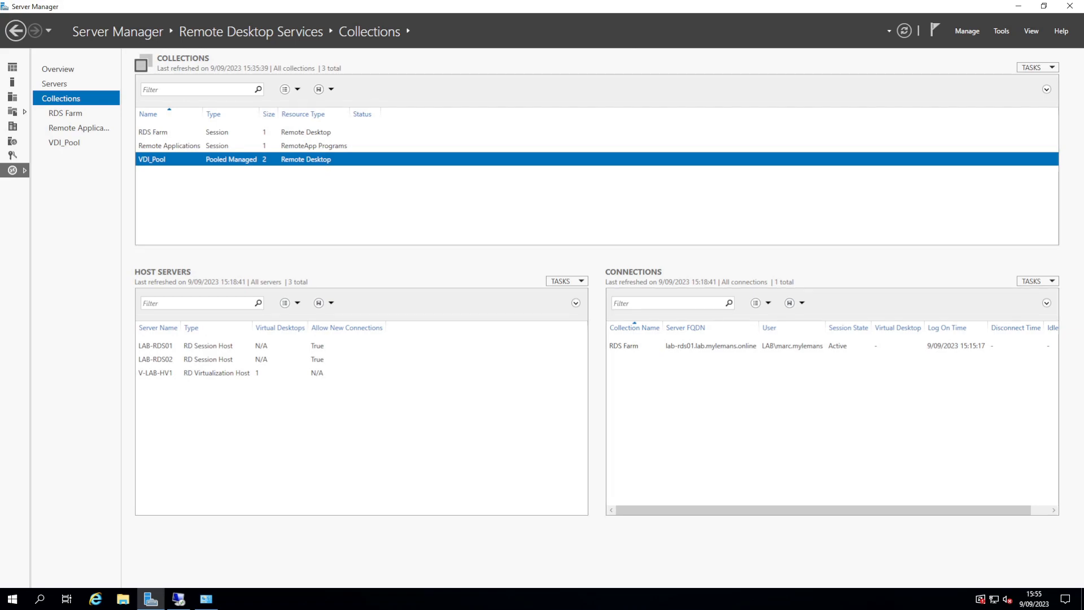
Step: Launch Edge and skip its first-run setup without signing in, importing or sharing data
key(super)
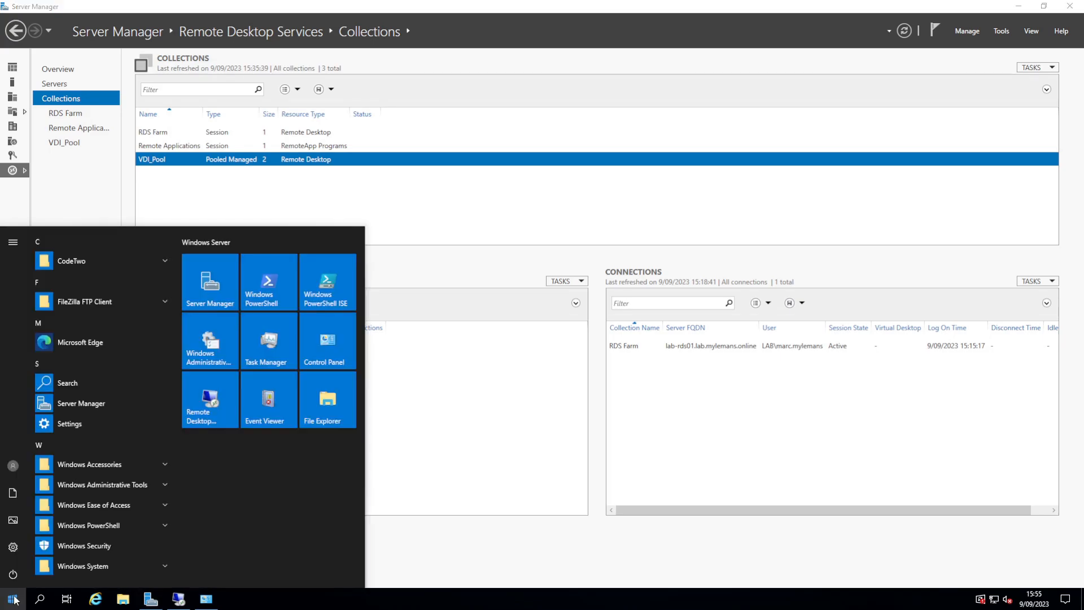
click(87, 357)
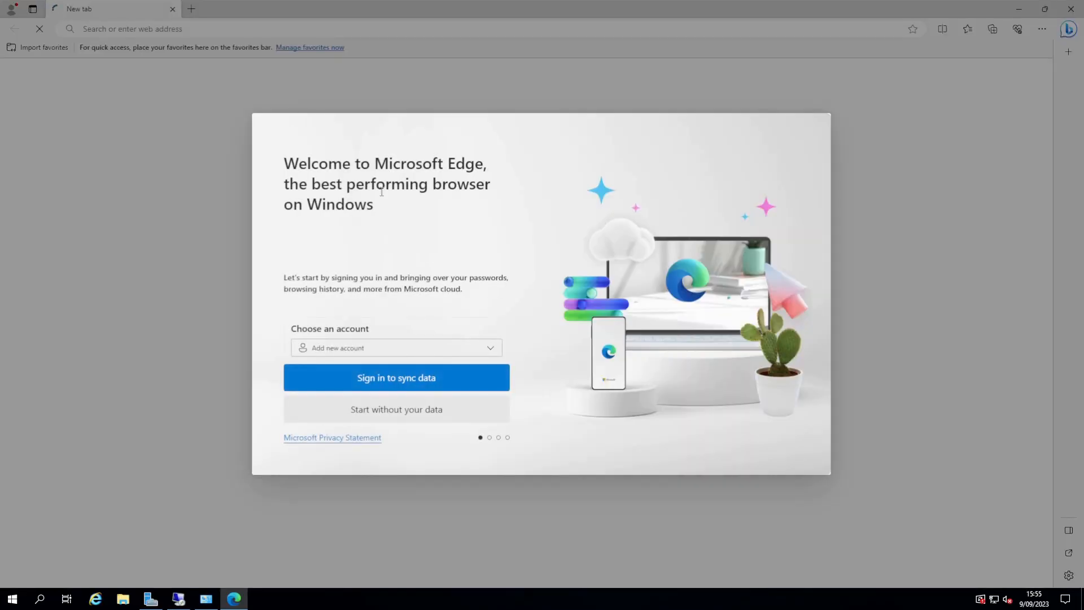
click(407, 414)
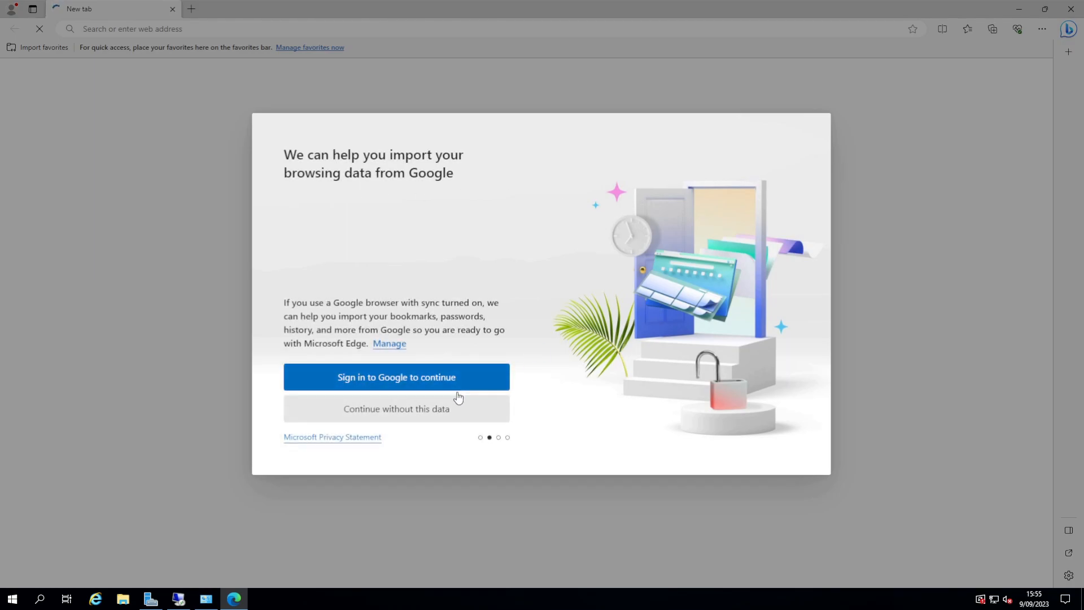
click(423, 418)
click(351, 375)
click(356, 407)
click(363, 377)
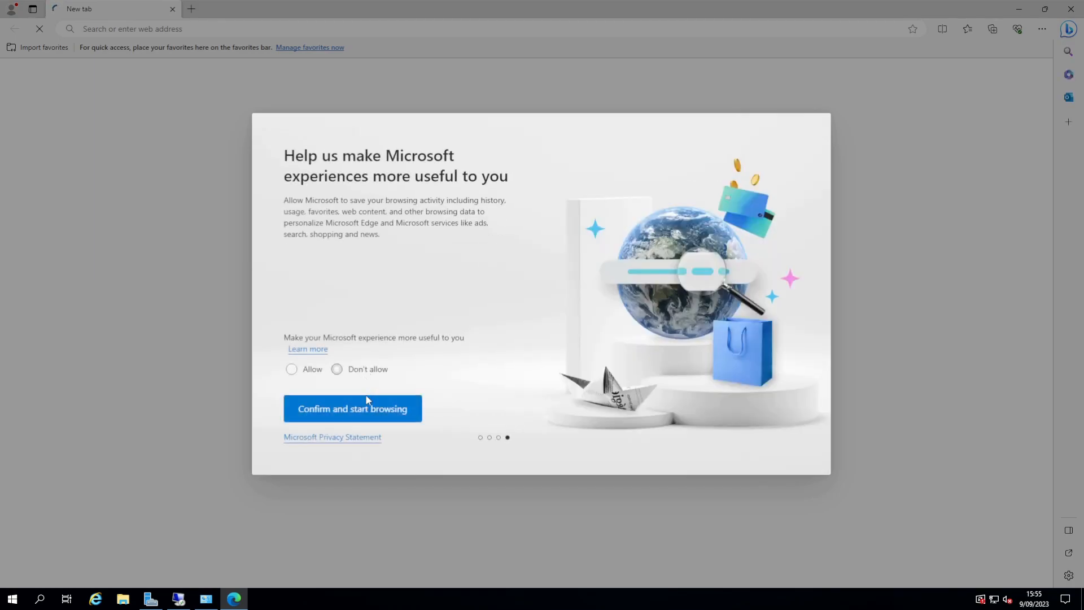
click(367, 402)
Step: Browse to the gateway server's RD Web Access address
click(173, 29)
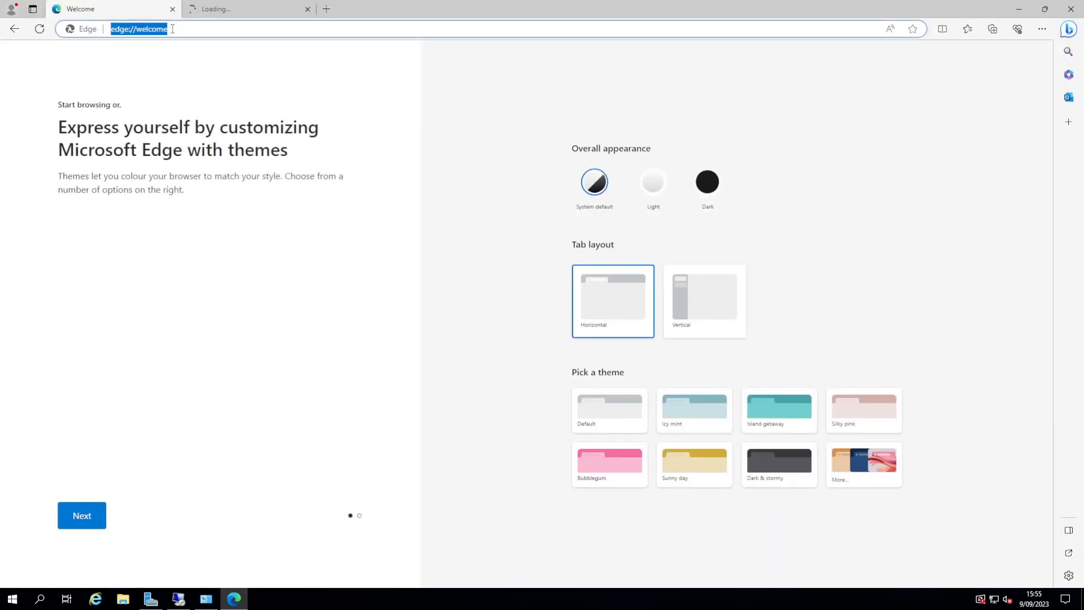
text(https://)
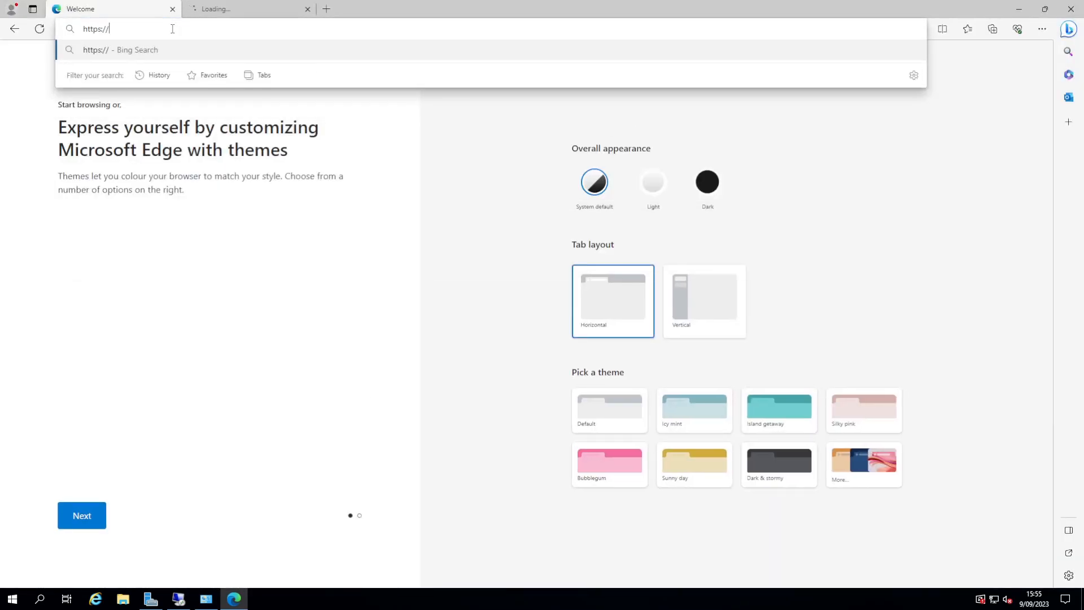
text(rdgw.lab.my)
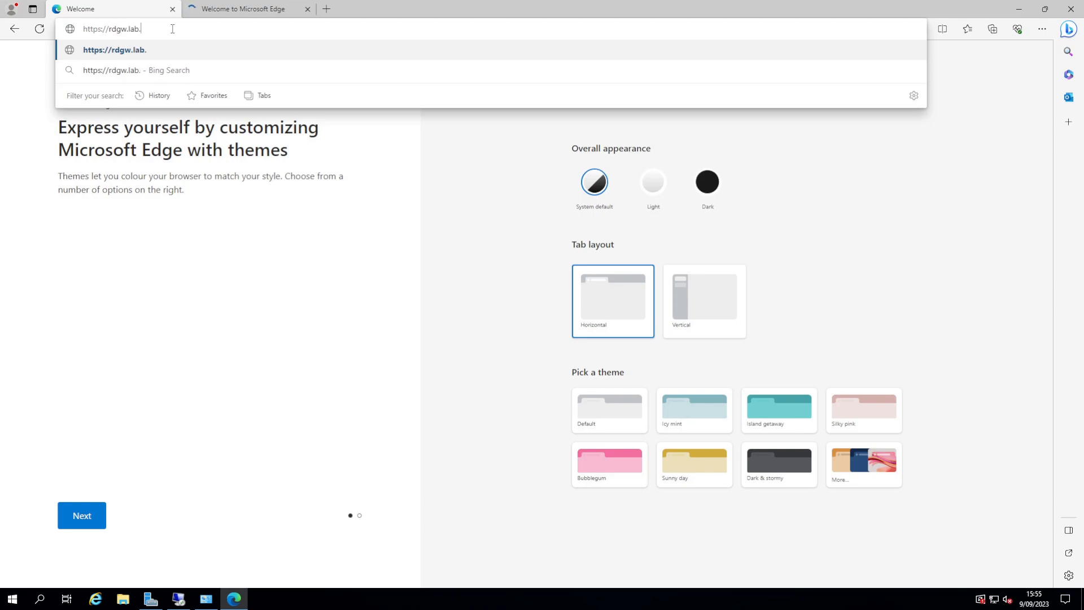
text(lemans.oni)
text(ine)
key(Return)
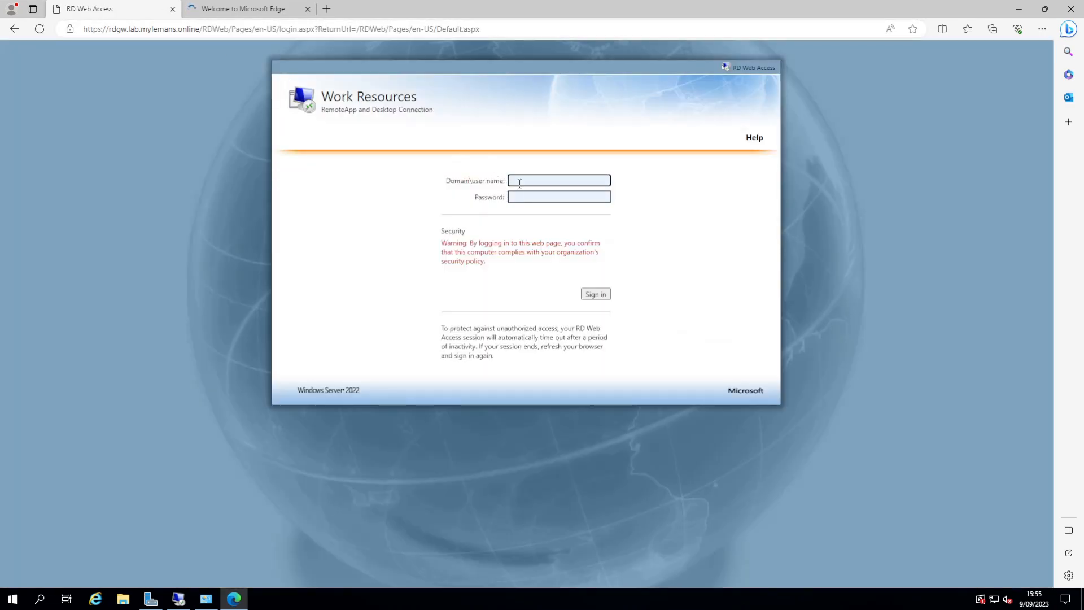
Step: Sign in to RD Web Access with the user's e-mail and password, declining to save the password
key(Tab)
text(••)
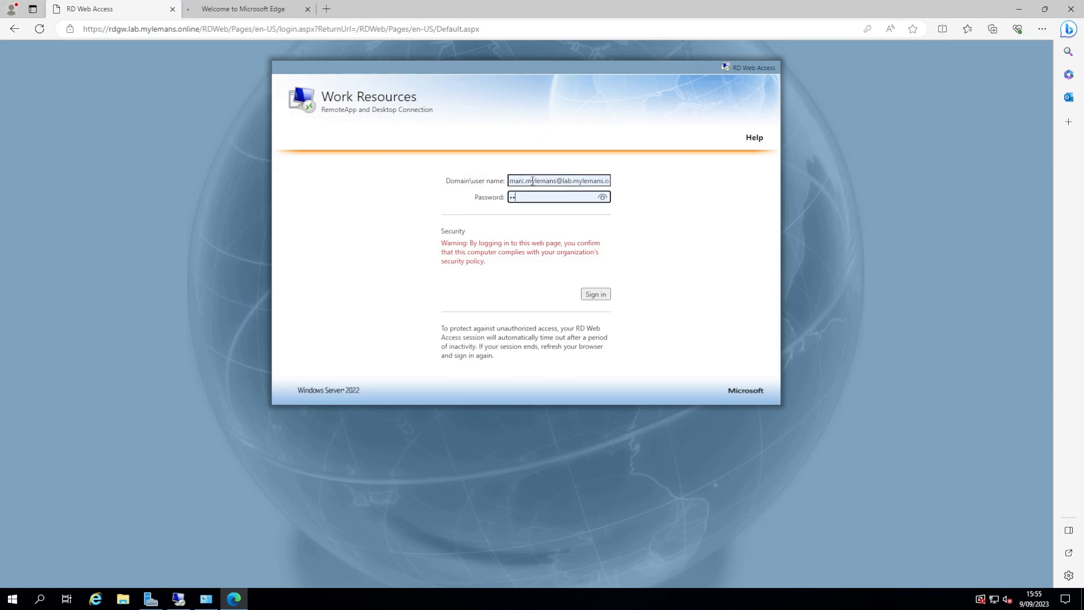
key(Return)
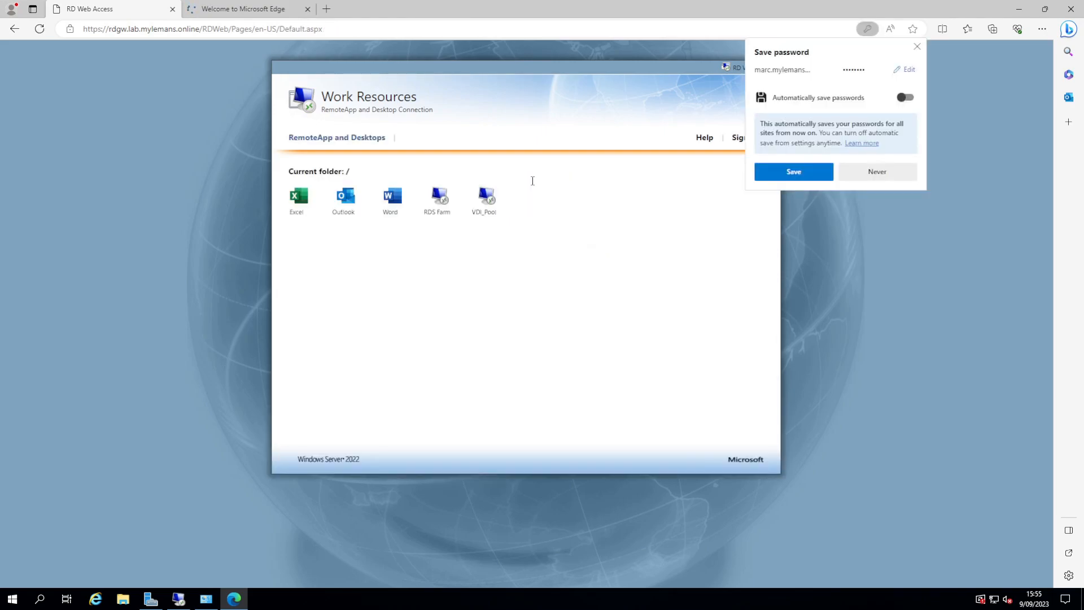
click(917, 47)
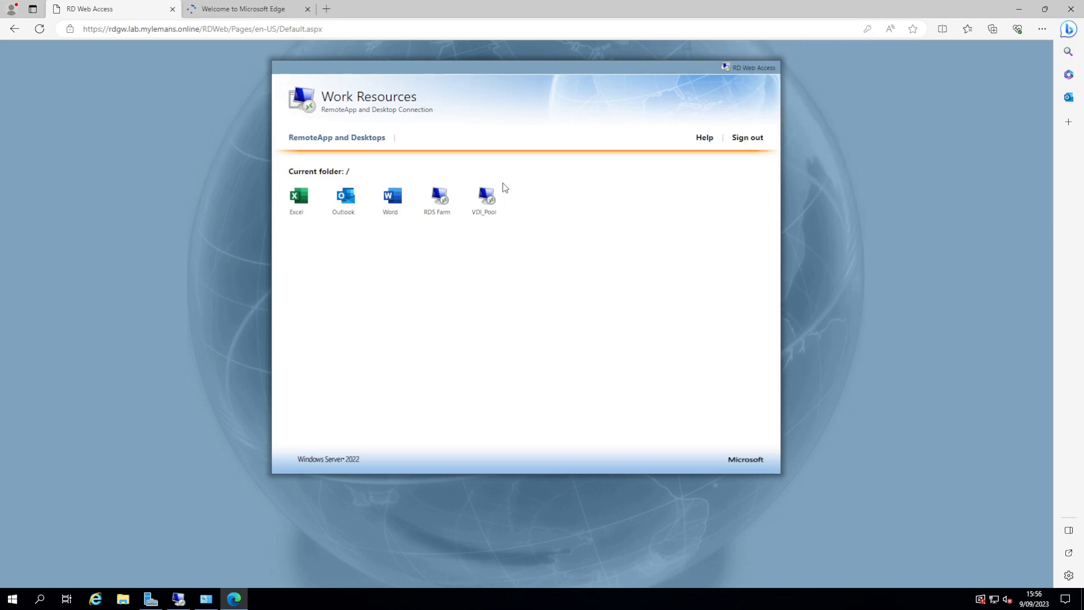
Step: Launch VDI_Pool, keeping and opening the downloaded .rdp connection file
click(491, 190)
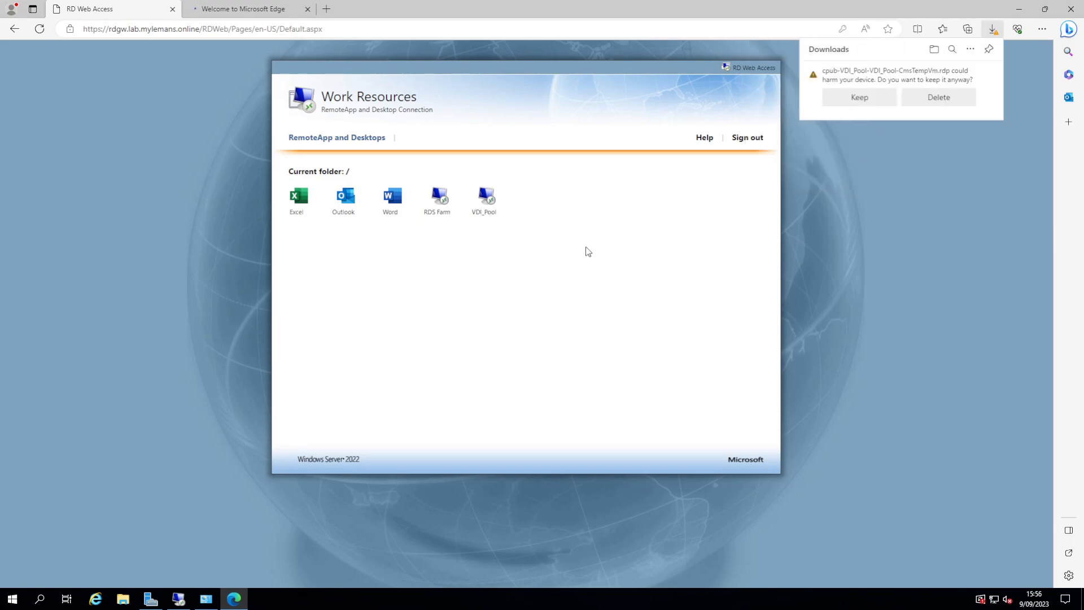
click(856, 98)
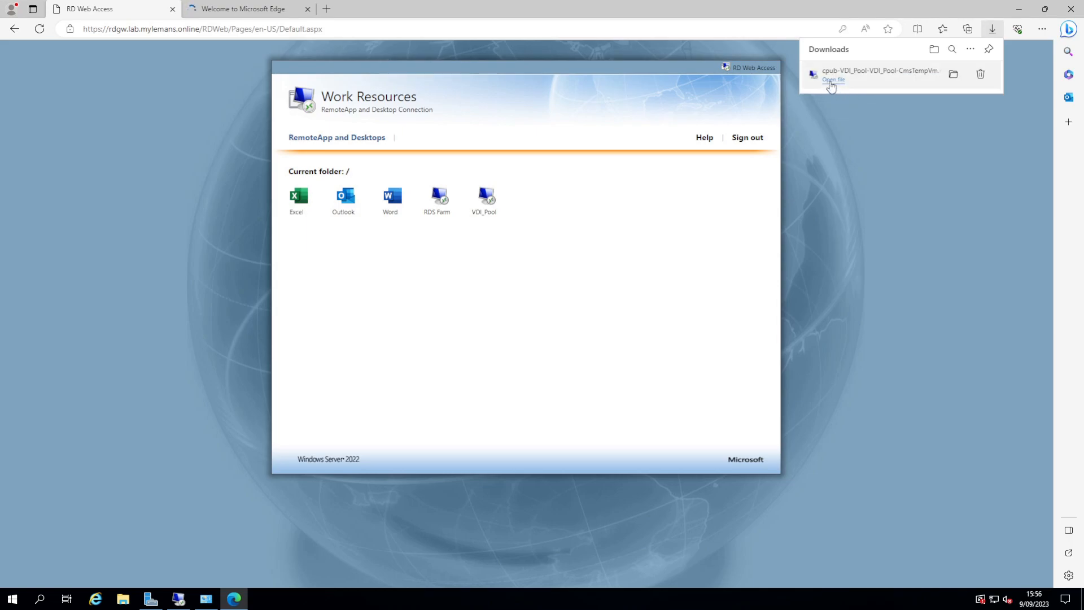
click(832, 80)
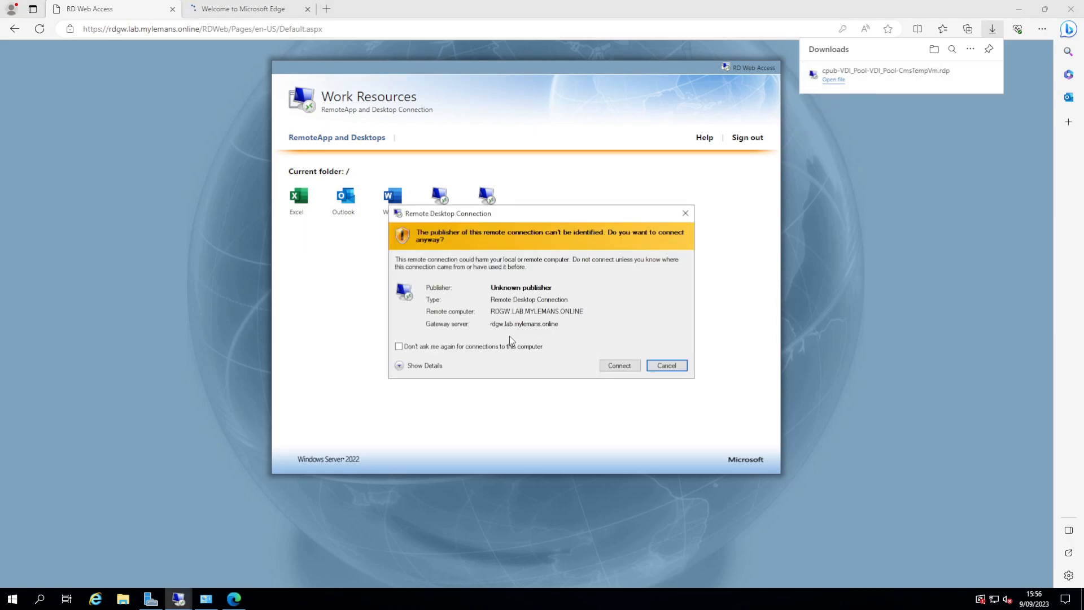
Step: Connect past the unknown-publisher warning and sign in with a different domain account's username and password
click(619, 365)
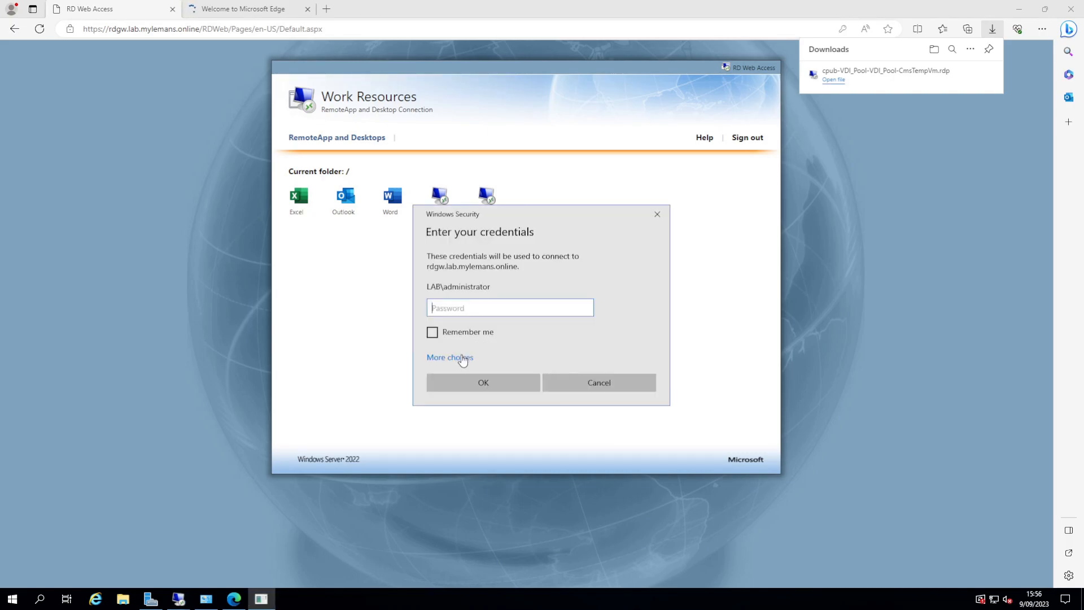
click(463, 358)
click(507, 402)
text(marc.mylemans)
key(Tab)
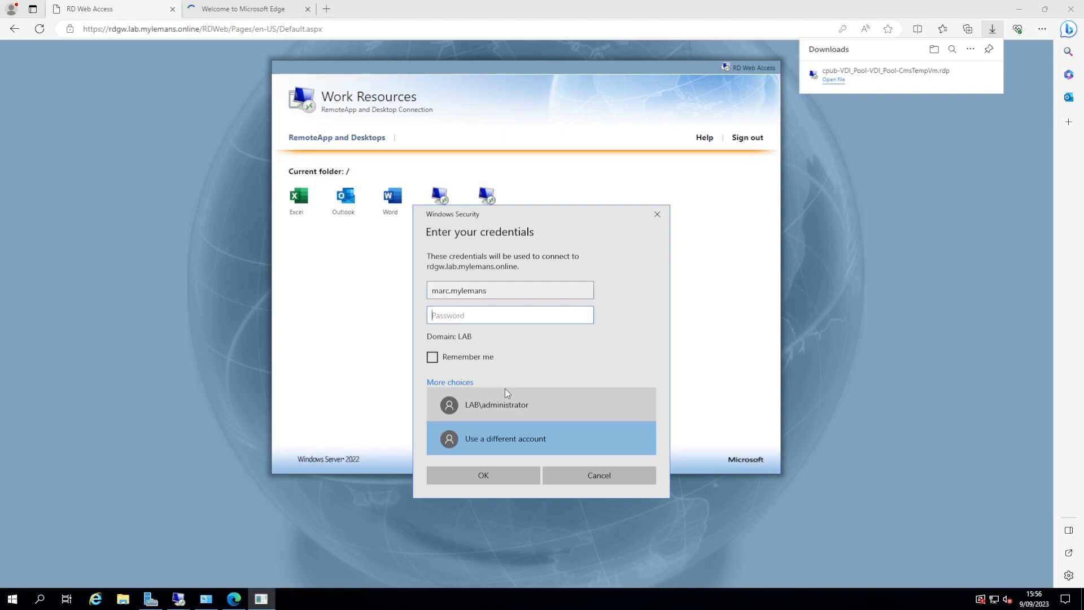
text(••••••••)
key(Return)
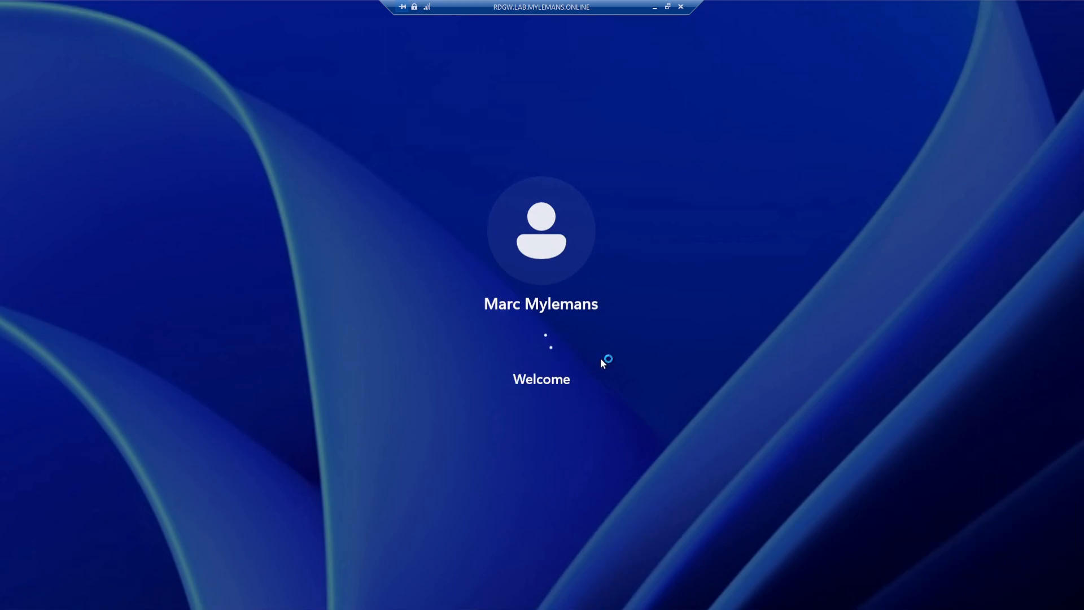
Step: Check in Hyper-V Manager that VDI-W11-1 is running, then return to the remote desktop session
click(655, 10)
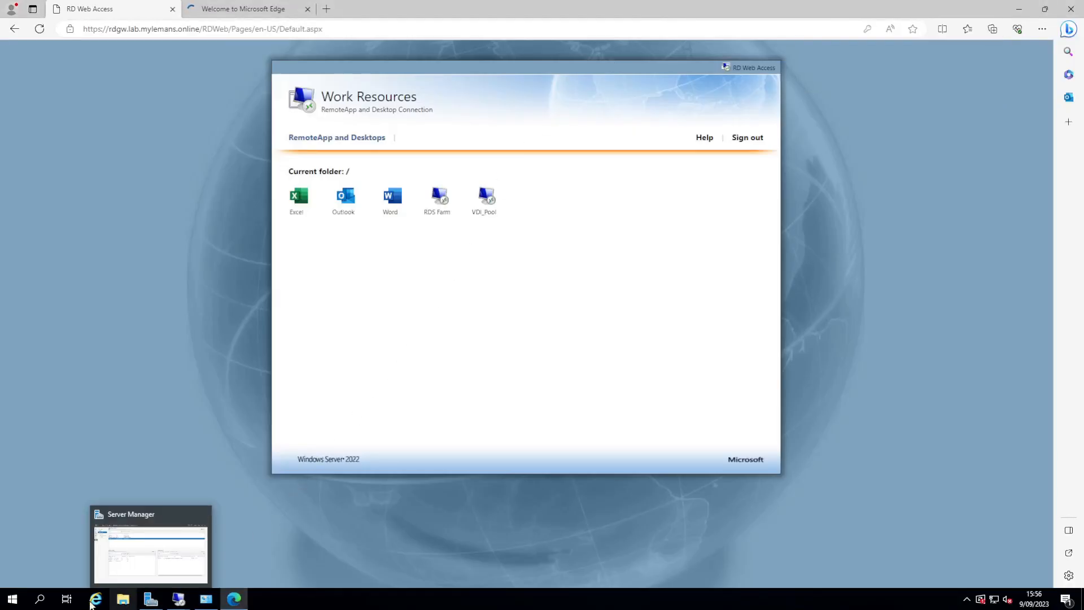
click(7, 601)
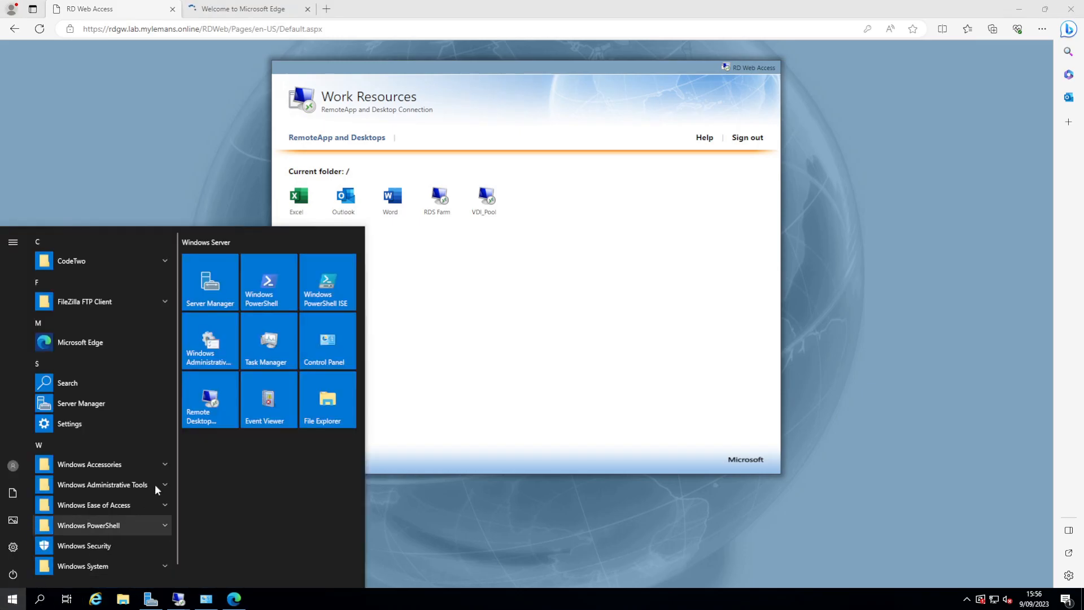
click(198, 340)
click(386, 291)
double_click(386, 291)
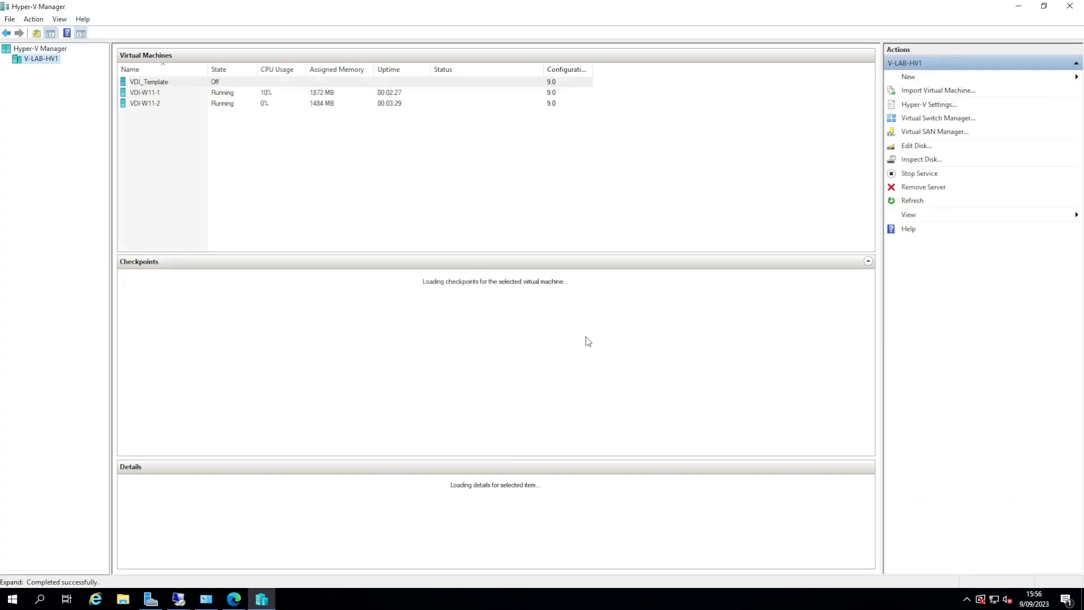
click(275, 95)
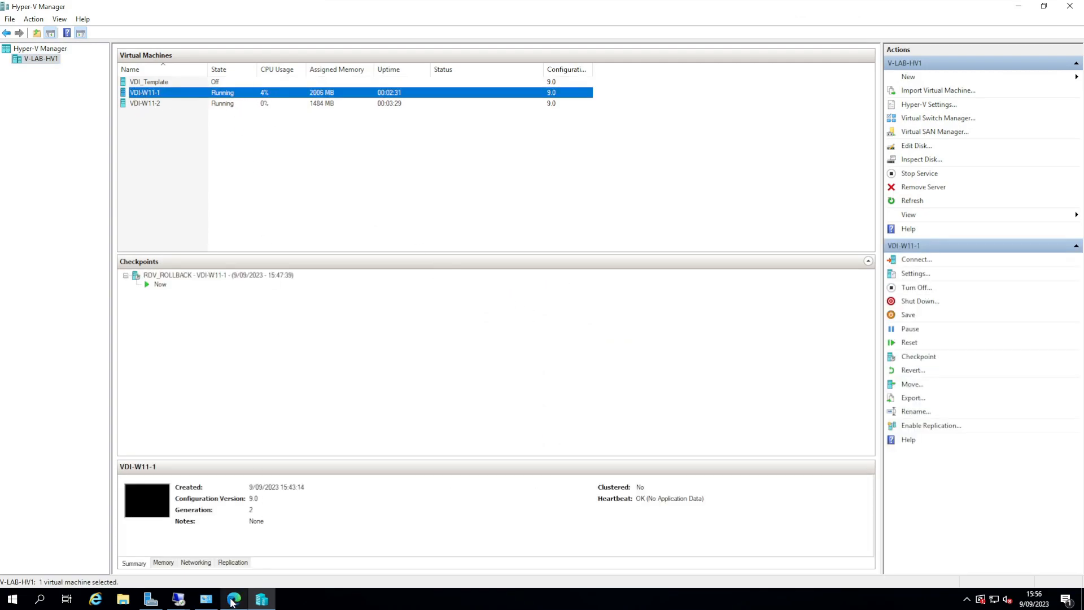
mouse_move(181, 598)
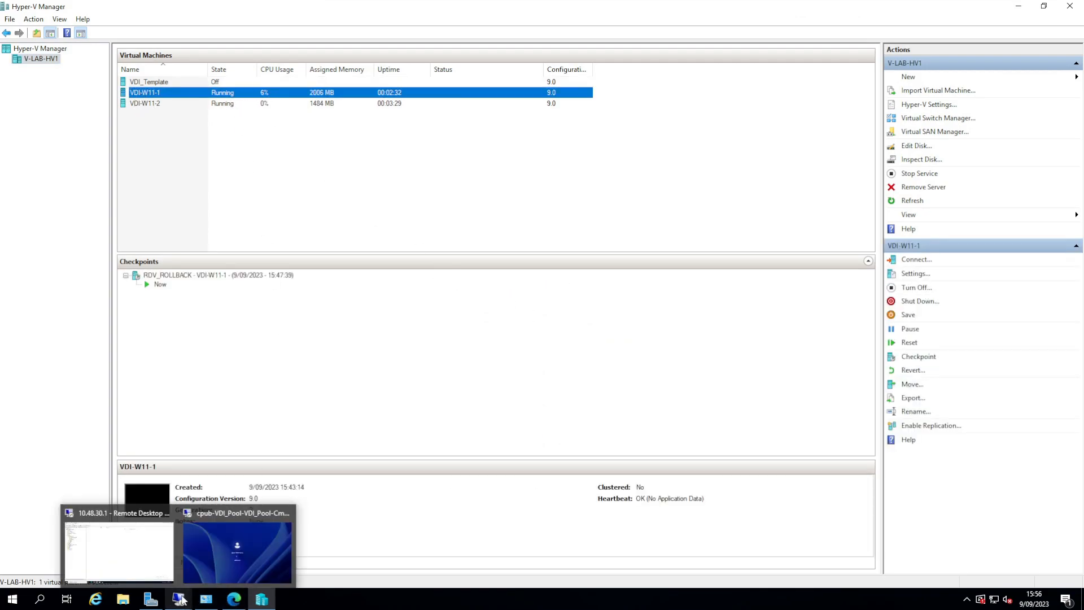
click(225, 554)
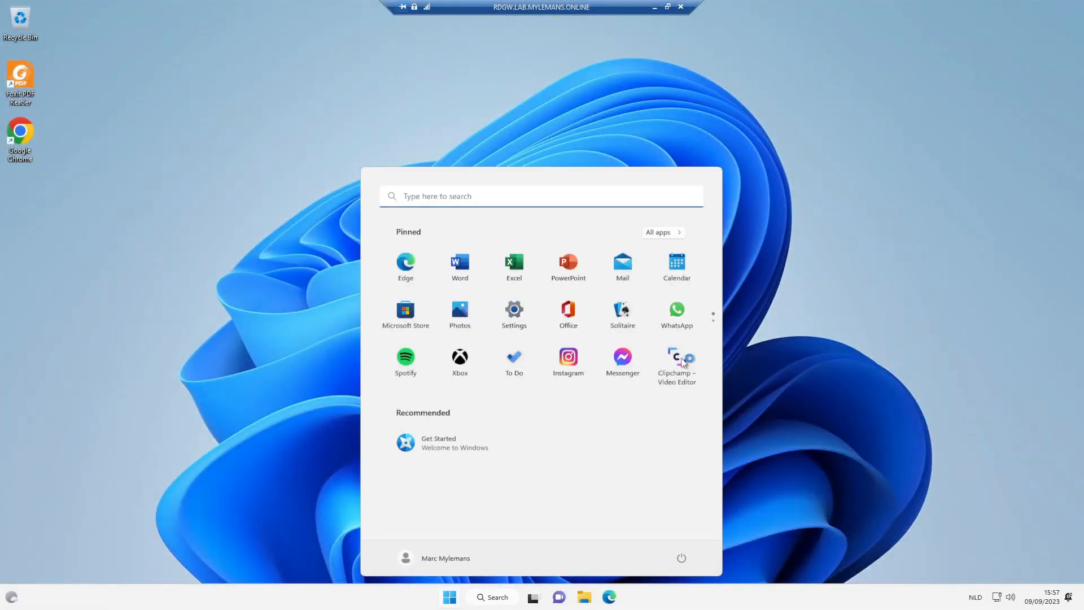
Step: Look over the desktop's right-click menu, then open the Start menu showing the pinned apps
click(159, 295)
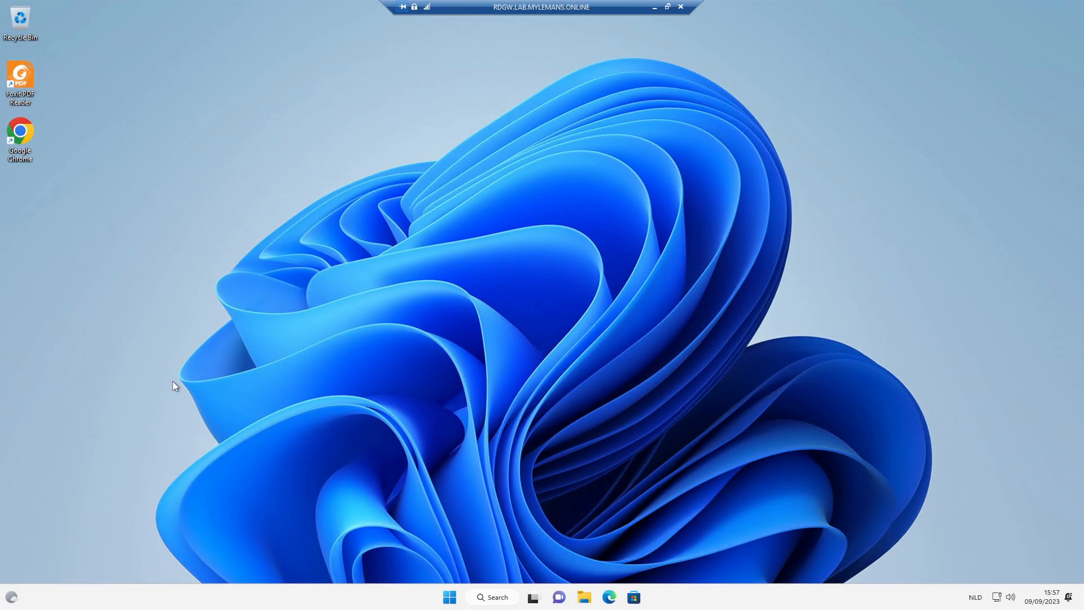
right_click(122, 215)
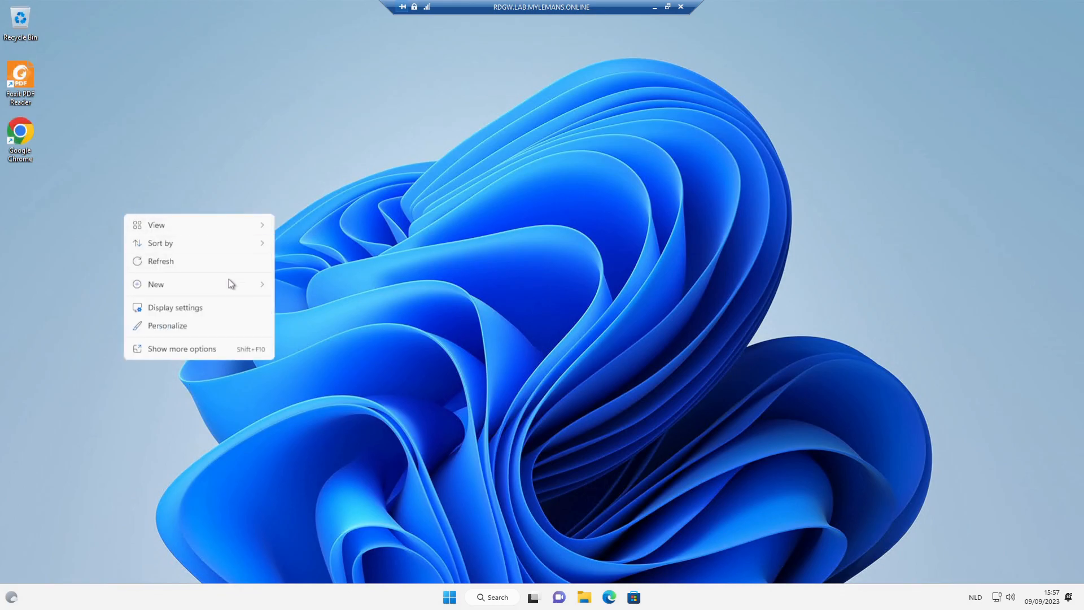
mouse_move(229, 281)
click(92, 312)
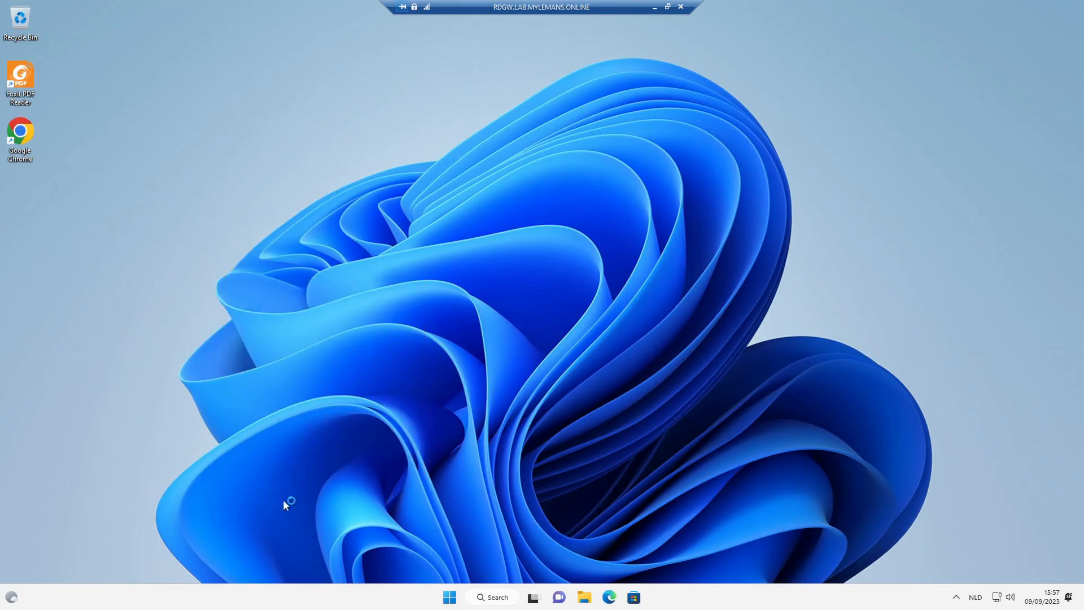
click(447, 602)
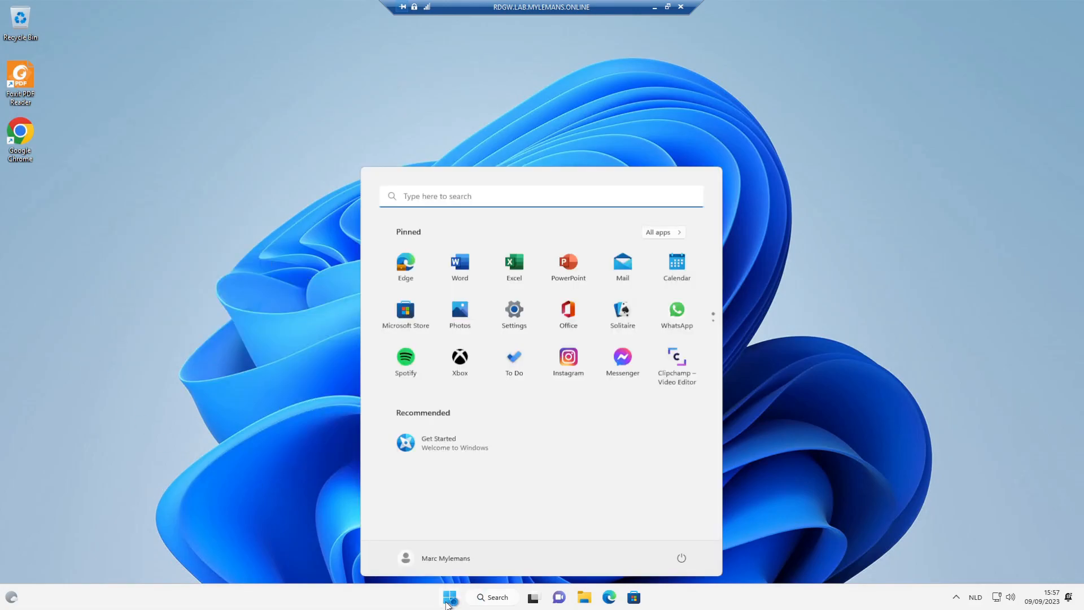
click(448, 602)
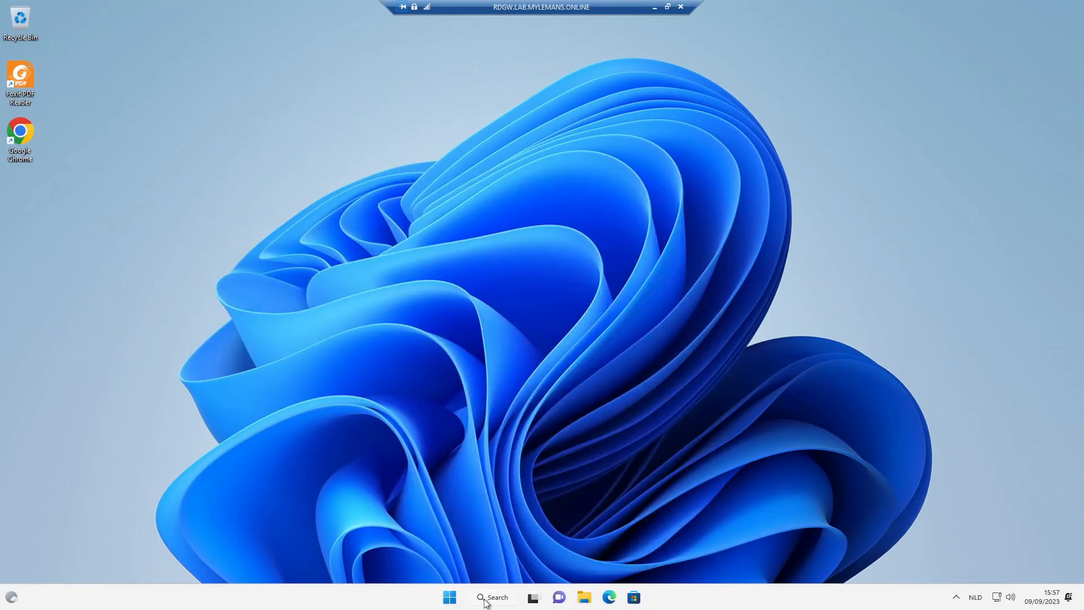
click(449, 599)
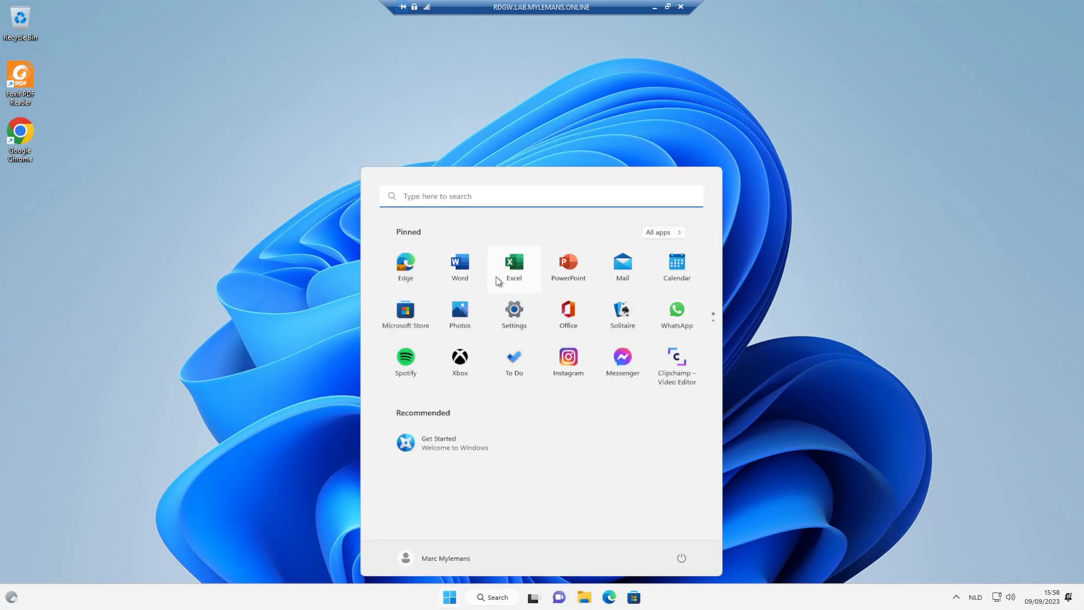
Step: Type 'qjqjsdlqsd' into a new blank Word document, then close Word with Don't Save
click(467, 273)
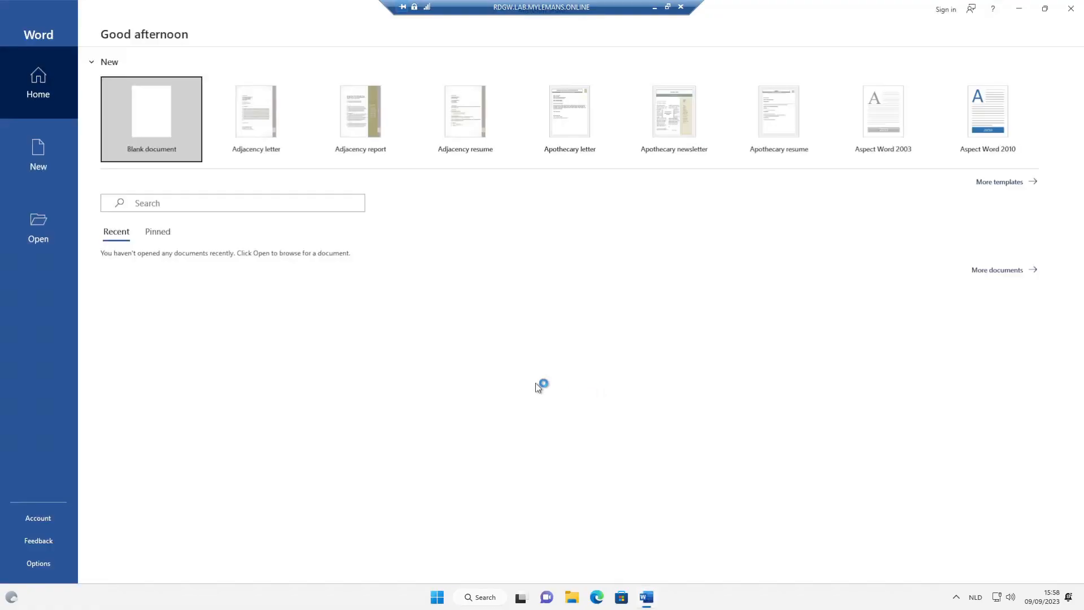
click(153, 125)
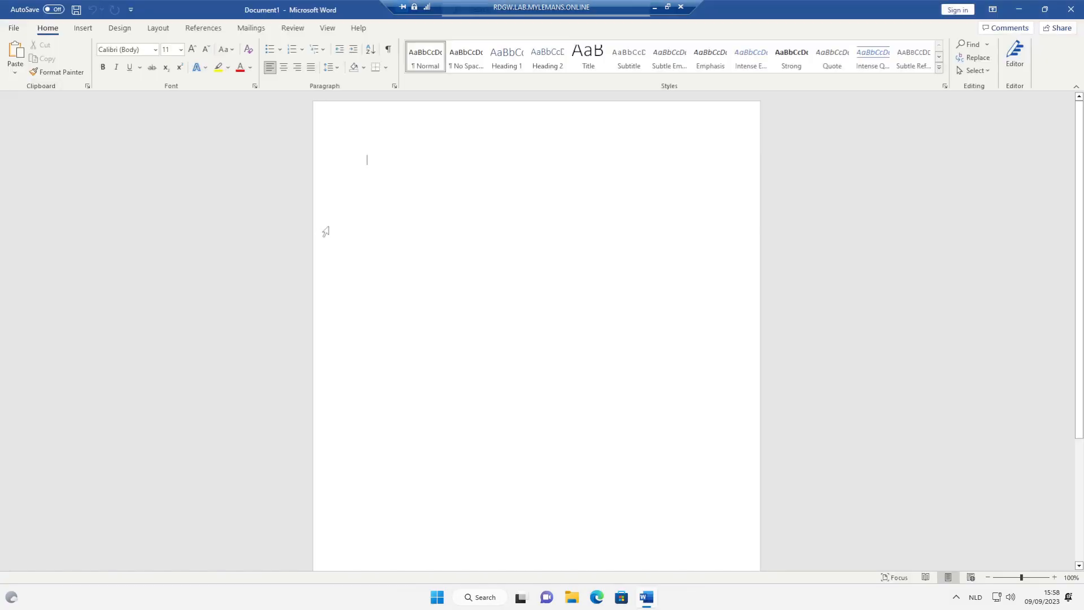
text(qjqjsdlqsd)
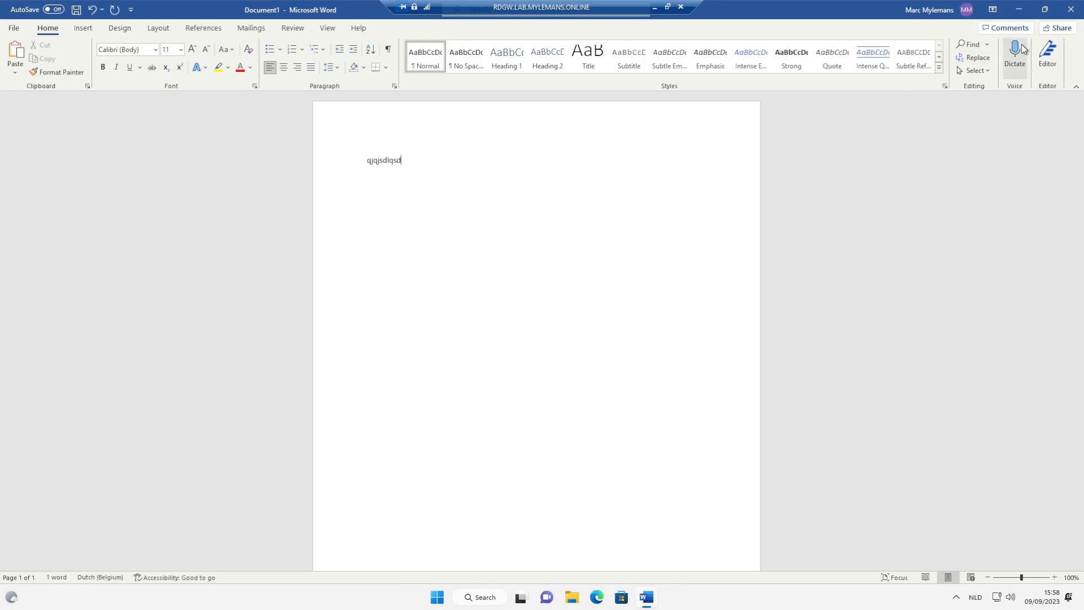
click(1071, 9)
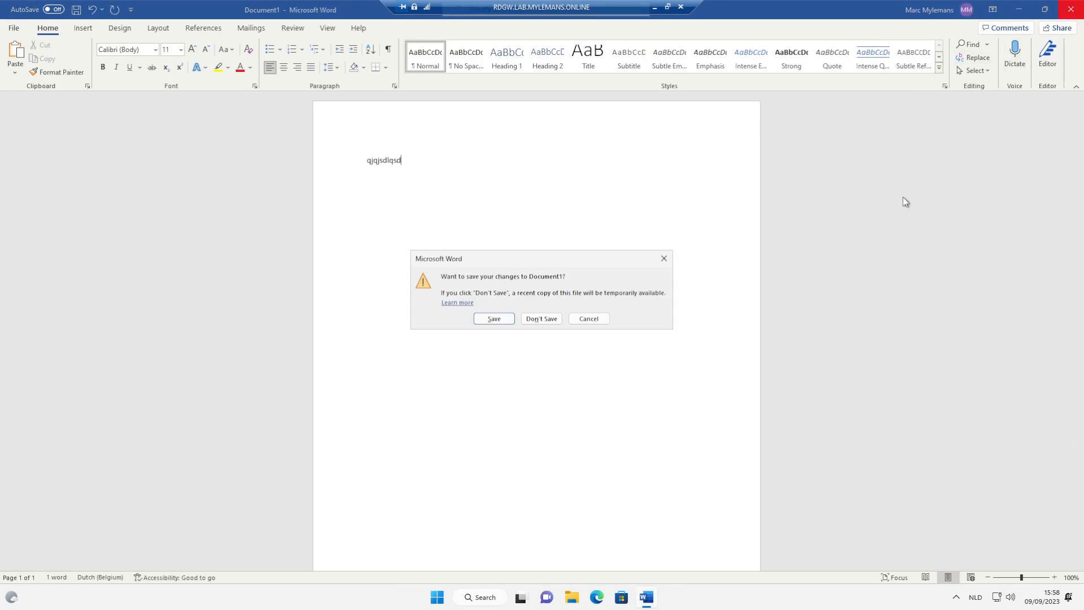
click(543, 319)
Step: Sign out of the Windows 11 virtual desktop from the Start button's menu, forcing it despite open apps
right_click(450, 600)
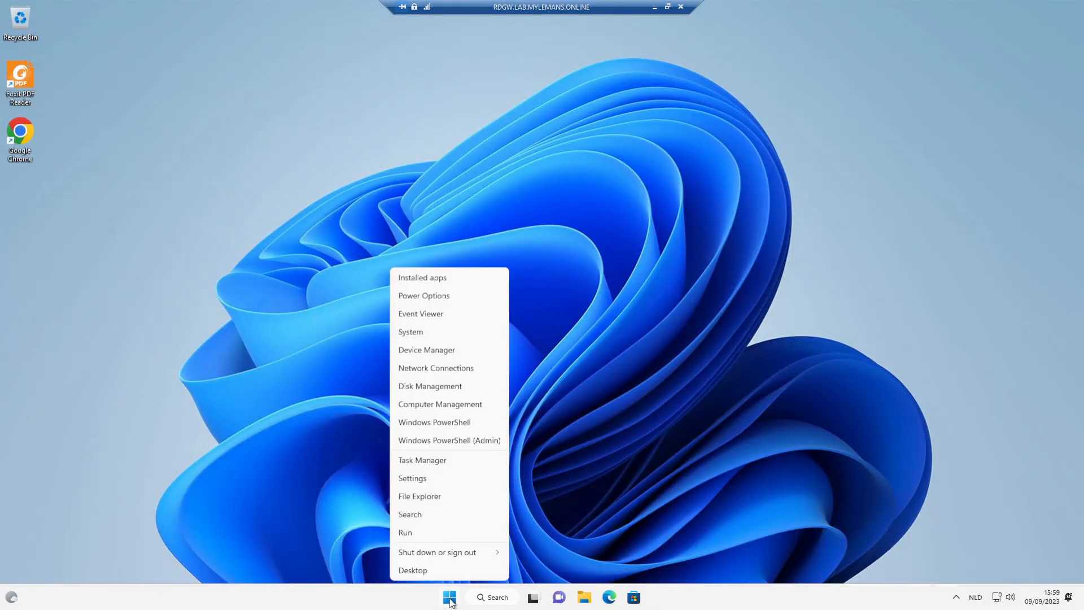
mouse_move(465, 558)
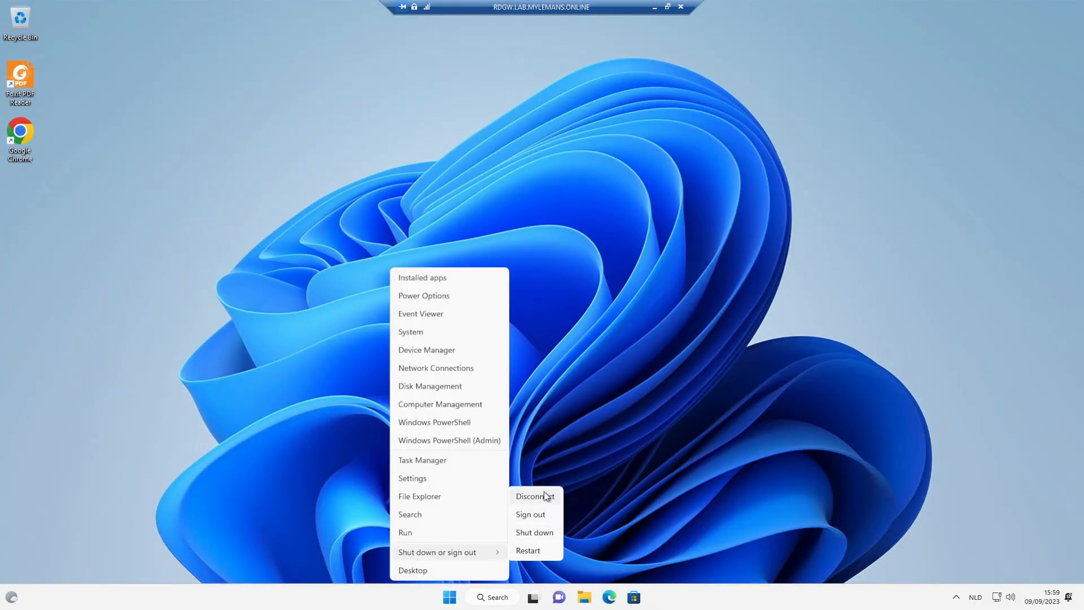
click(539, 514)
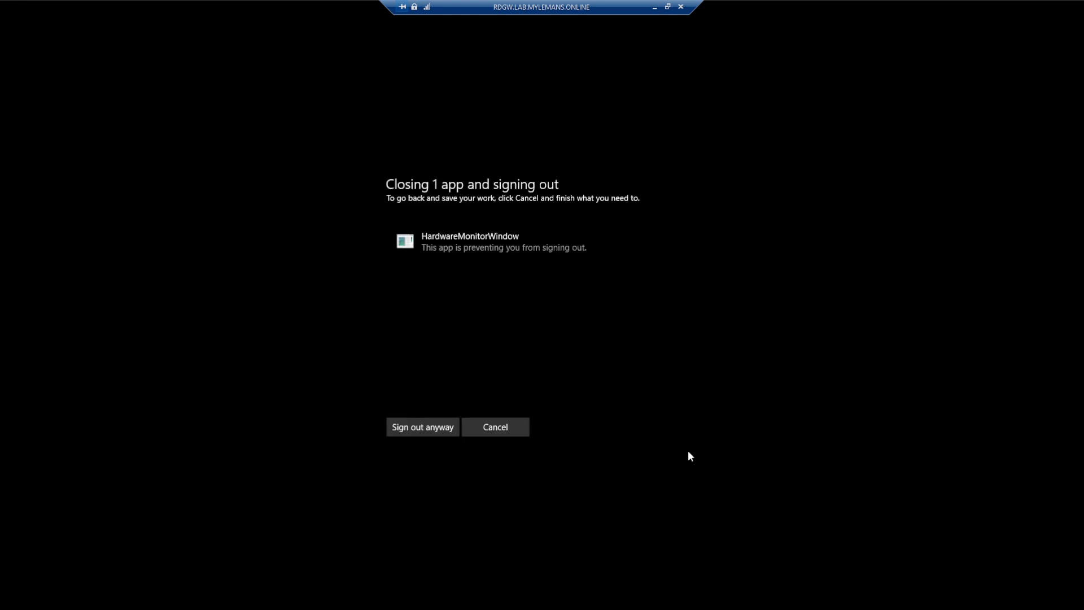
click(432, 430)
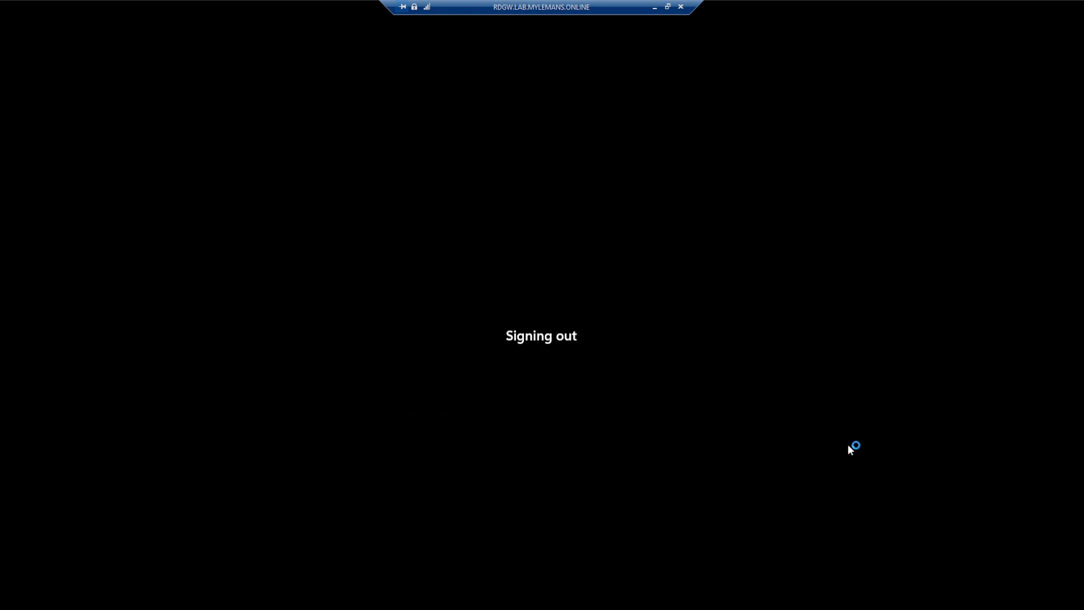